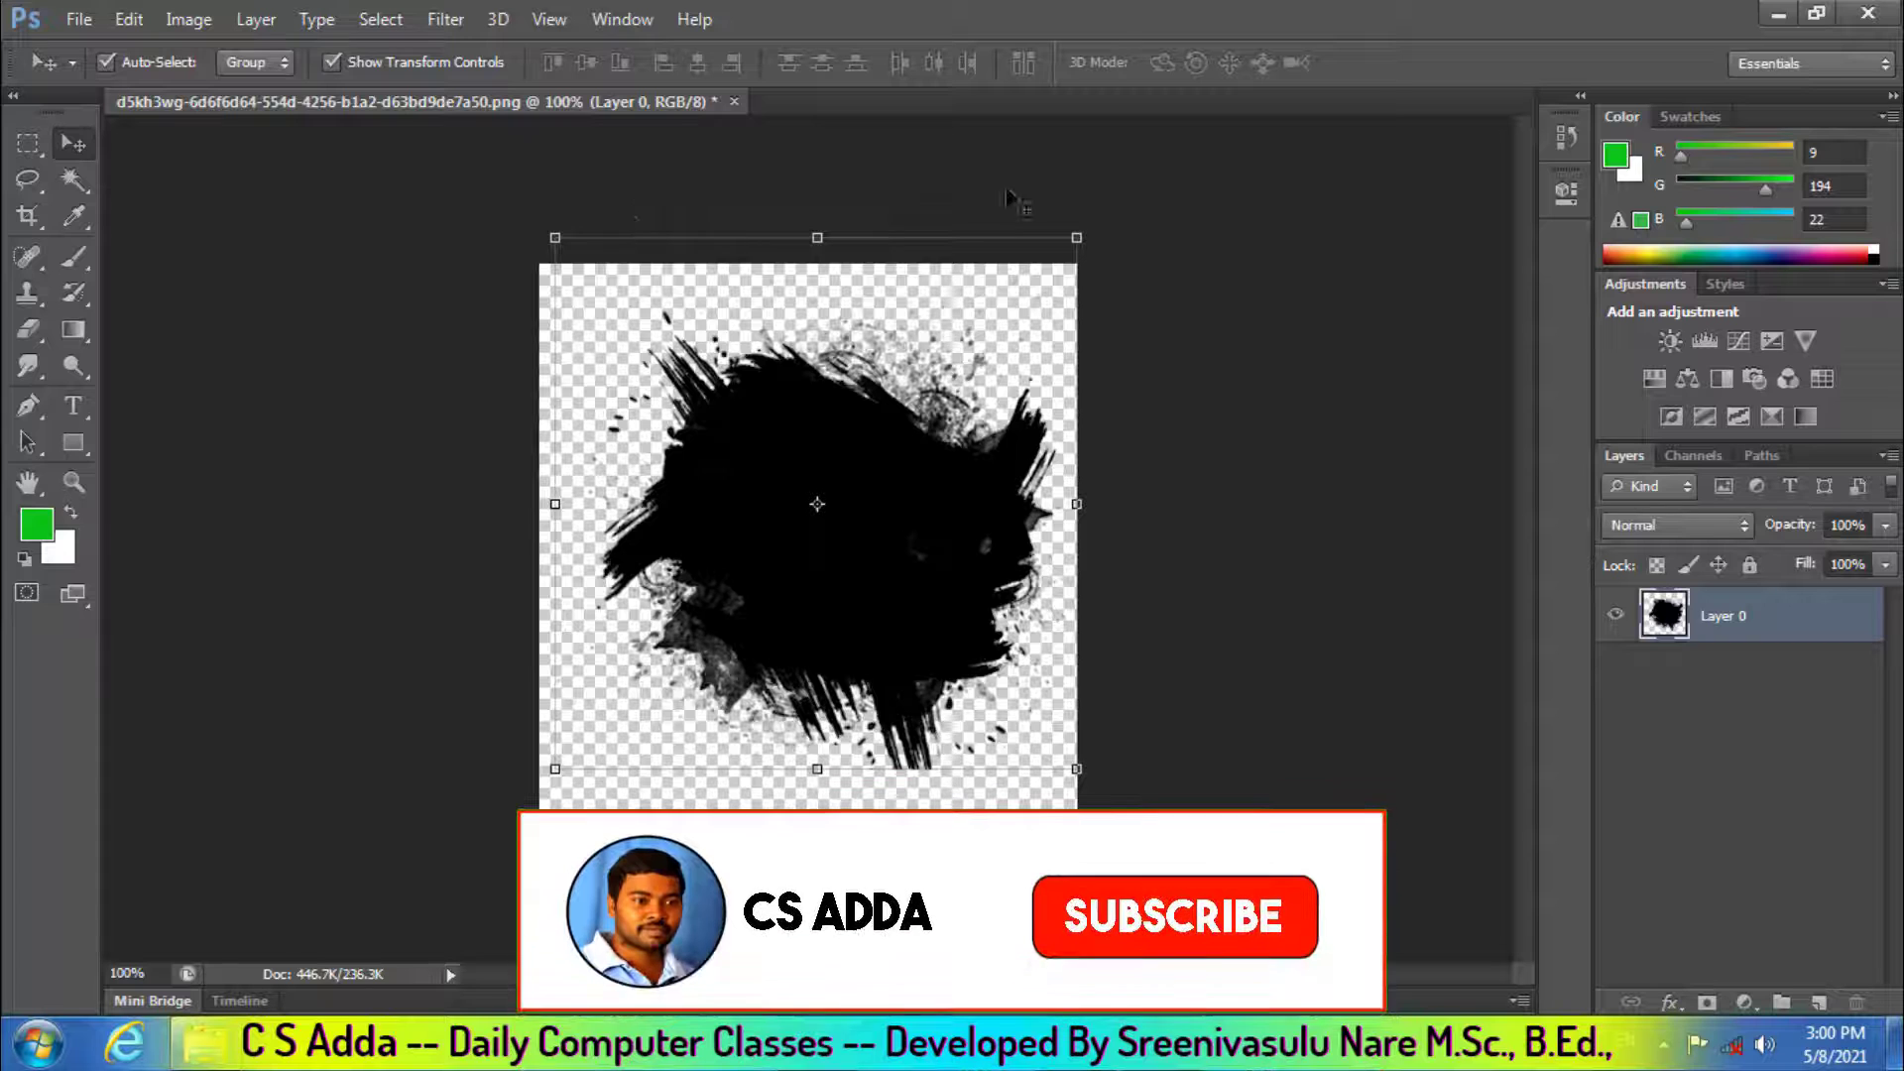
# Create a new 1366 × 768 pixel RGB document at 72 pixels/inch with a white background
pyautogui.click(1231, 238)
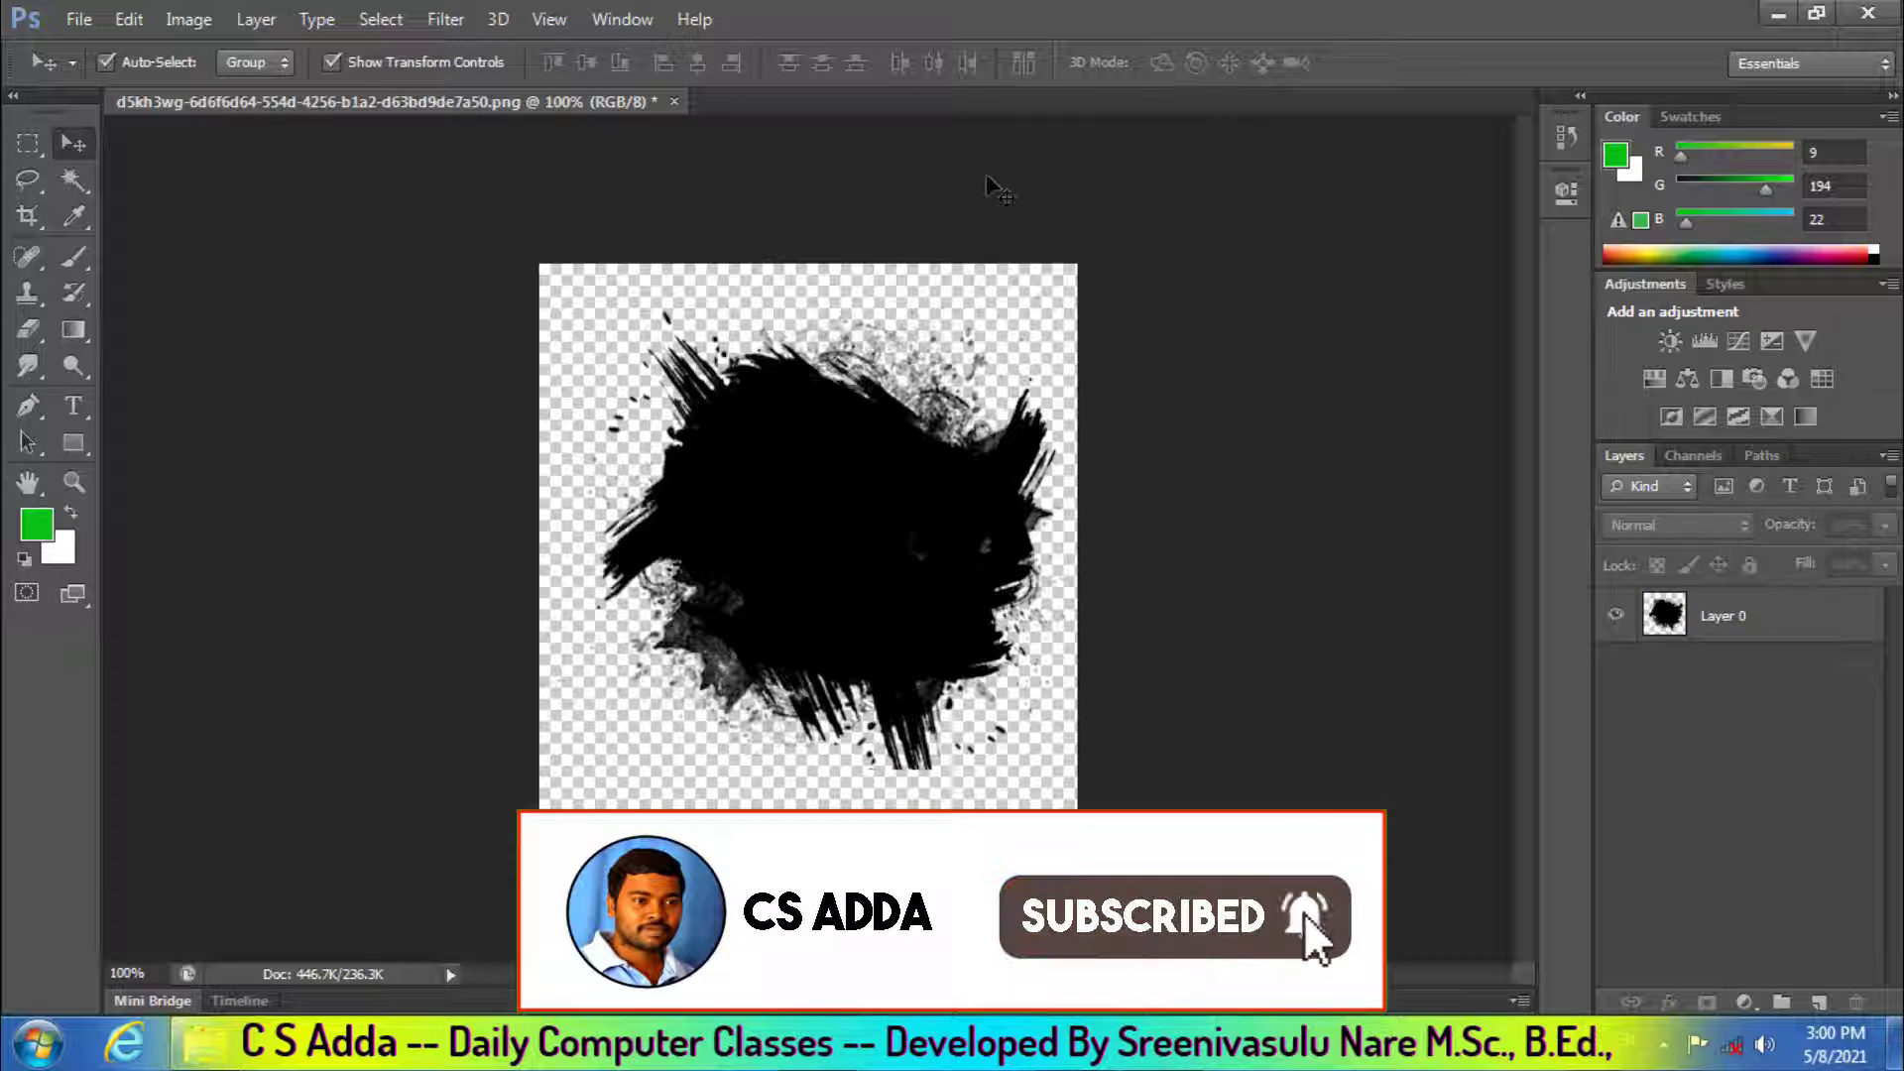
pyautogui.hotkey('ctrl', 'n')
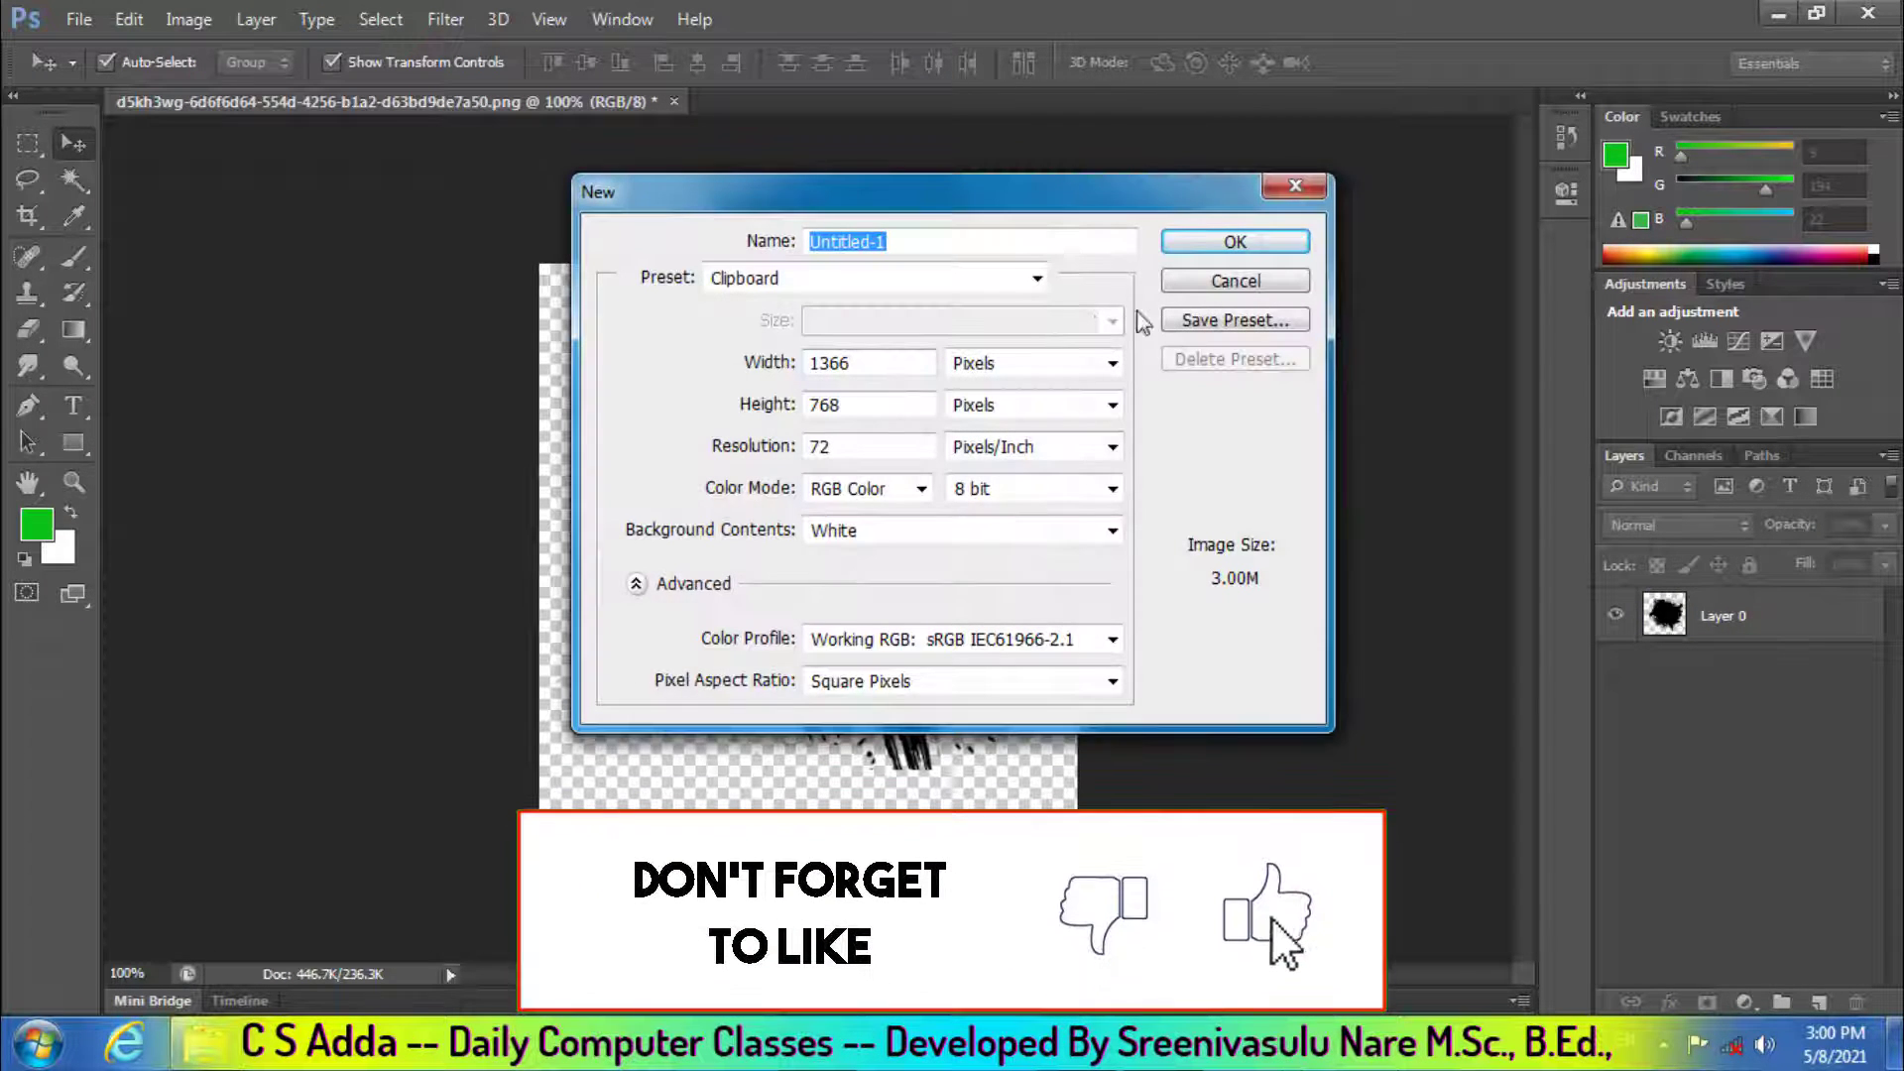
pyautogui.click(1229, 244)
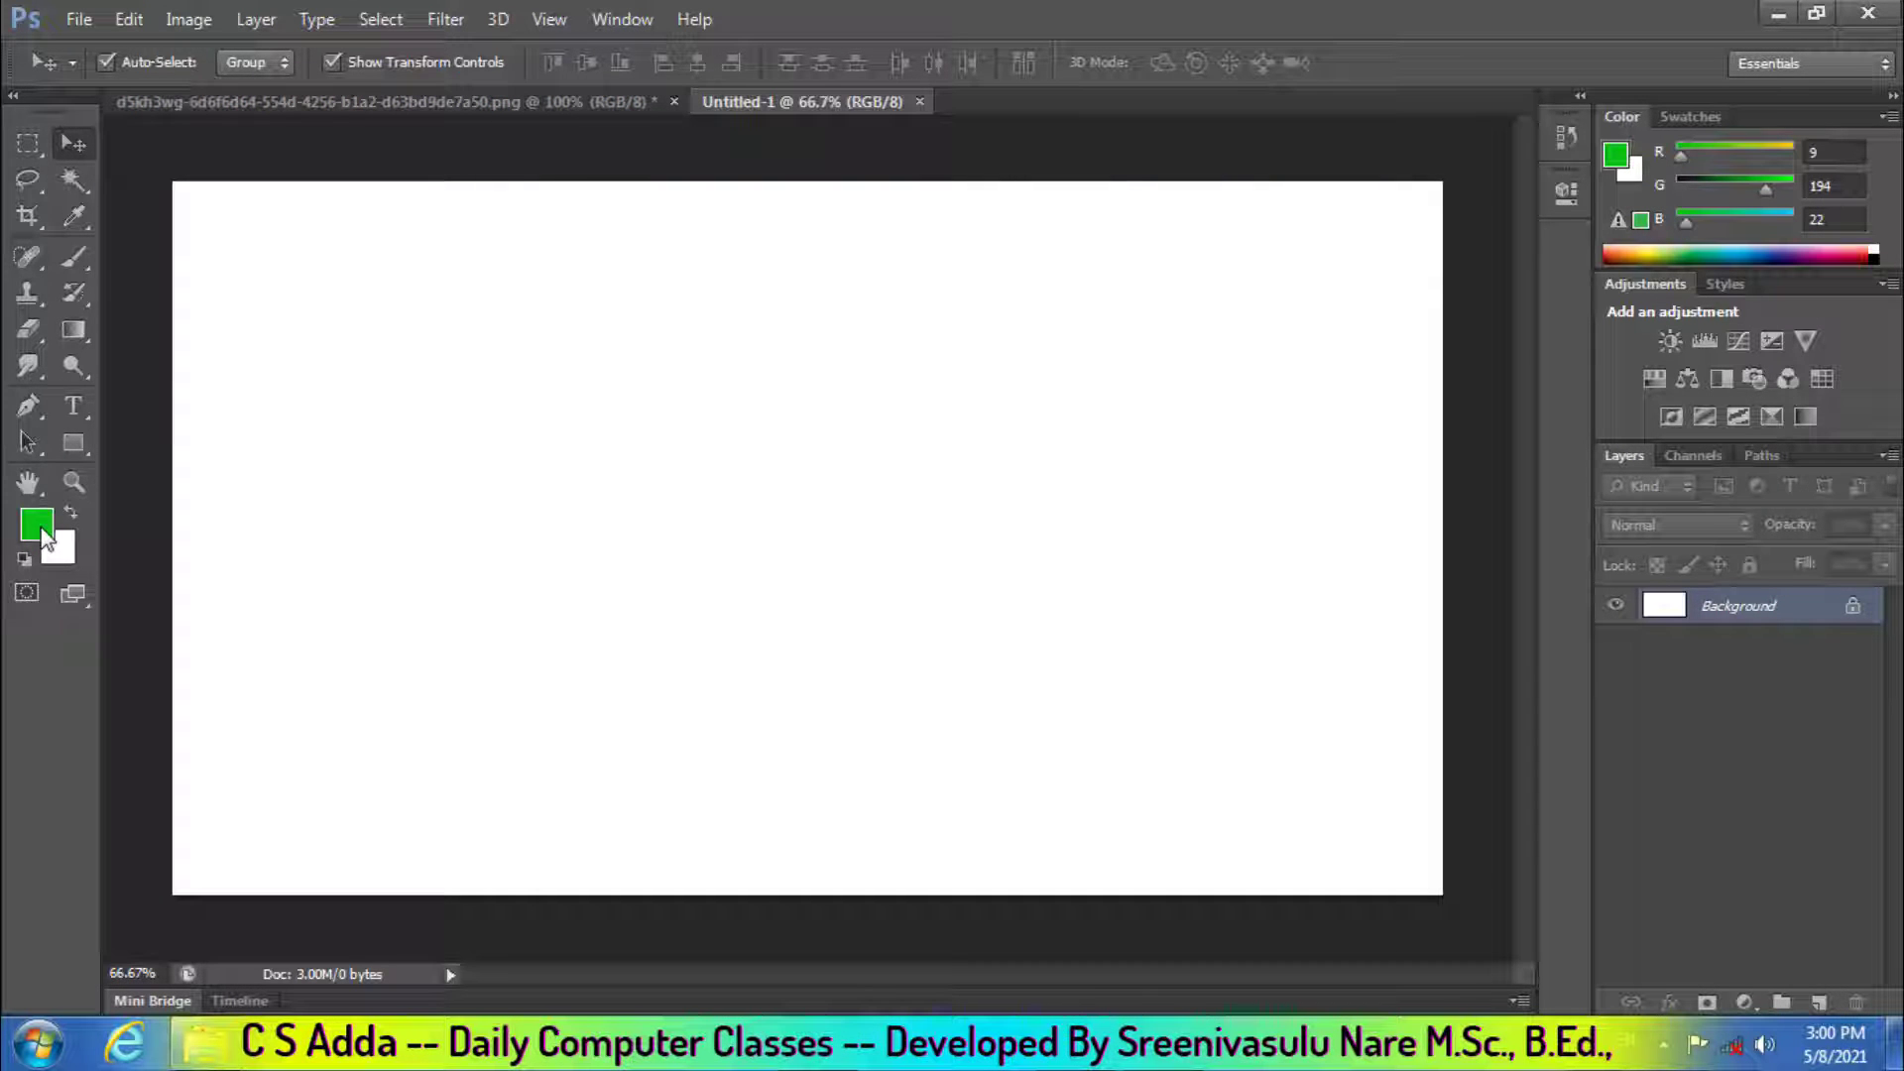
# Draw a rectangle about 1396 × 800 px covering the whole canvas and give it a linear gradient fill
pyautogui.click(73, 443)
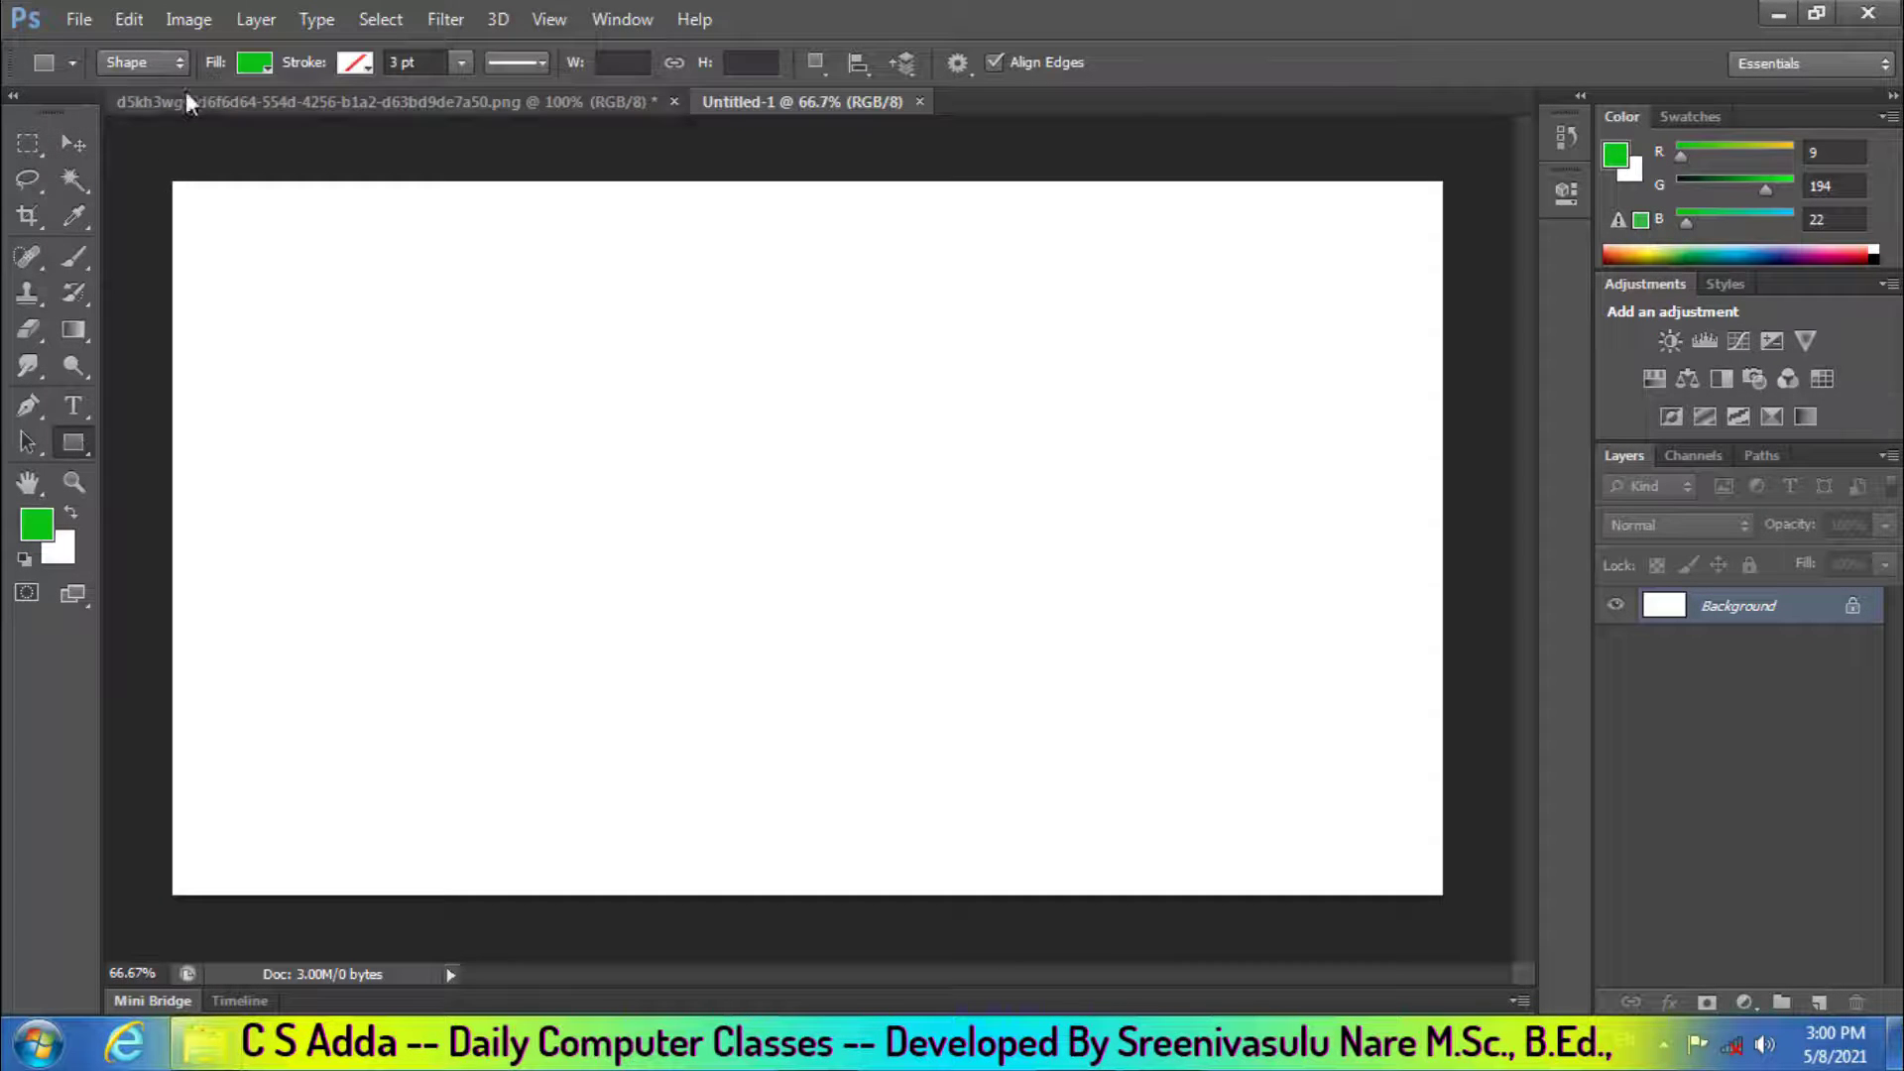
pyautogui.moveTo(159, 168); pyautogui.dragTo(1458, 911)
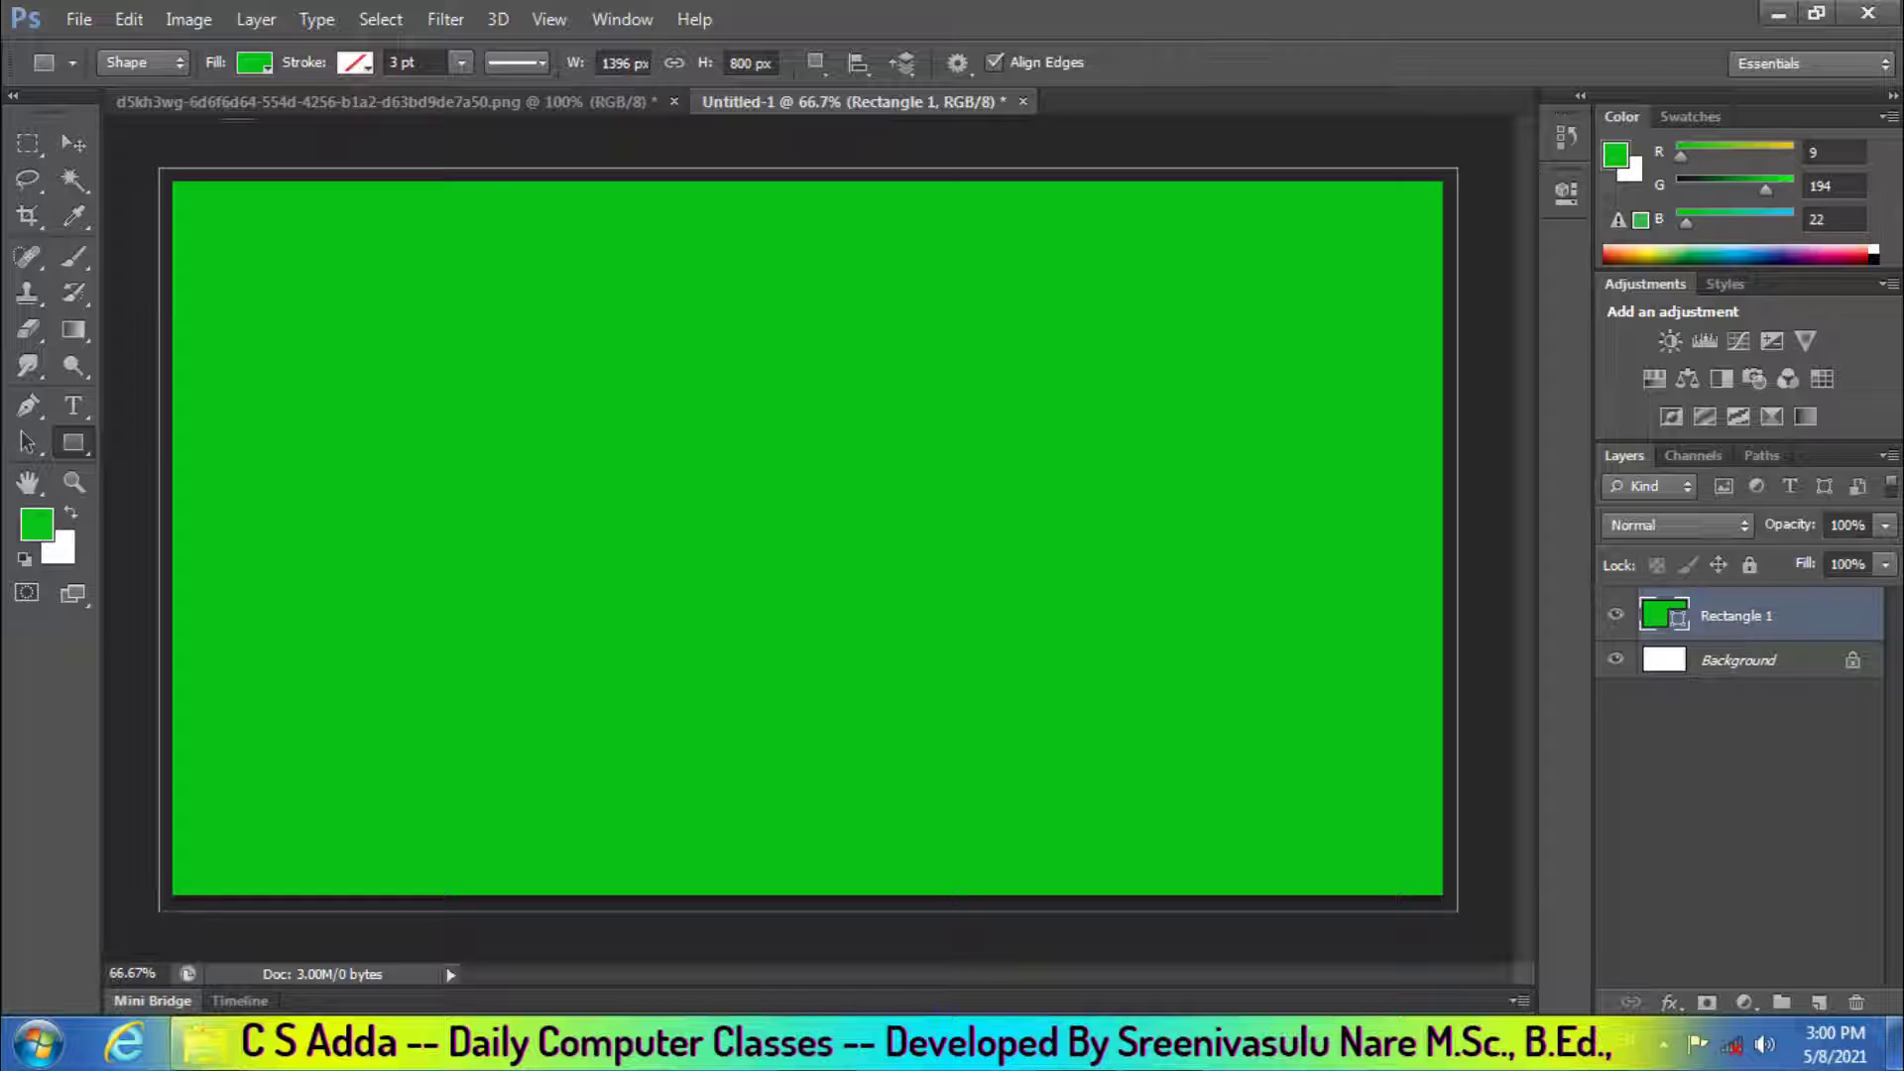
pyautogui.click(266, 67)
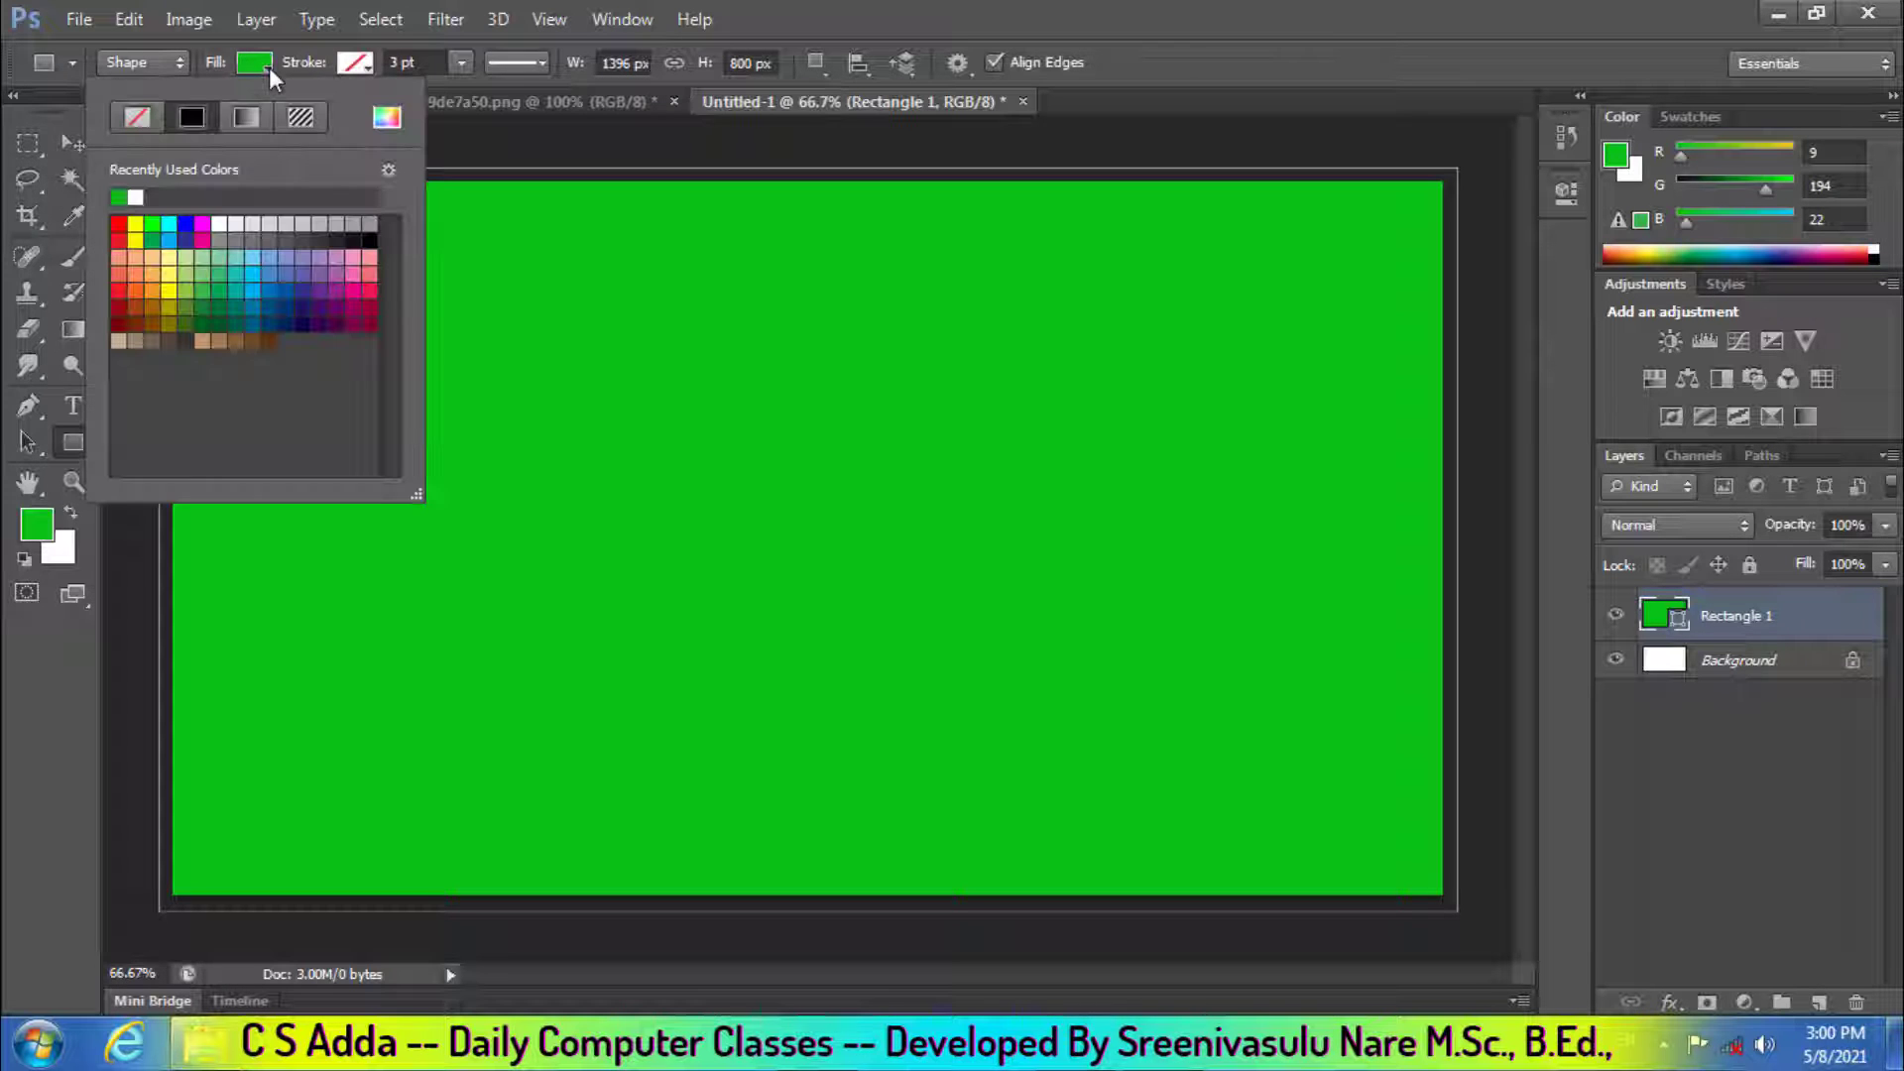
pyautogui.click(242, 121)
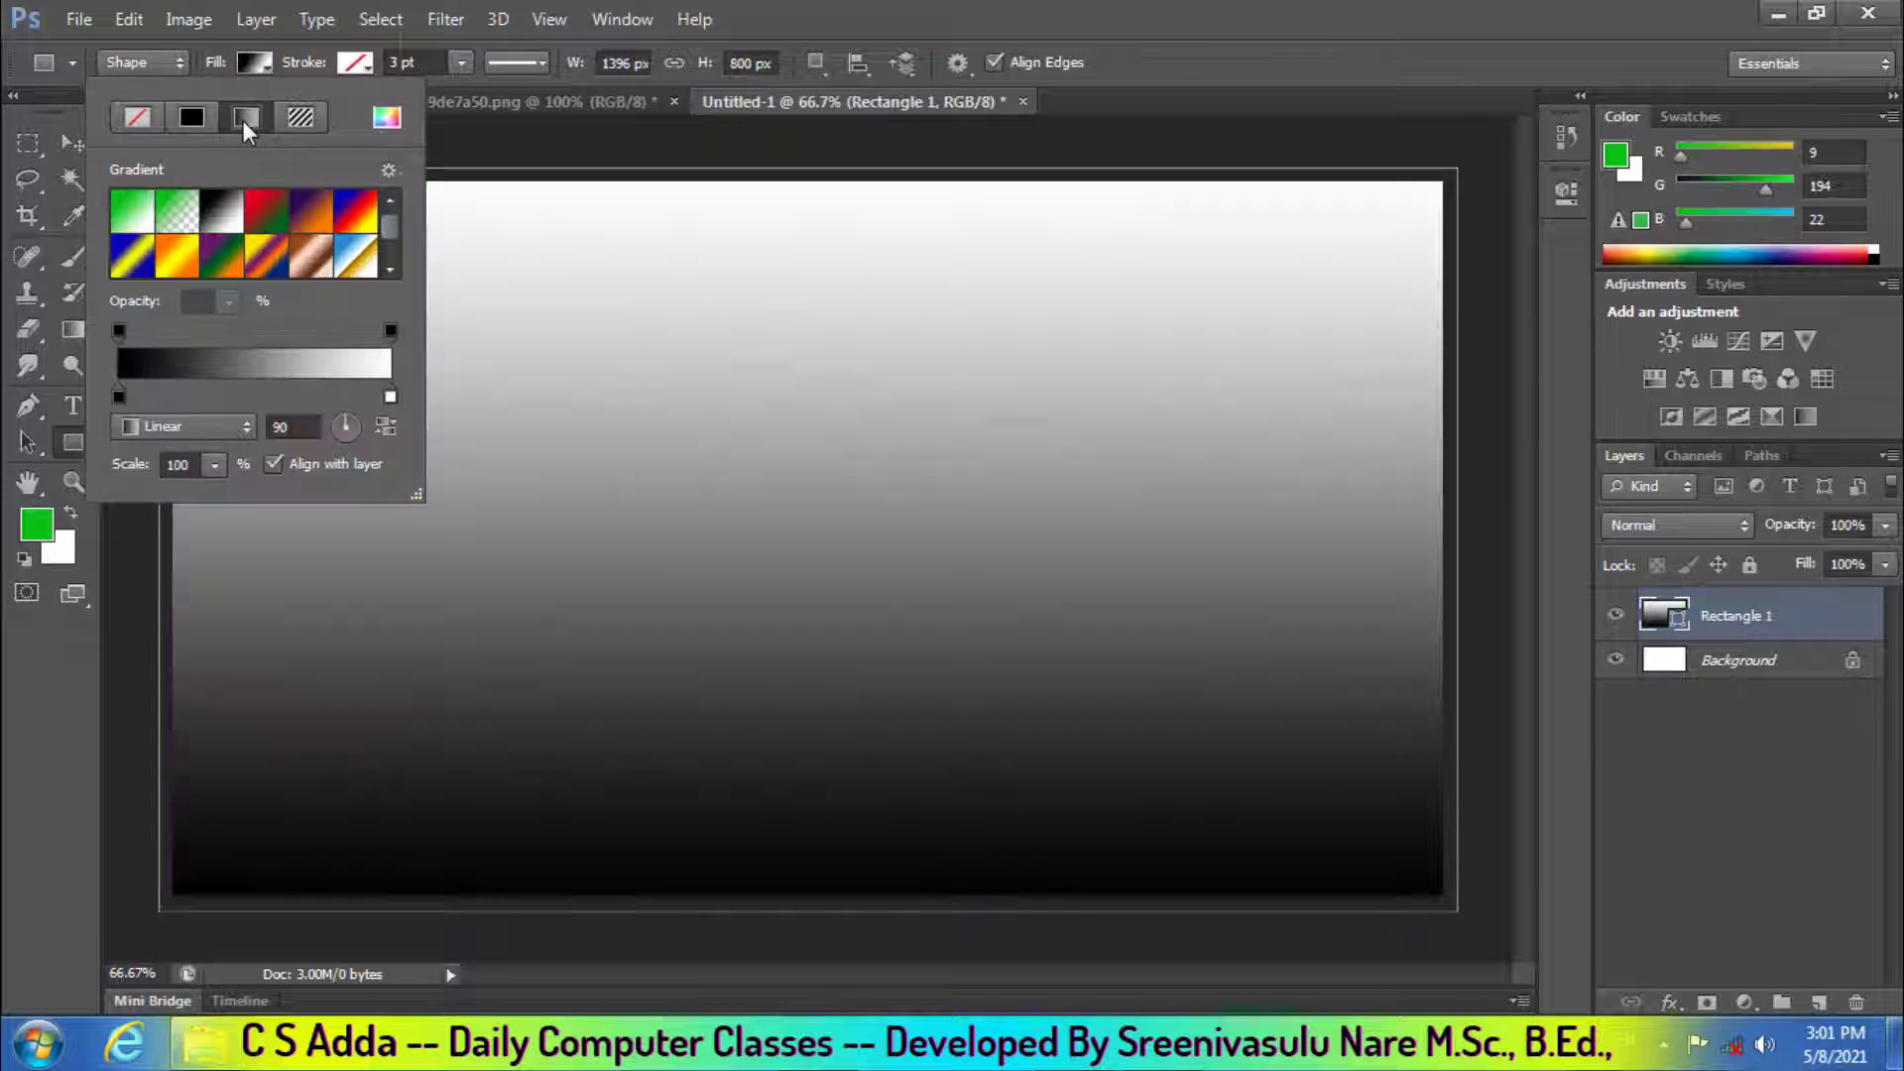
# Change the gradient's black colour stop to turquoise #00ffd2
pyautogui.doubleClick(120, 394)
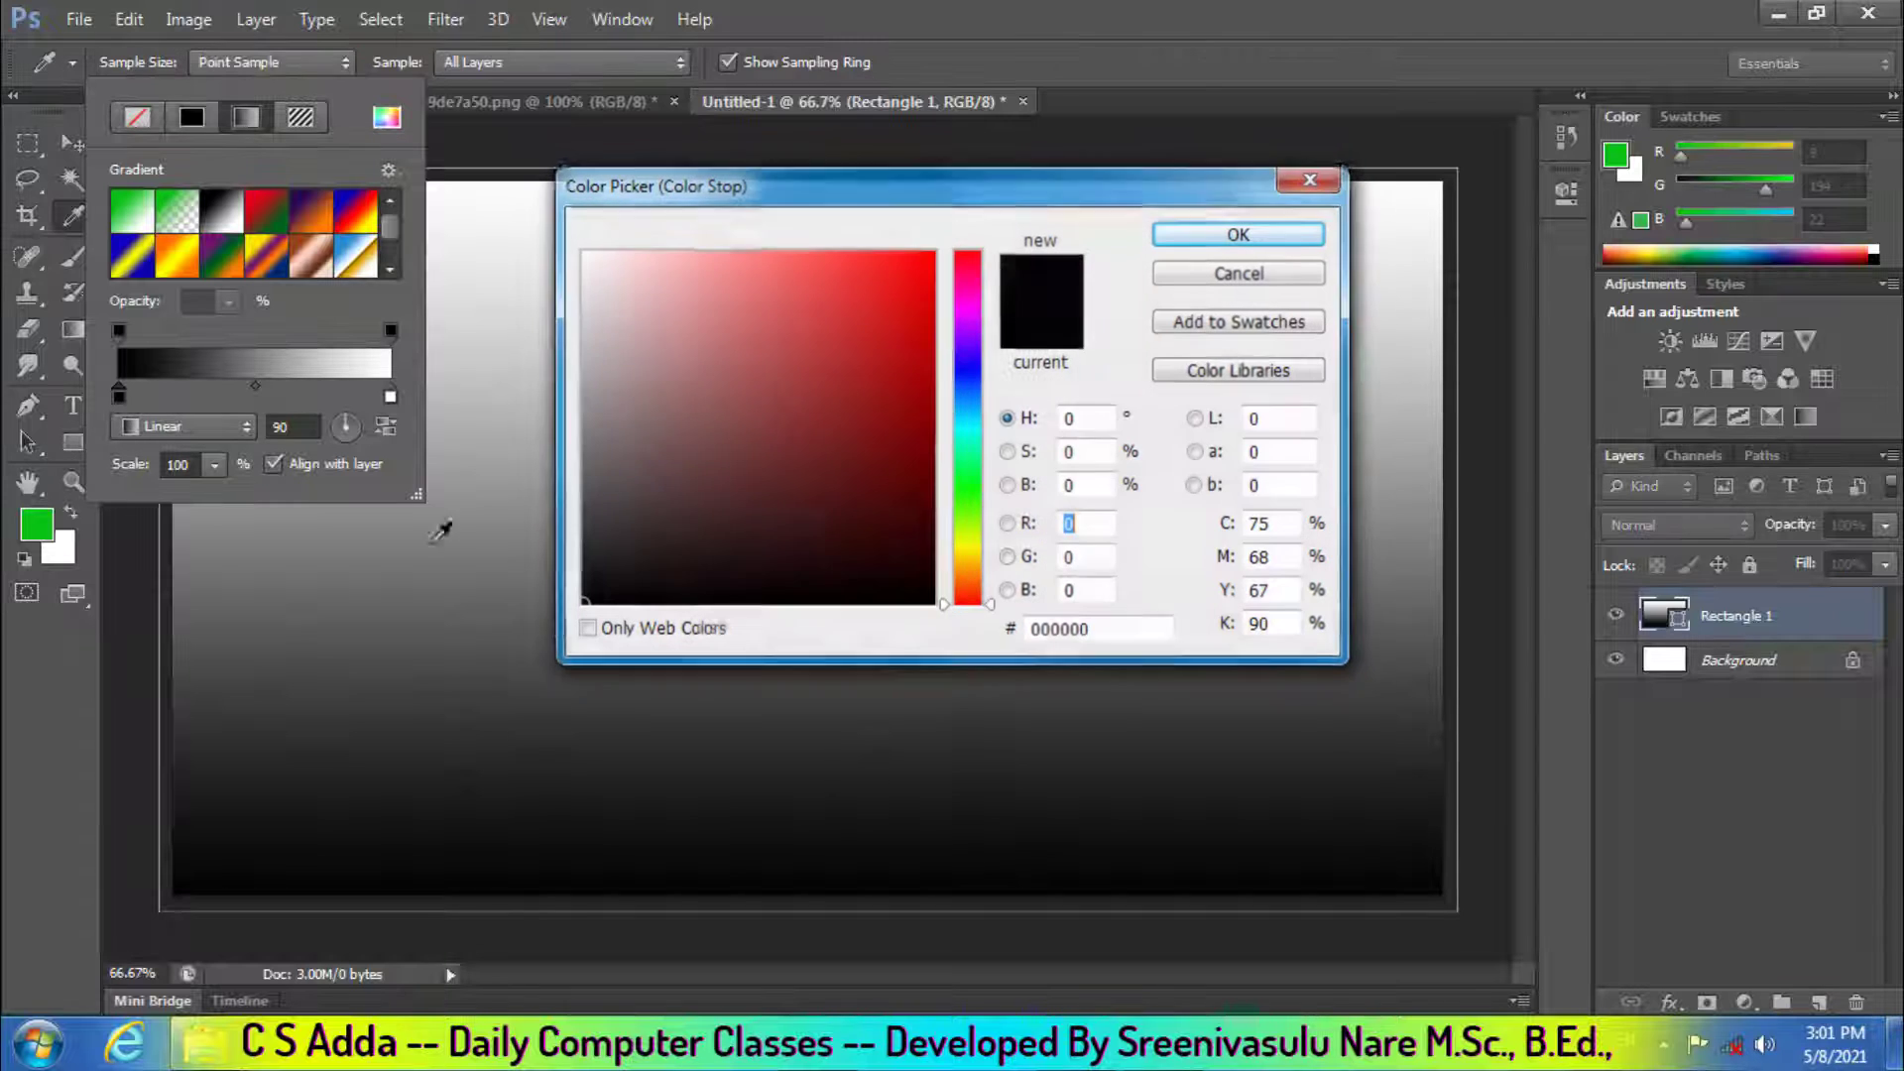
pyautogui.click(975, 438)
pyautogui.moveTo(893, 383); pyautogui.dragTo(933, 253)
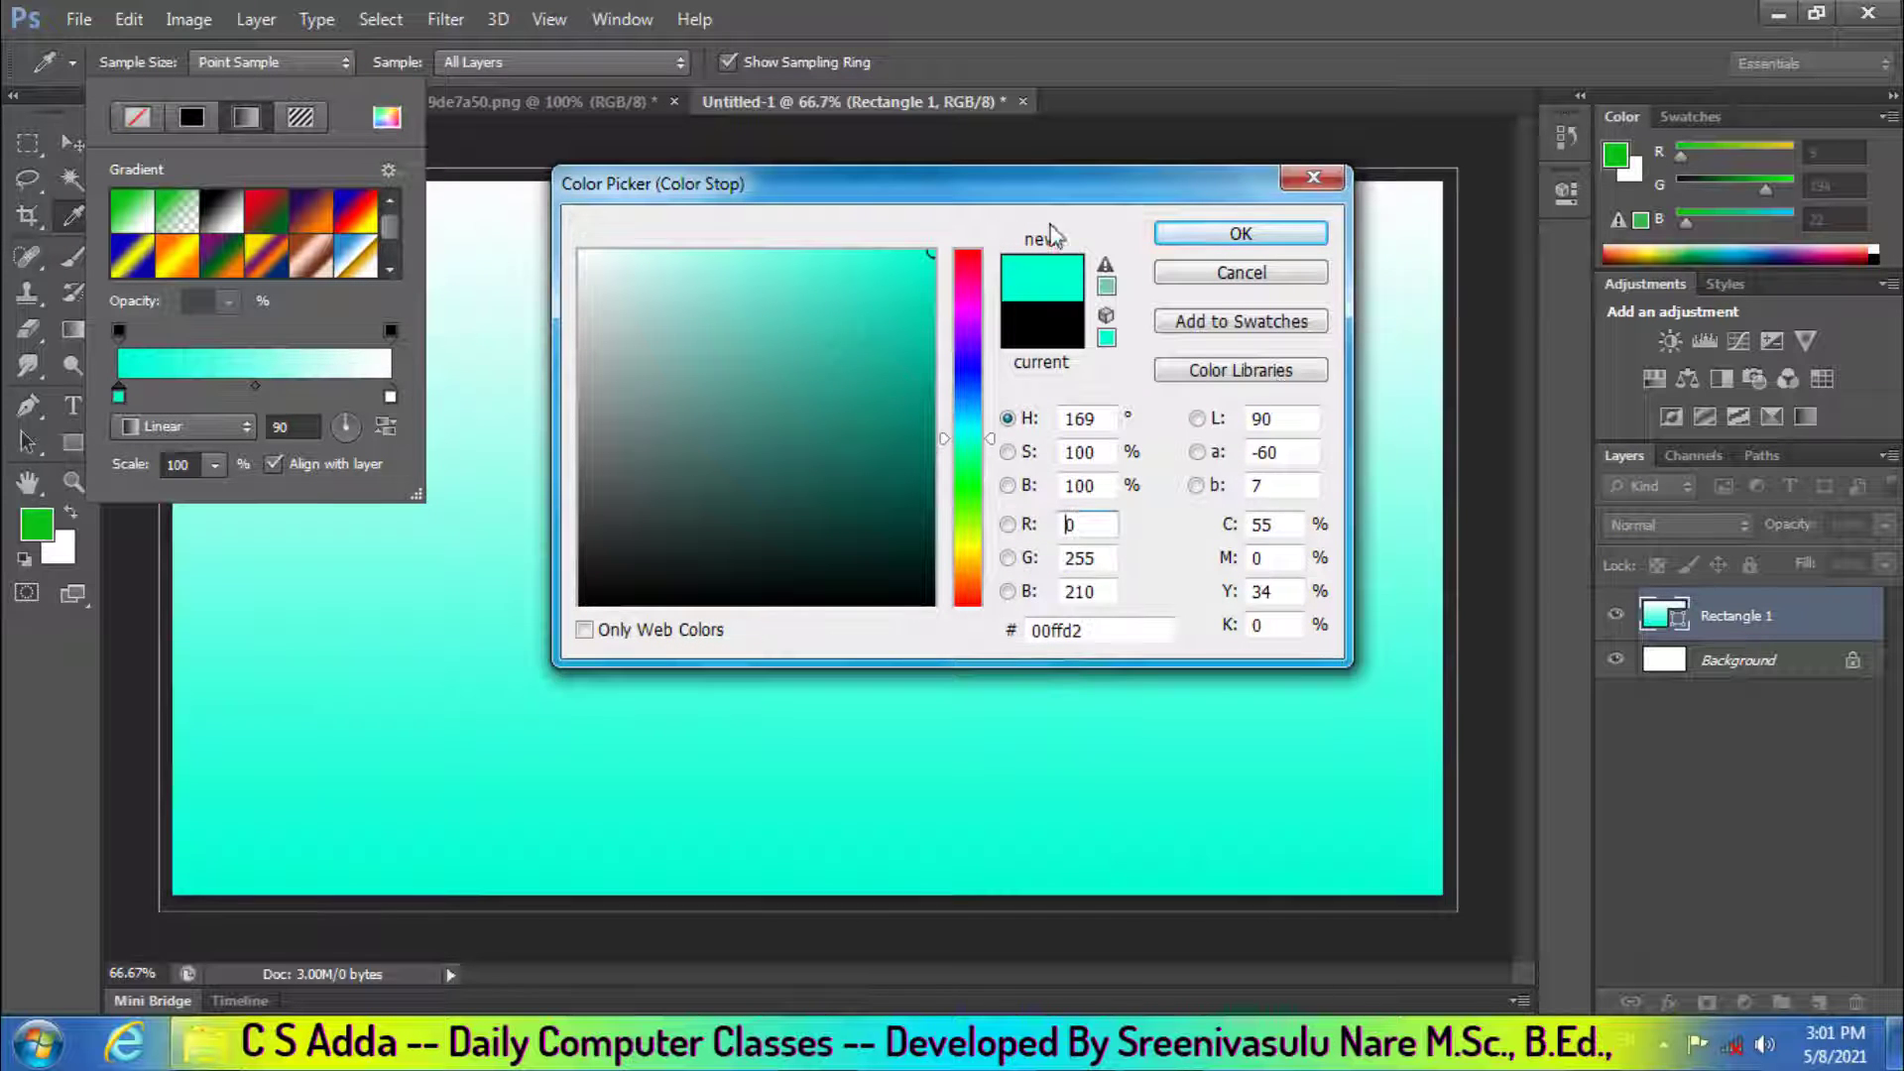
pyautogui.click(1194, 235)
# Change the gradient's white colour stop to yellow-green #c0ff00
pyautogui.doubleClick(389, 395)
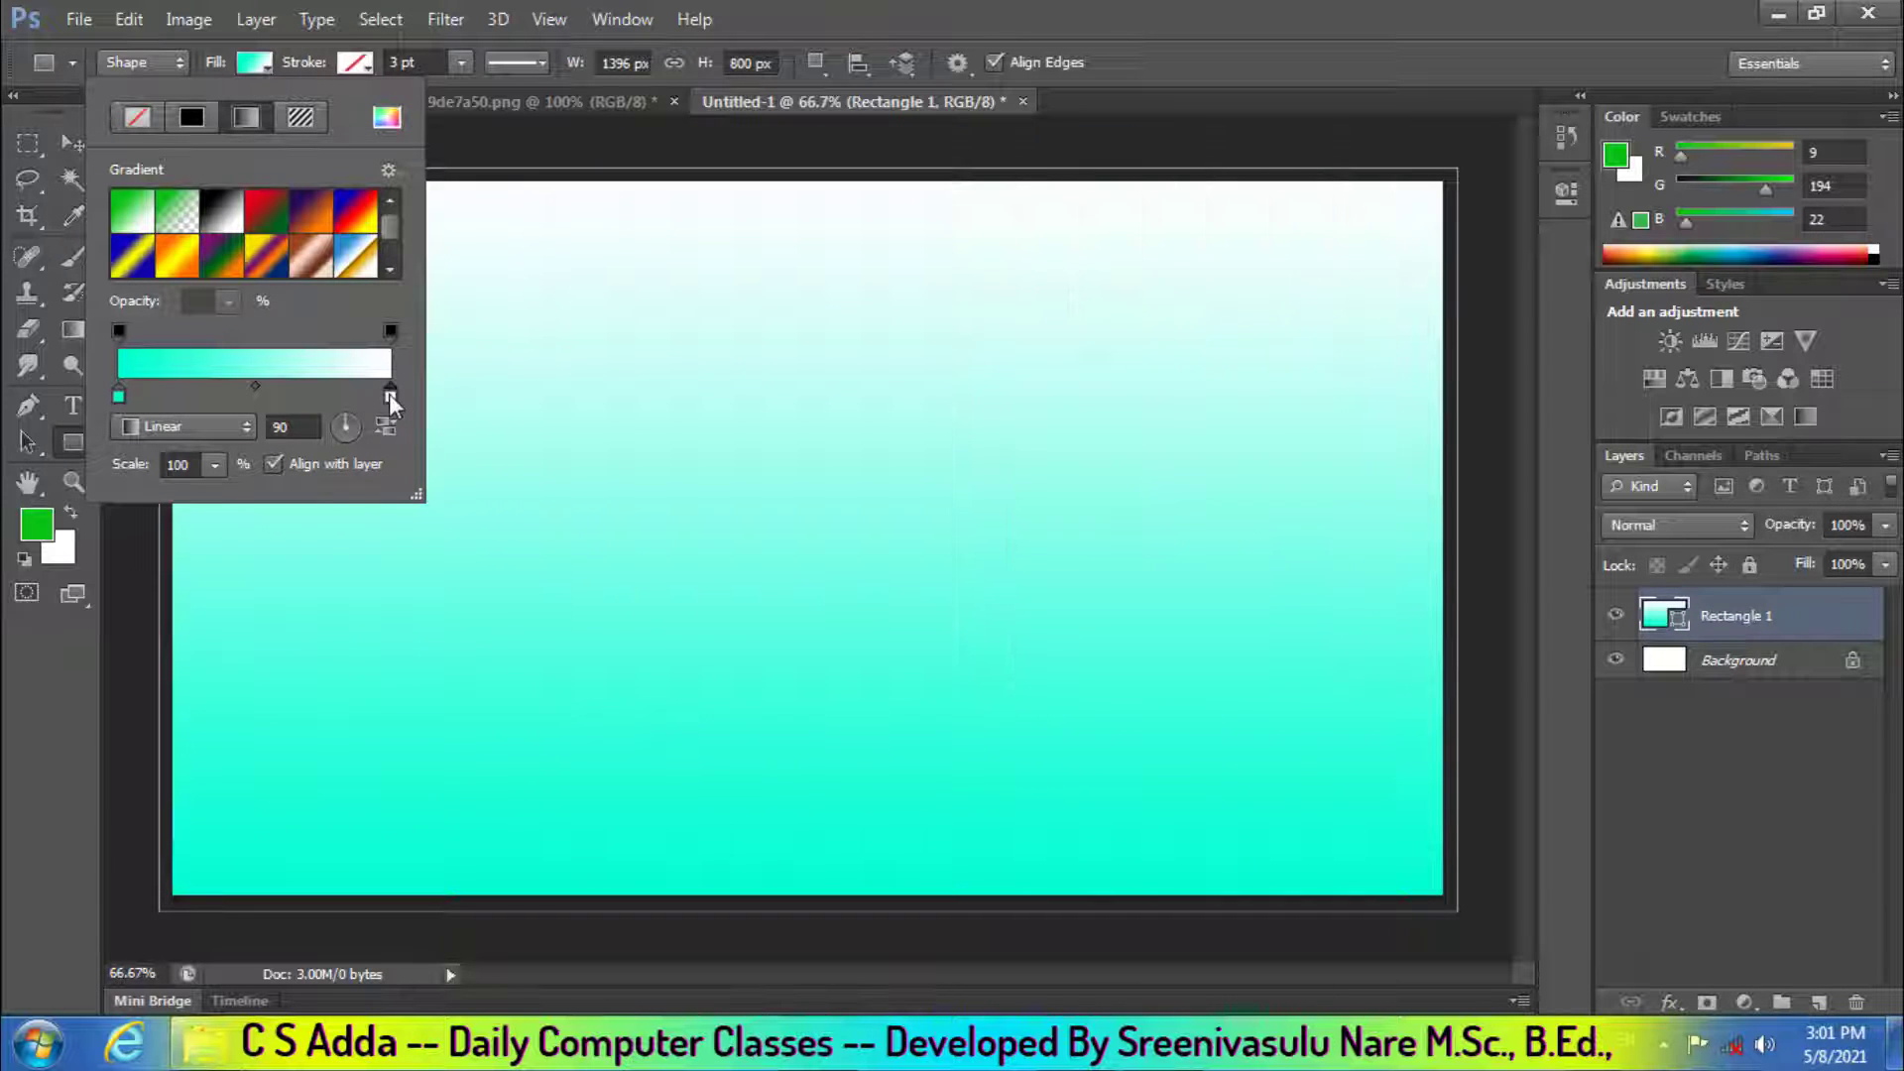
pyautogui.moveTo(967, 551); pyautogui.dragTo(966, 531)
pyautogui.moveTo(896, 378); pyautogui.dragTo(932, 253)
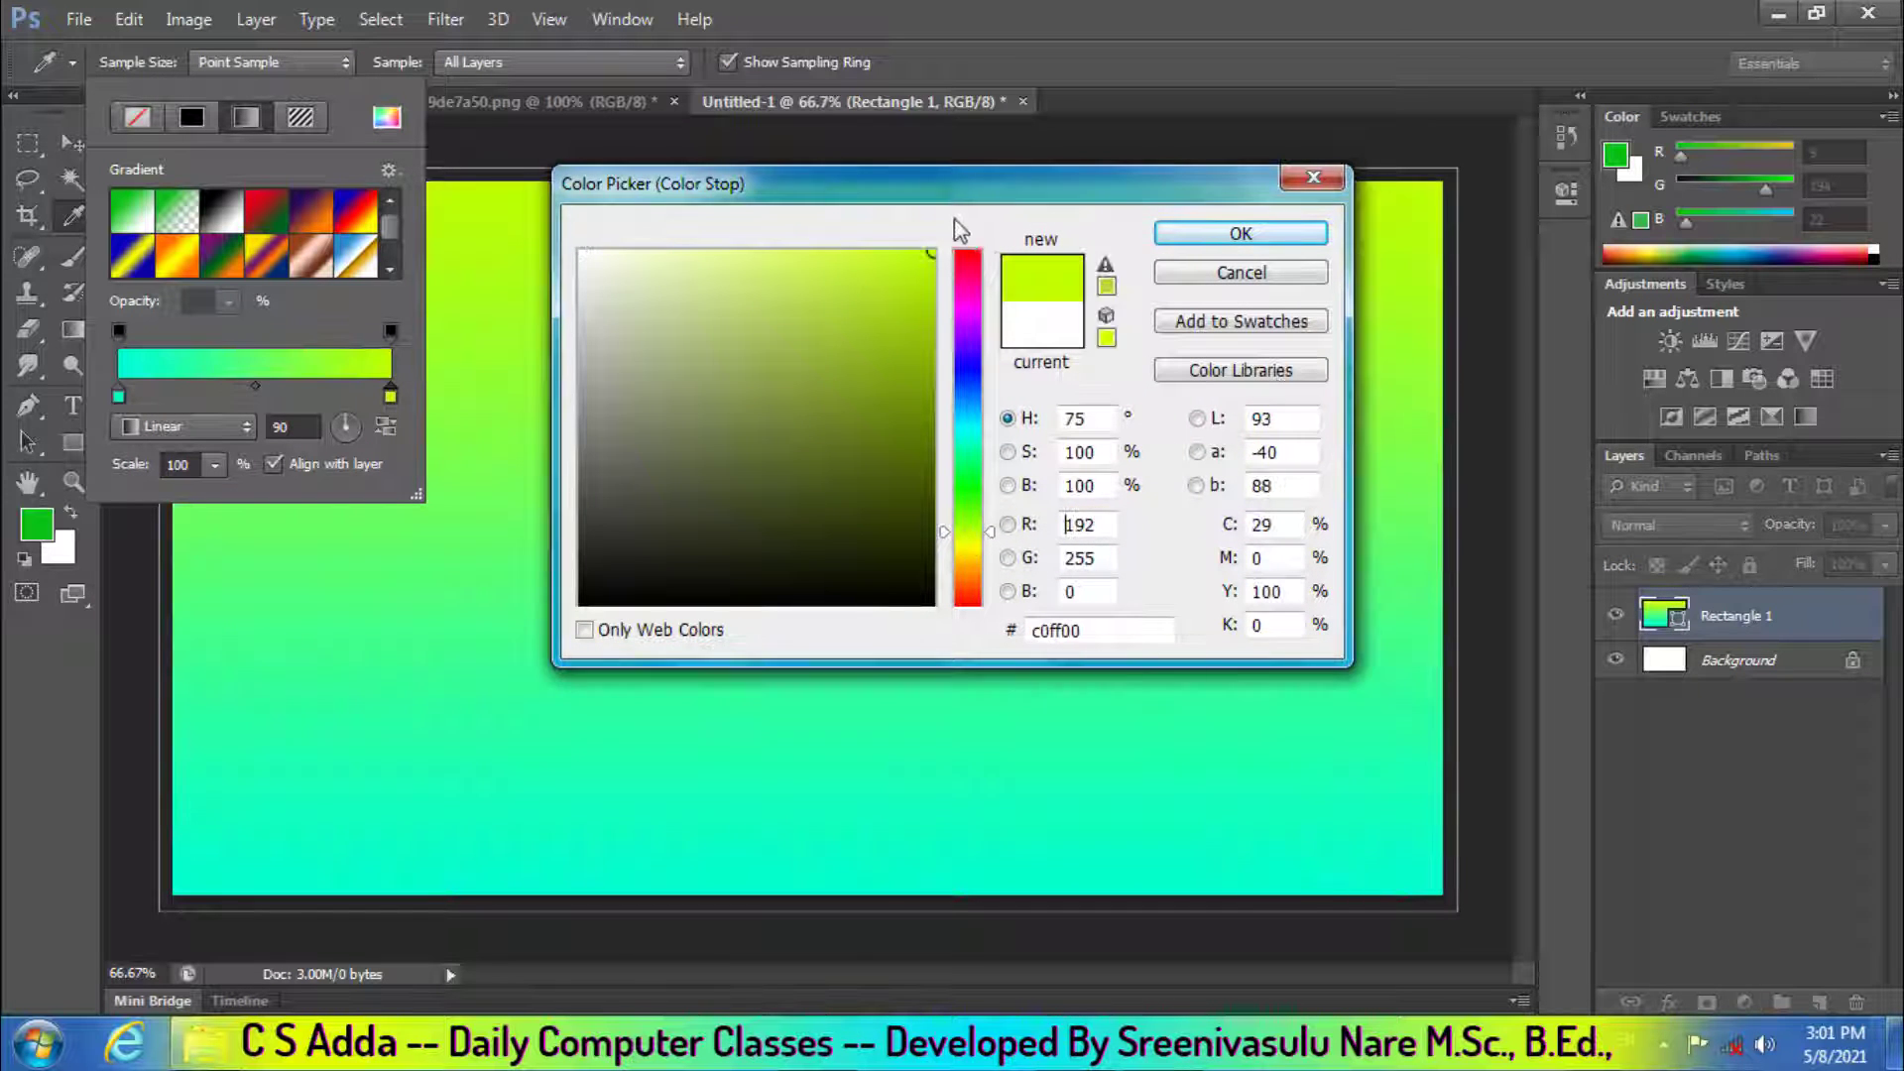
pyautogui.click(1241, 234)
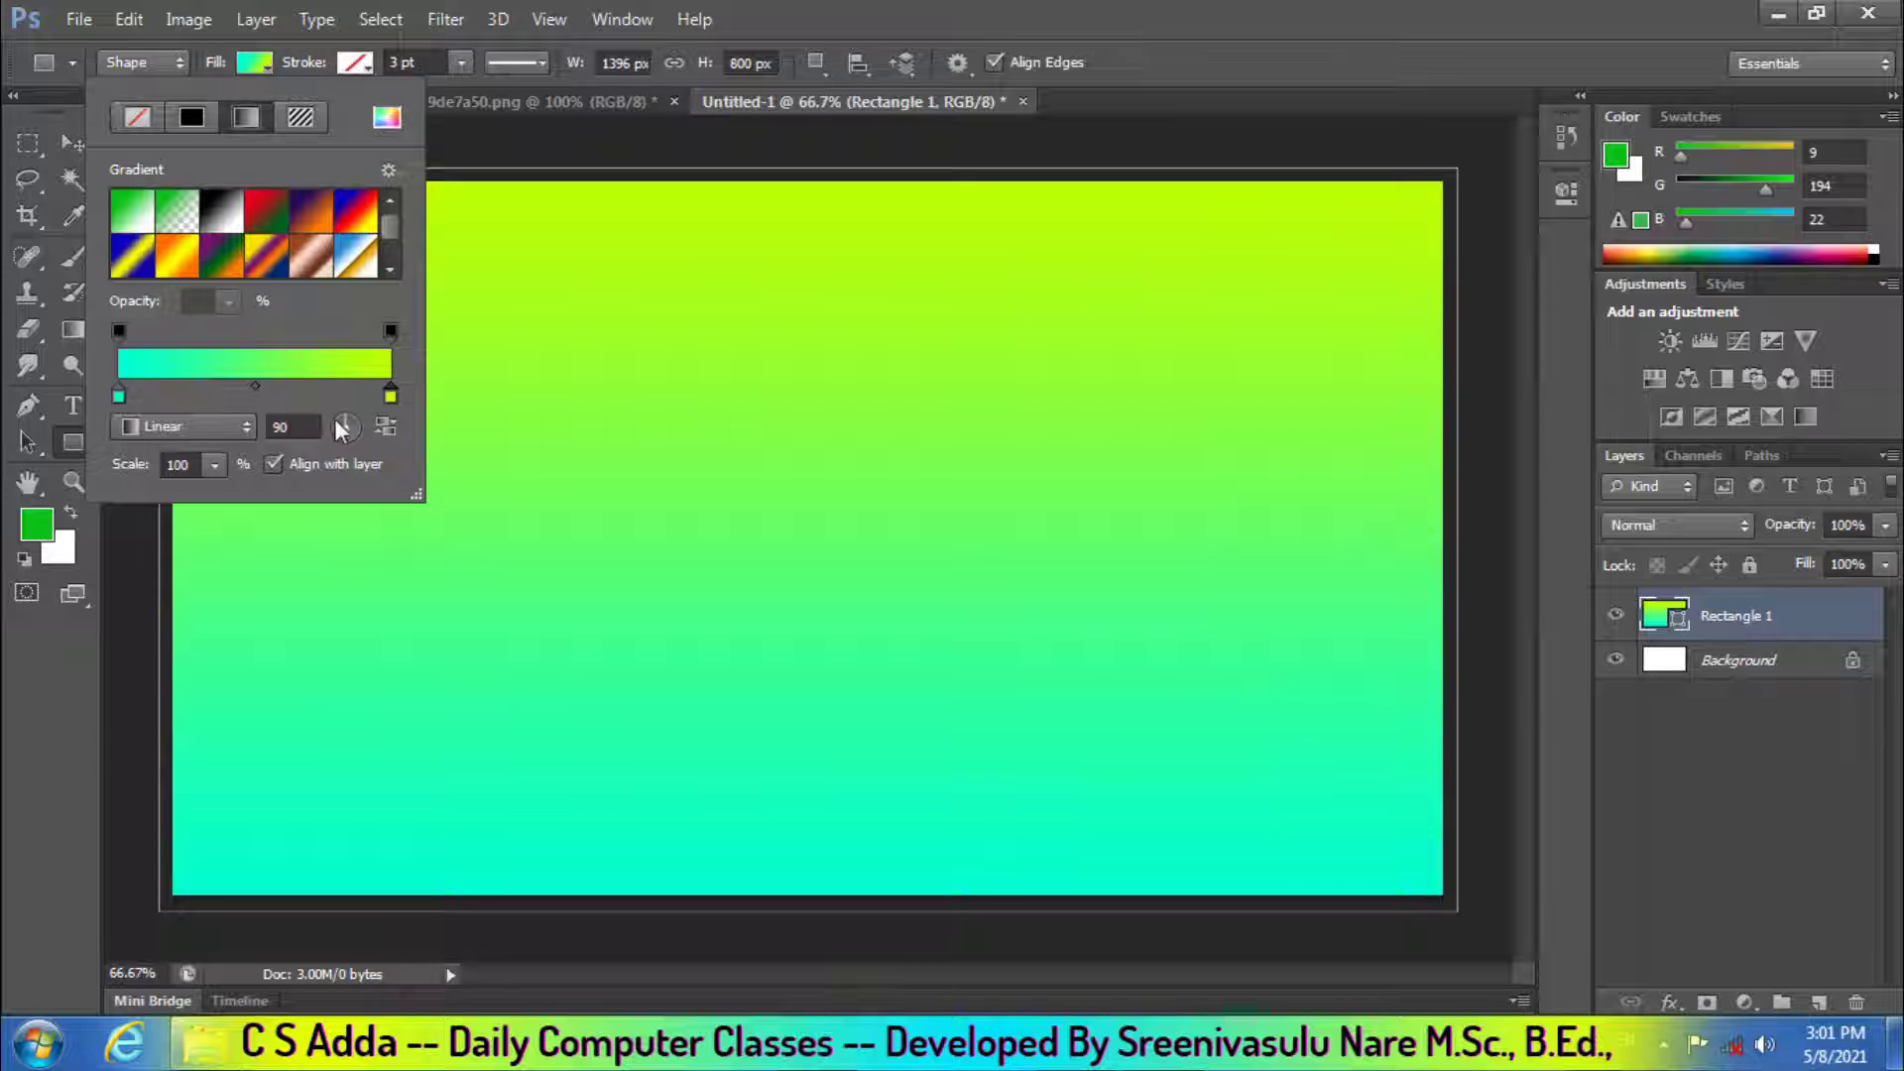
# Set the rectangle's gradient angle to 108° and reduce the gradient scale for a tighter colour transition
pyautogui.click(335, 423)
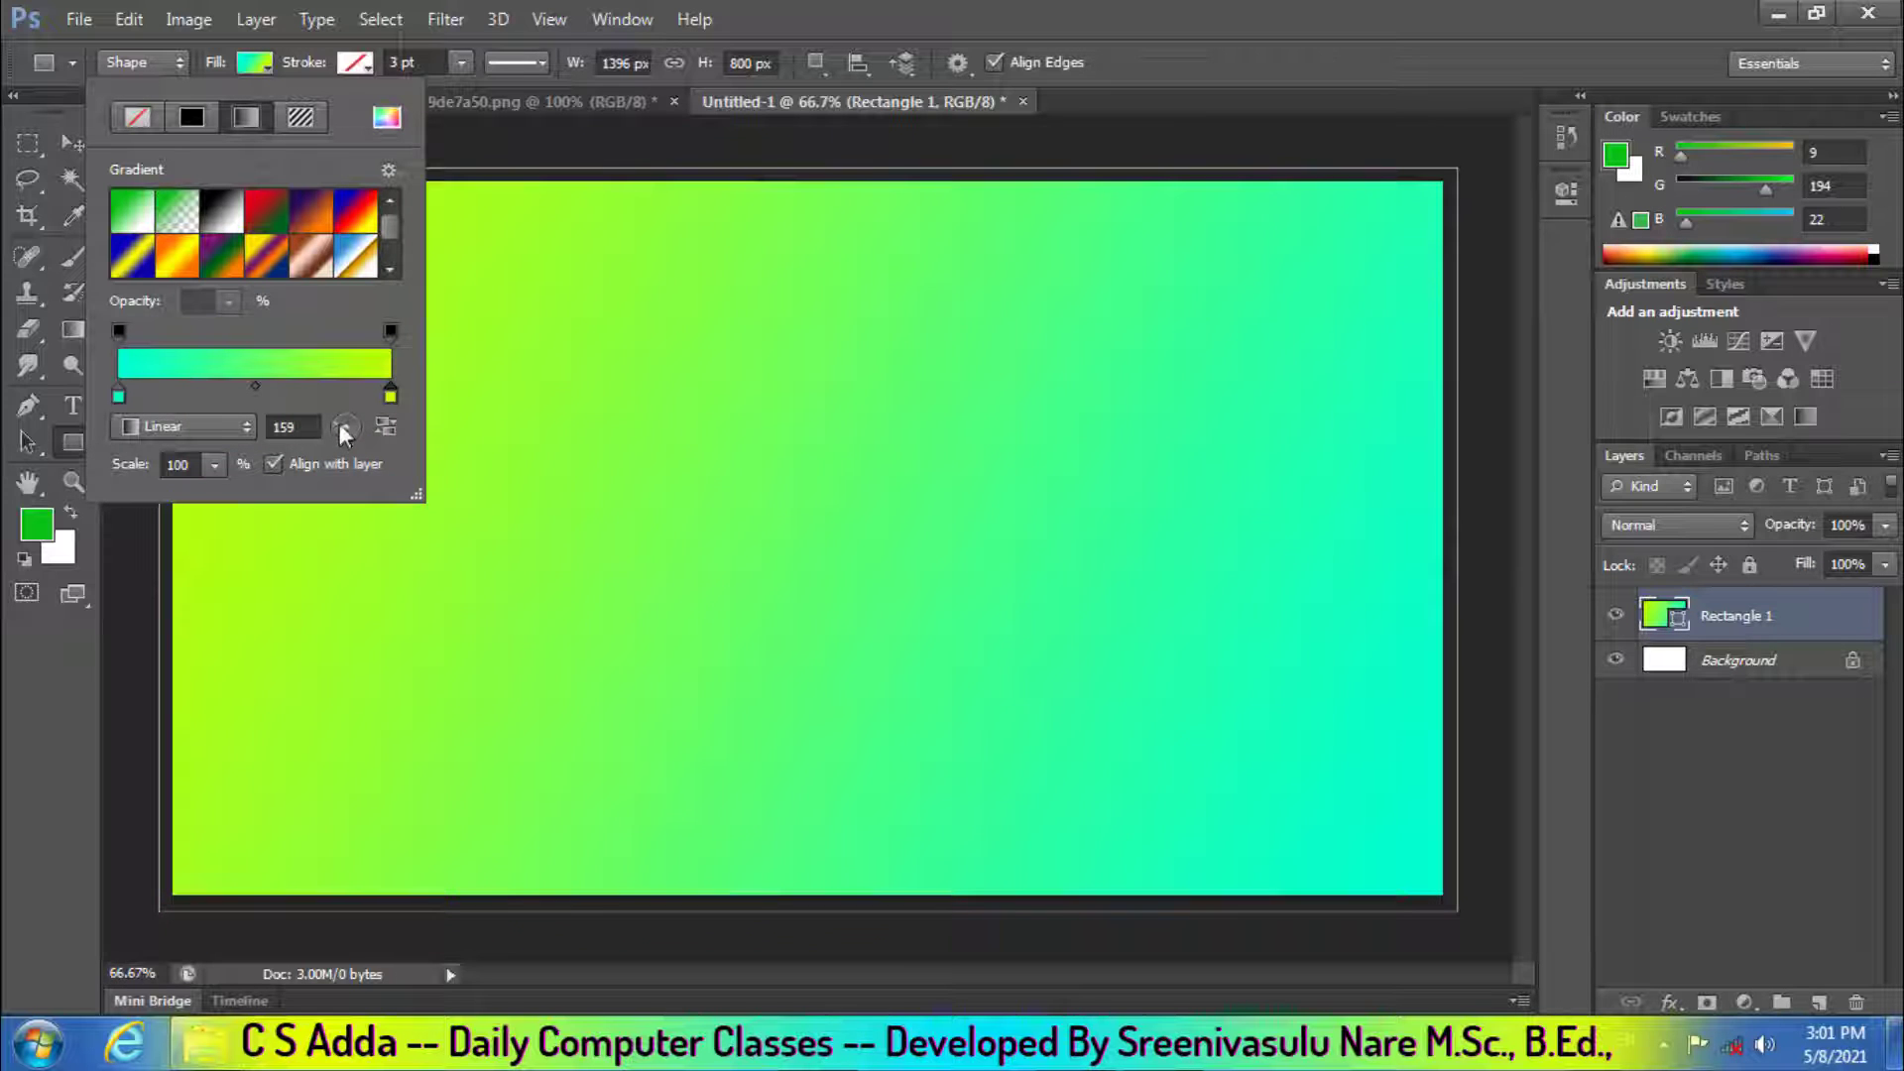
pyautogui.click(343, 418)
pyautogui.click(212, 466)
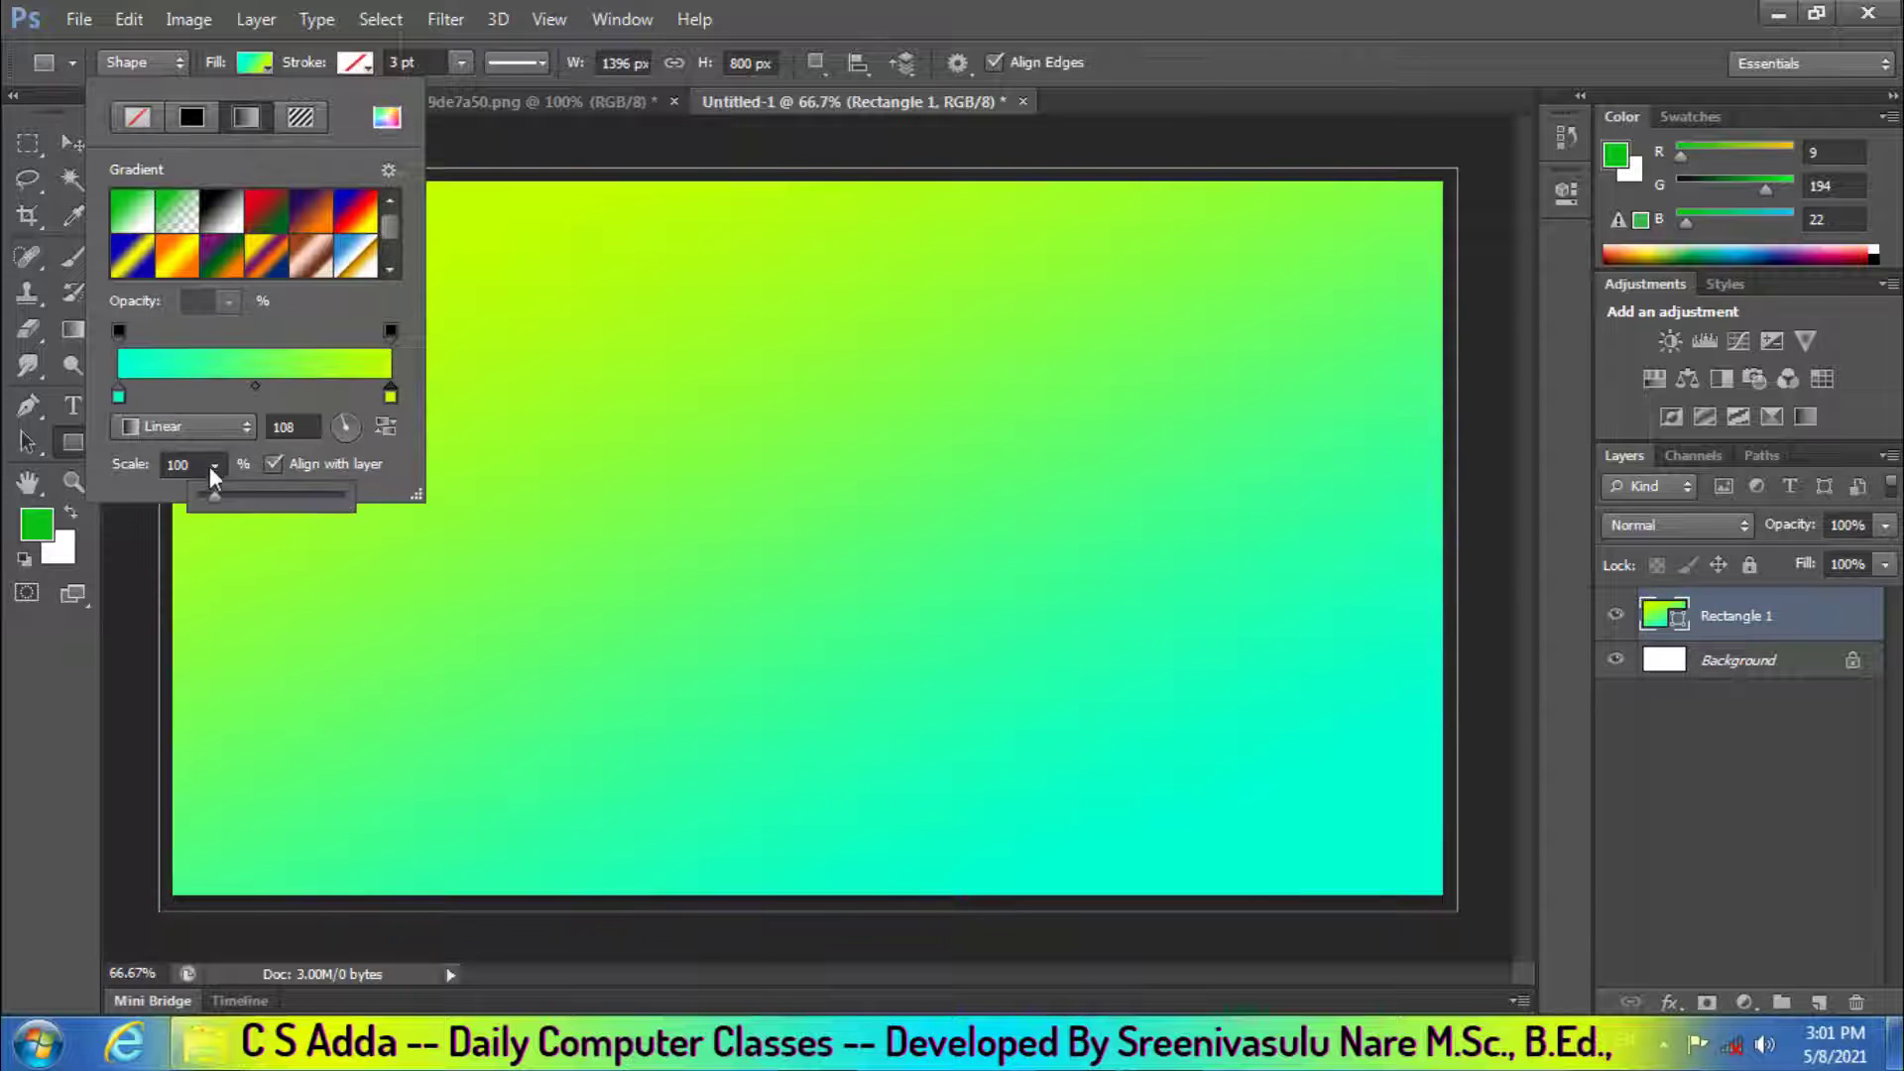
pyautogui.moveTo(238, 501)
pyautogui.mouseDown()
pyautogui.moveTo(258, 499)
pyautogui.moveTo(232, 511)
pyautogui.mouseUp()
pyautogui.click(270, 70)
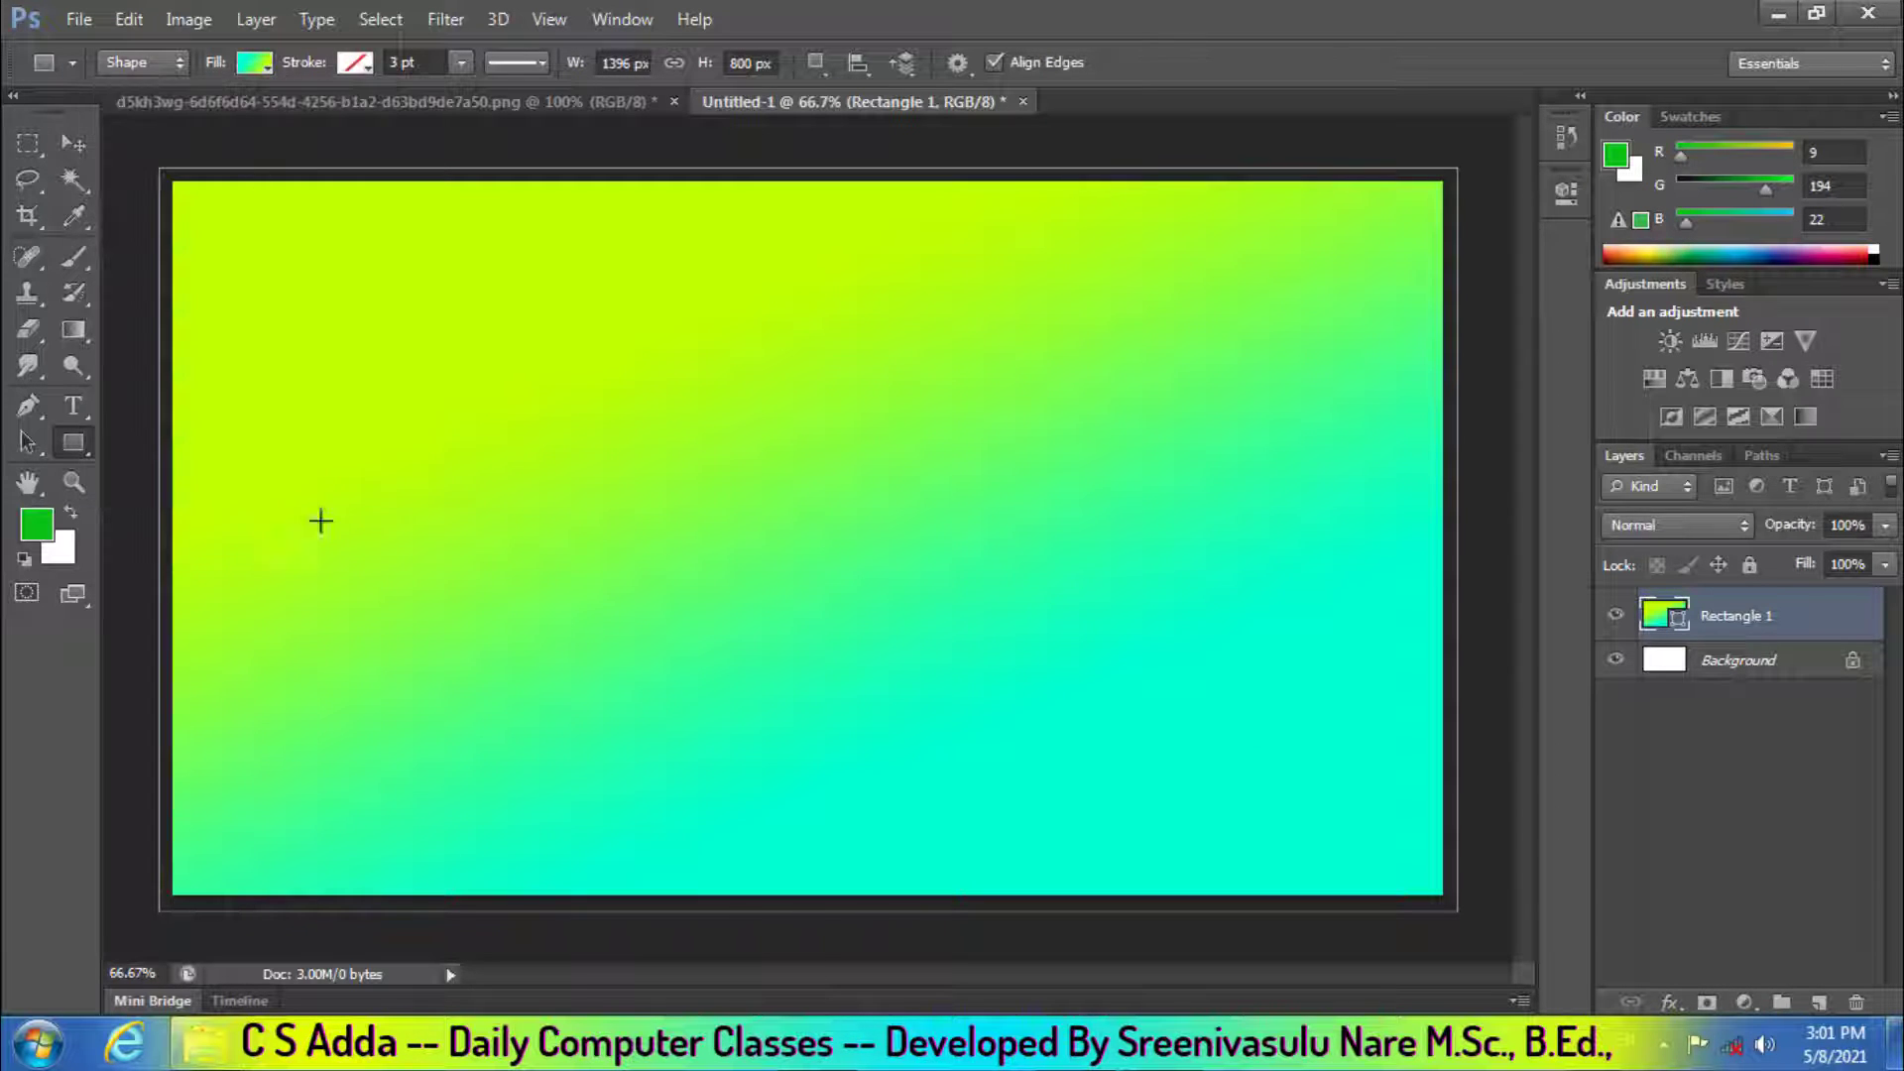
pyautogui.click(1322, 140)
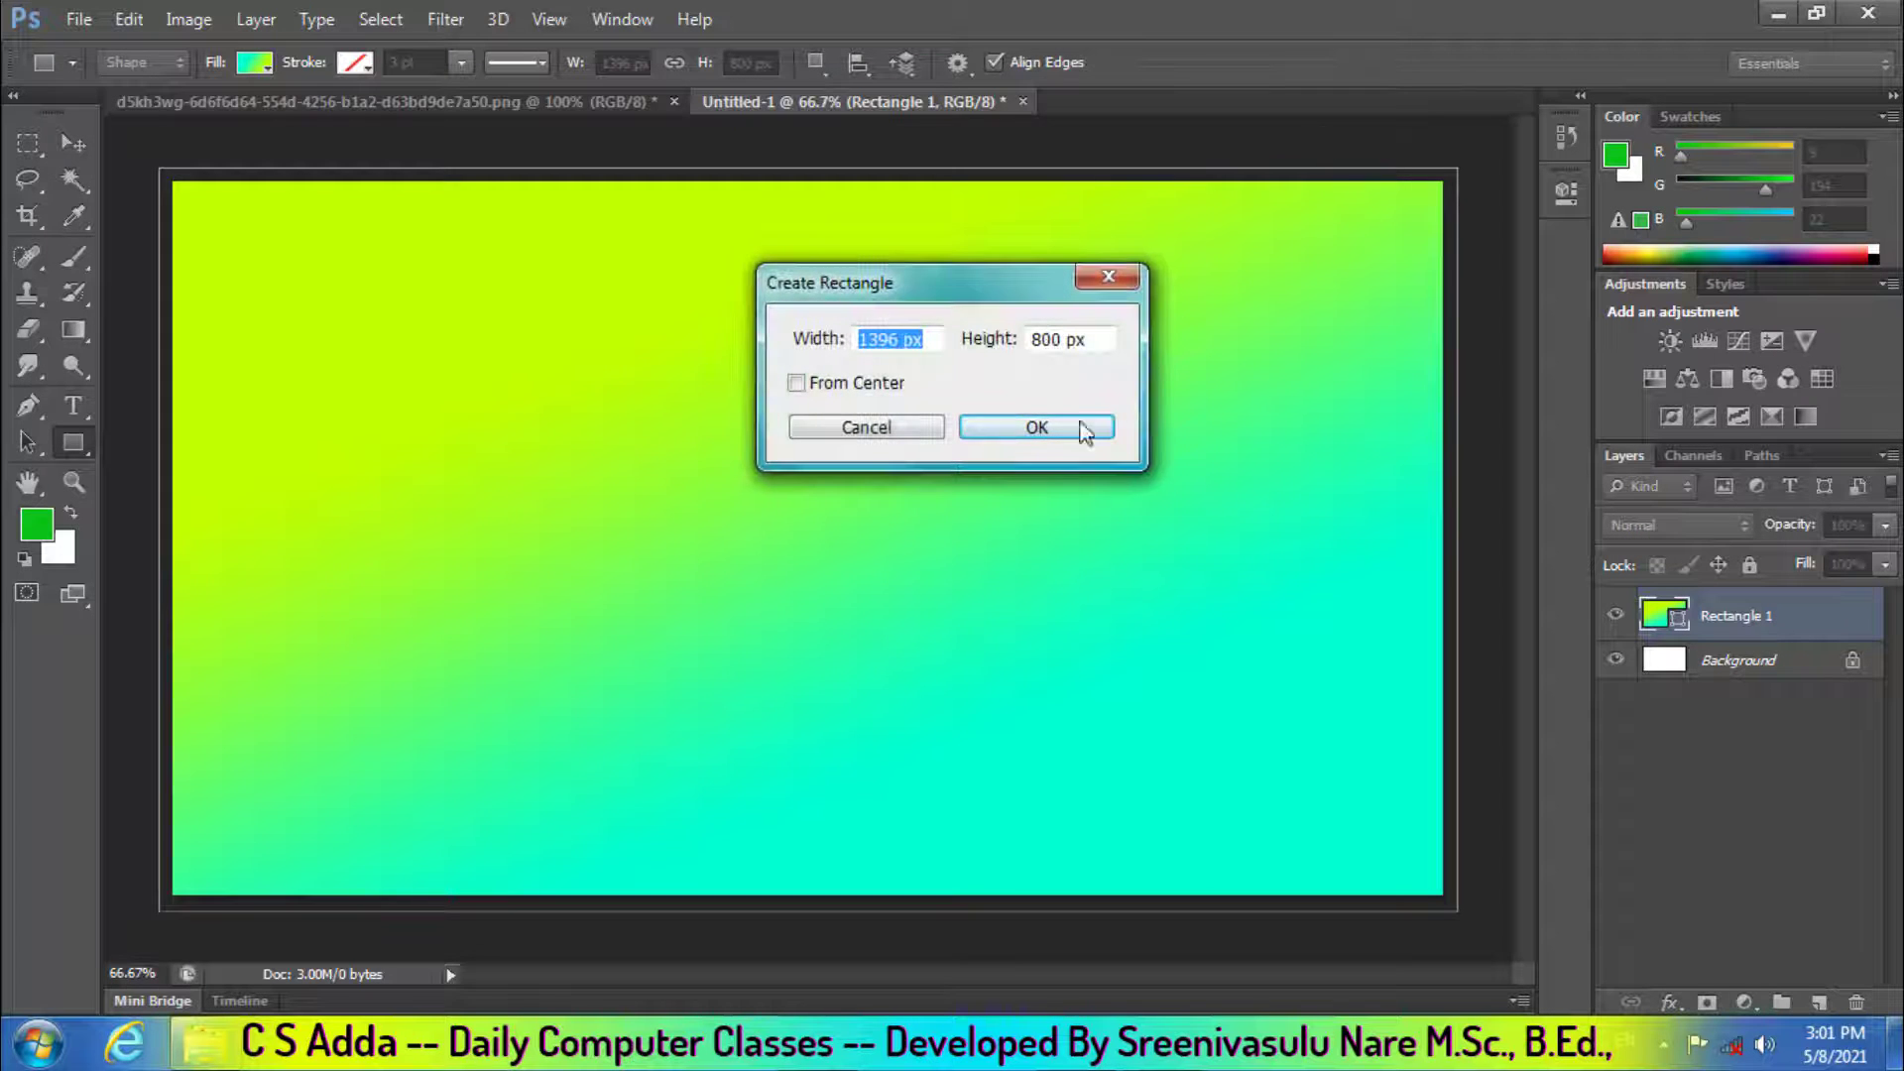
pyautogui.click(855, 427)
# Copy the black ink splash from the PNG document into the Untitled-1 gradient document with the Move tool
pyautogui.click(62, 144)
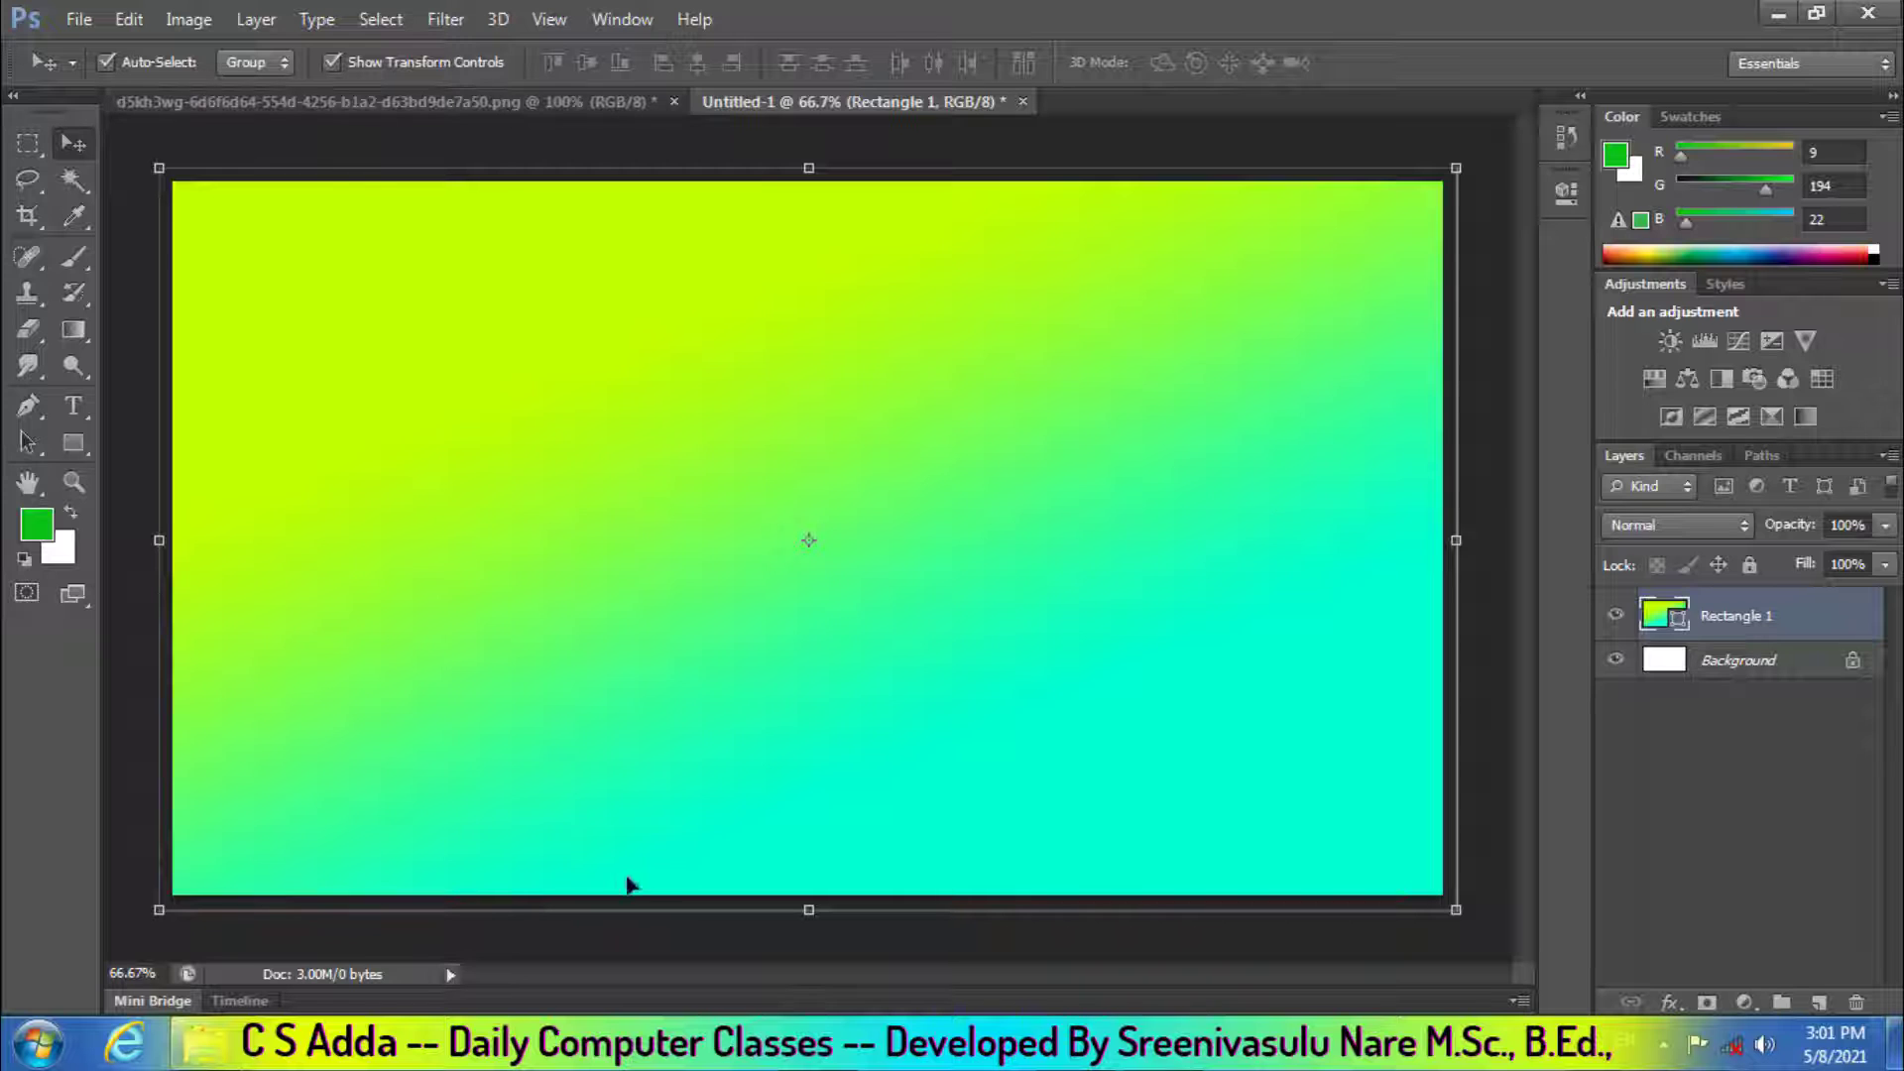
pyautogui.click(658, 954)
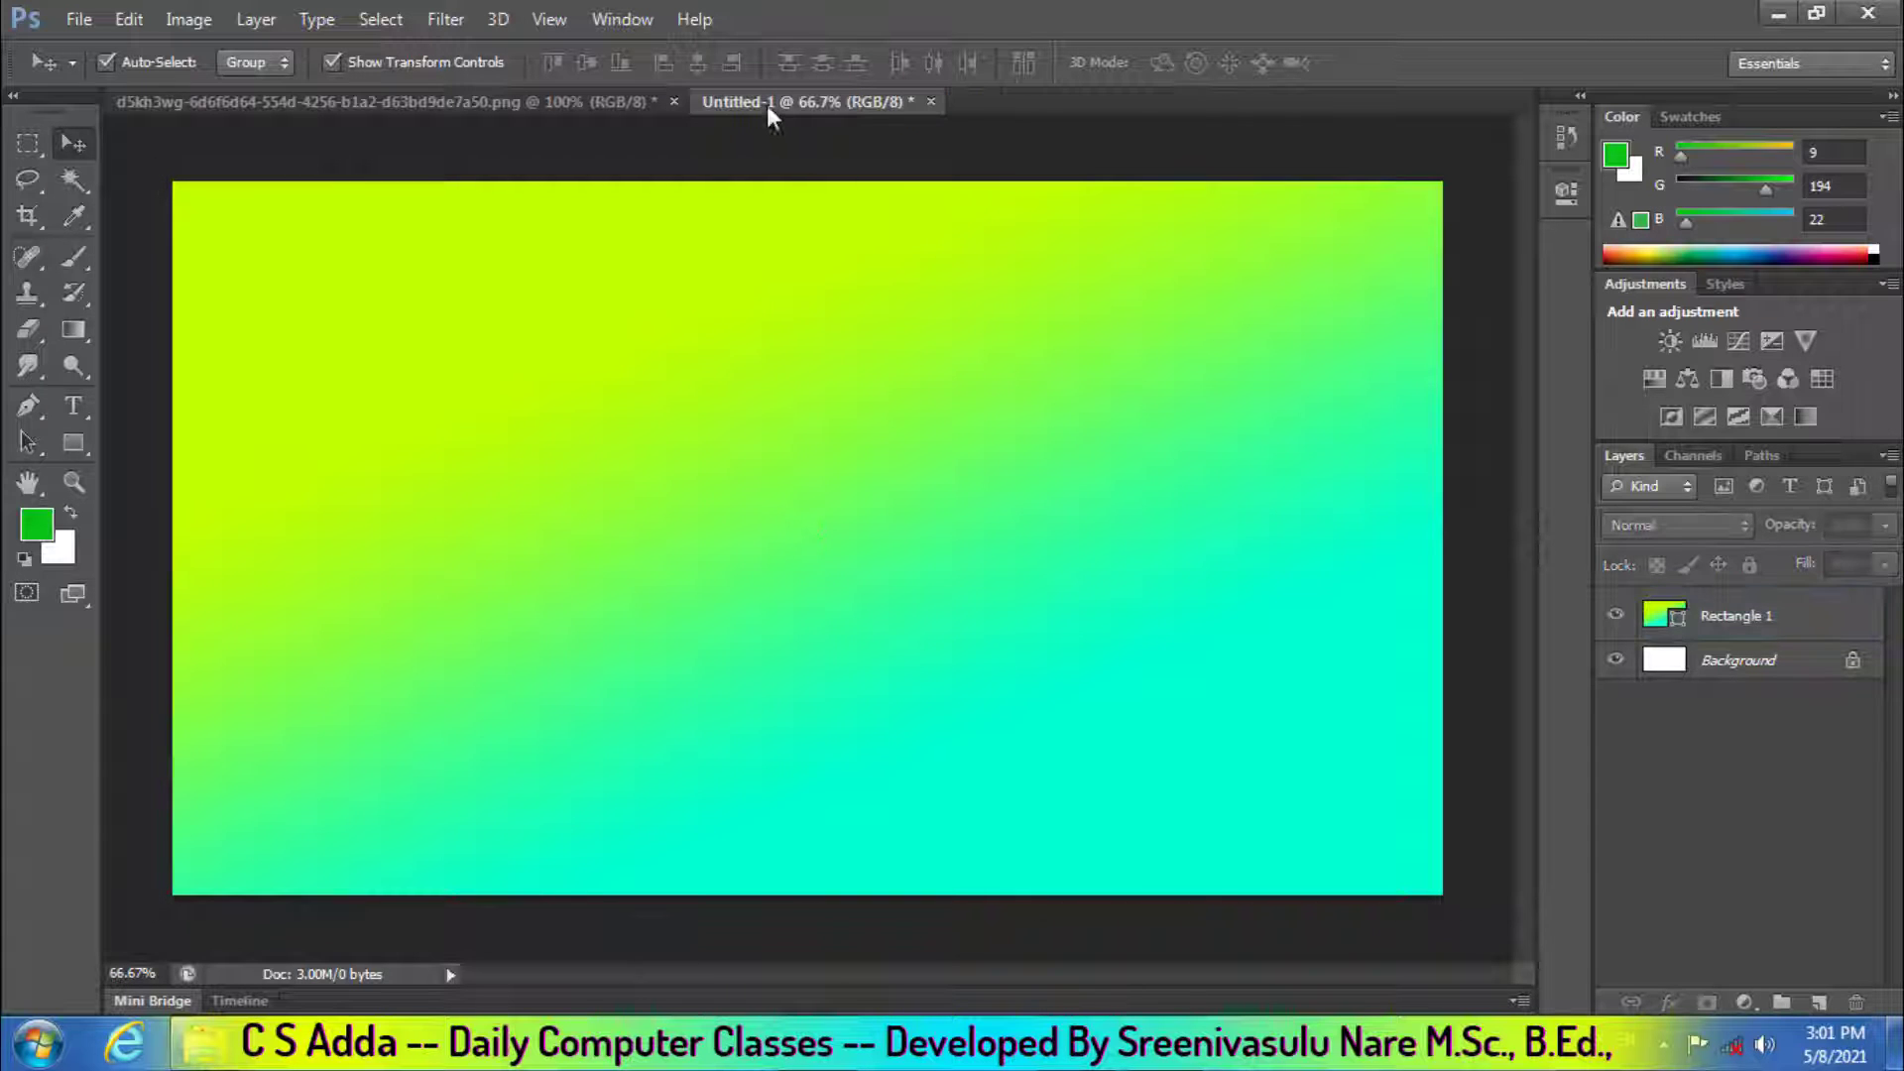
pyautogui.click(634, 99)
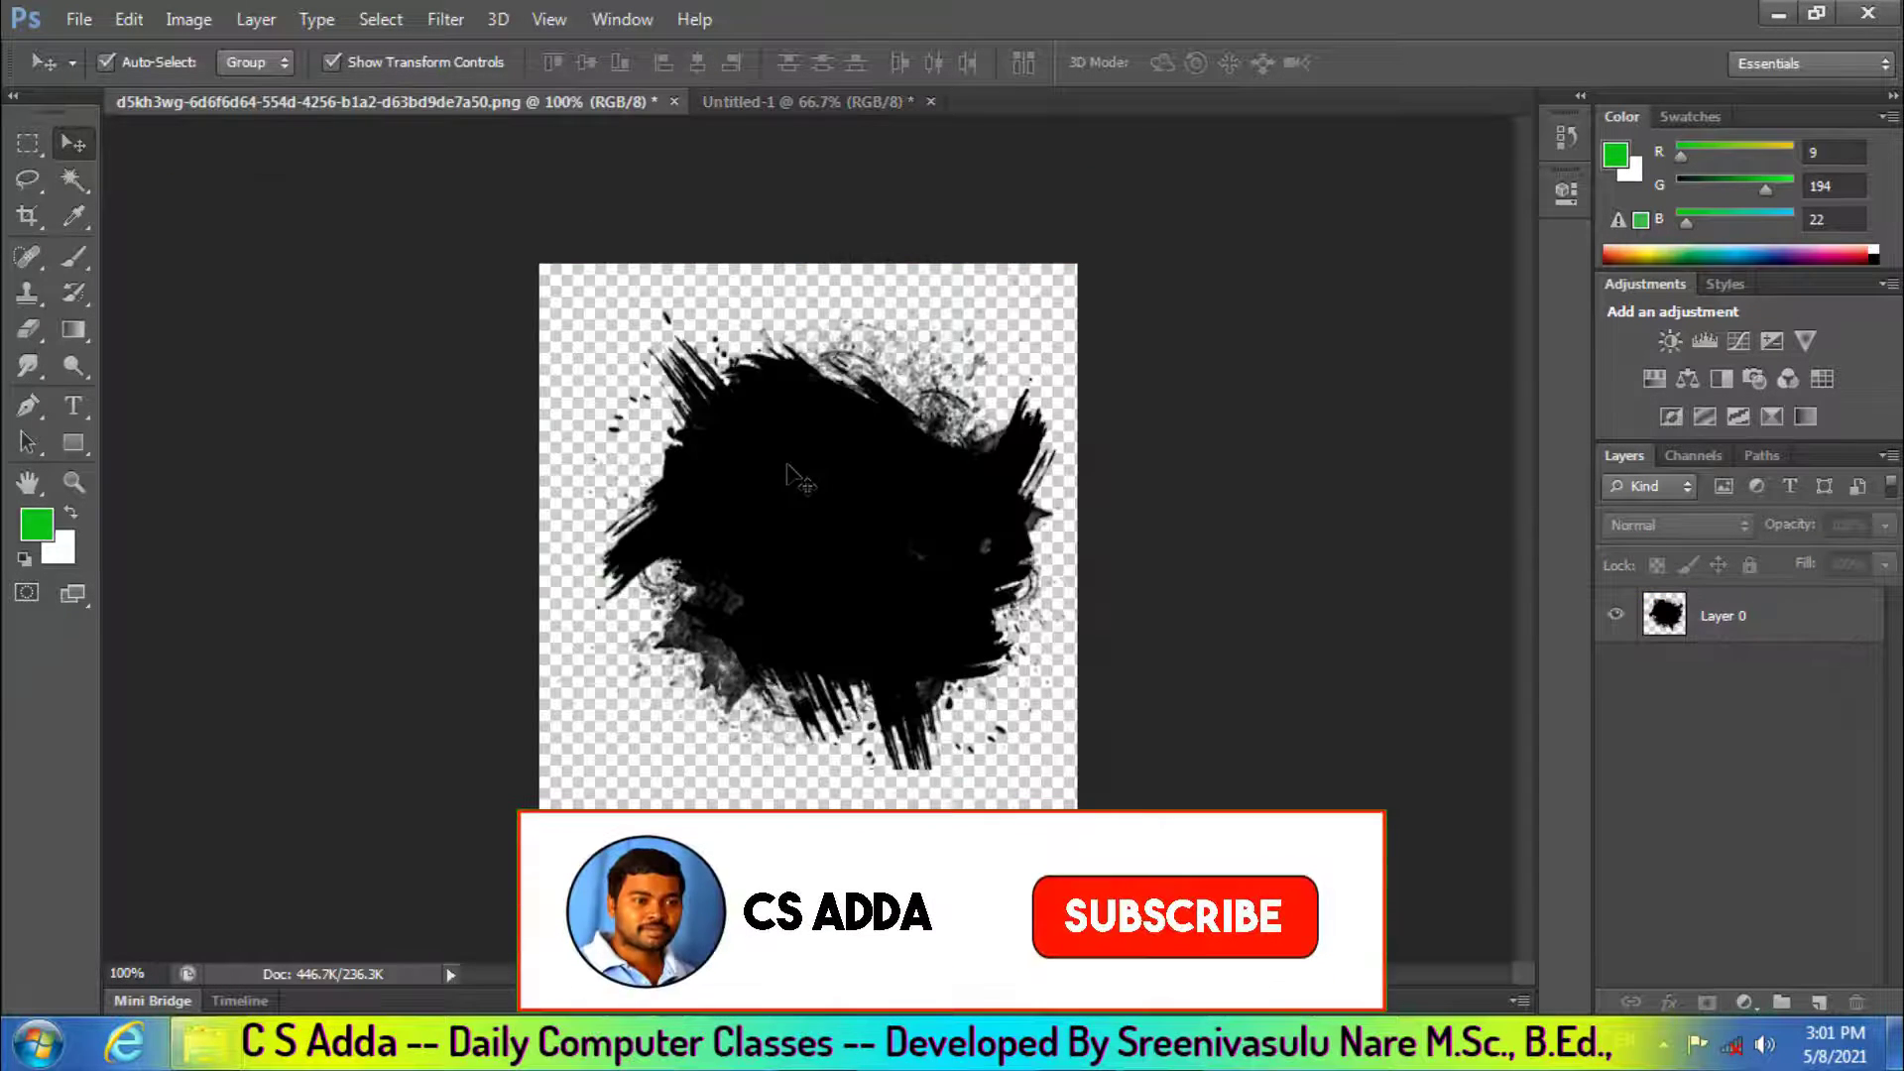
pyautogui.moveTo(726, 317); pyautogui.dragTo(1008, 501)
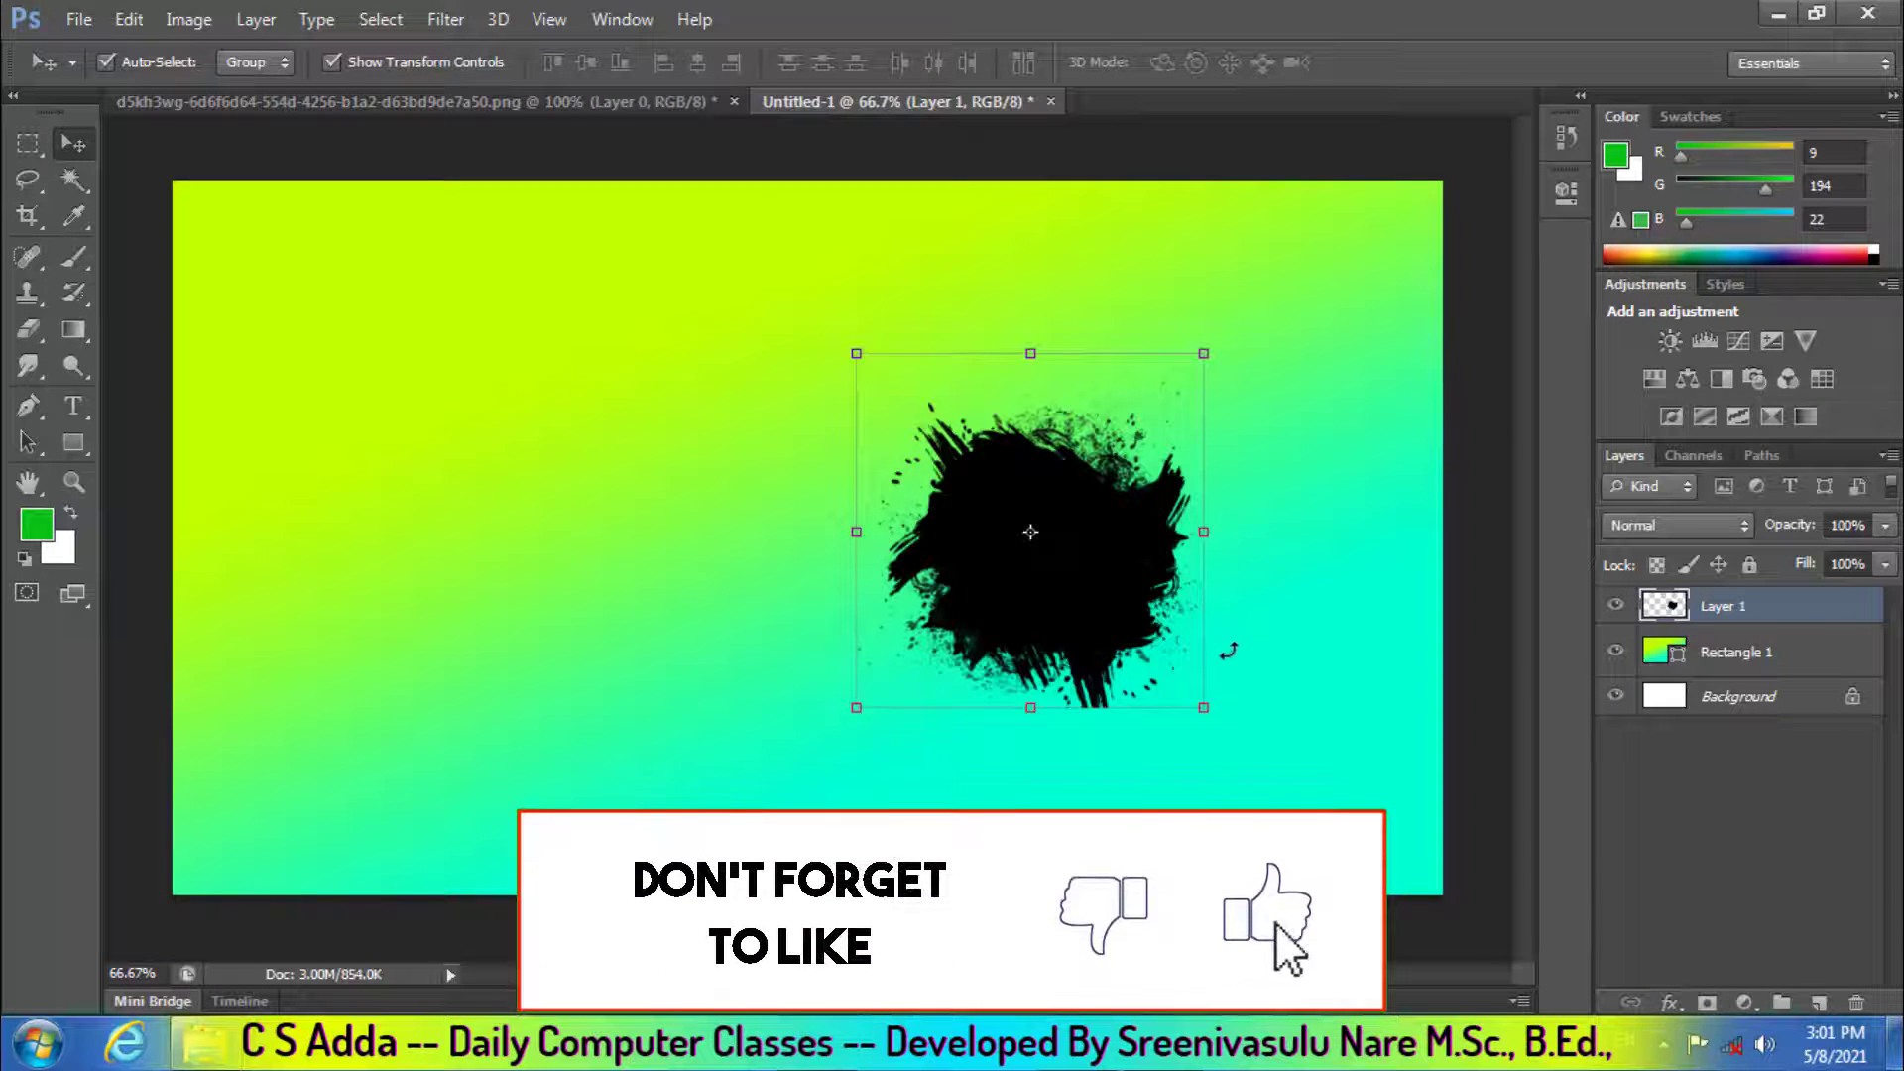
# Enlarge the ink splash proportionally to about 217% and place it right of centre on the canvas
pyautogui.click(1203, 708)
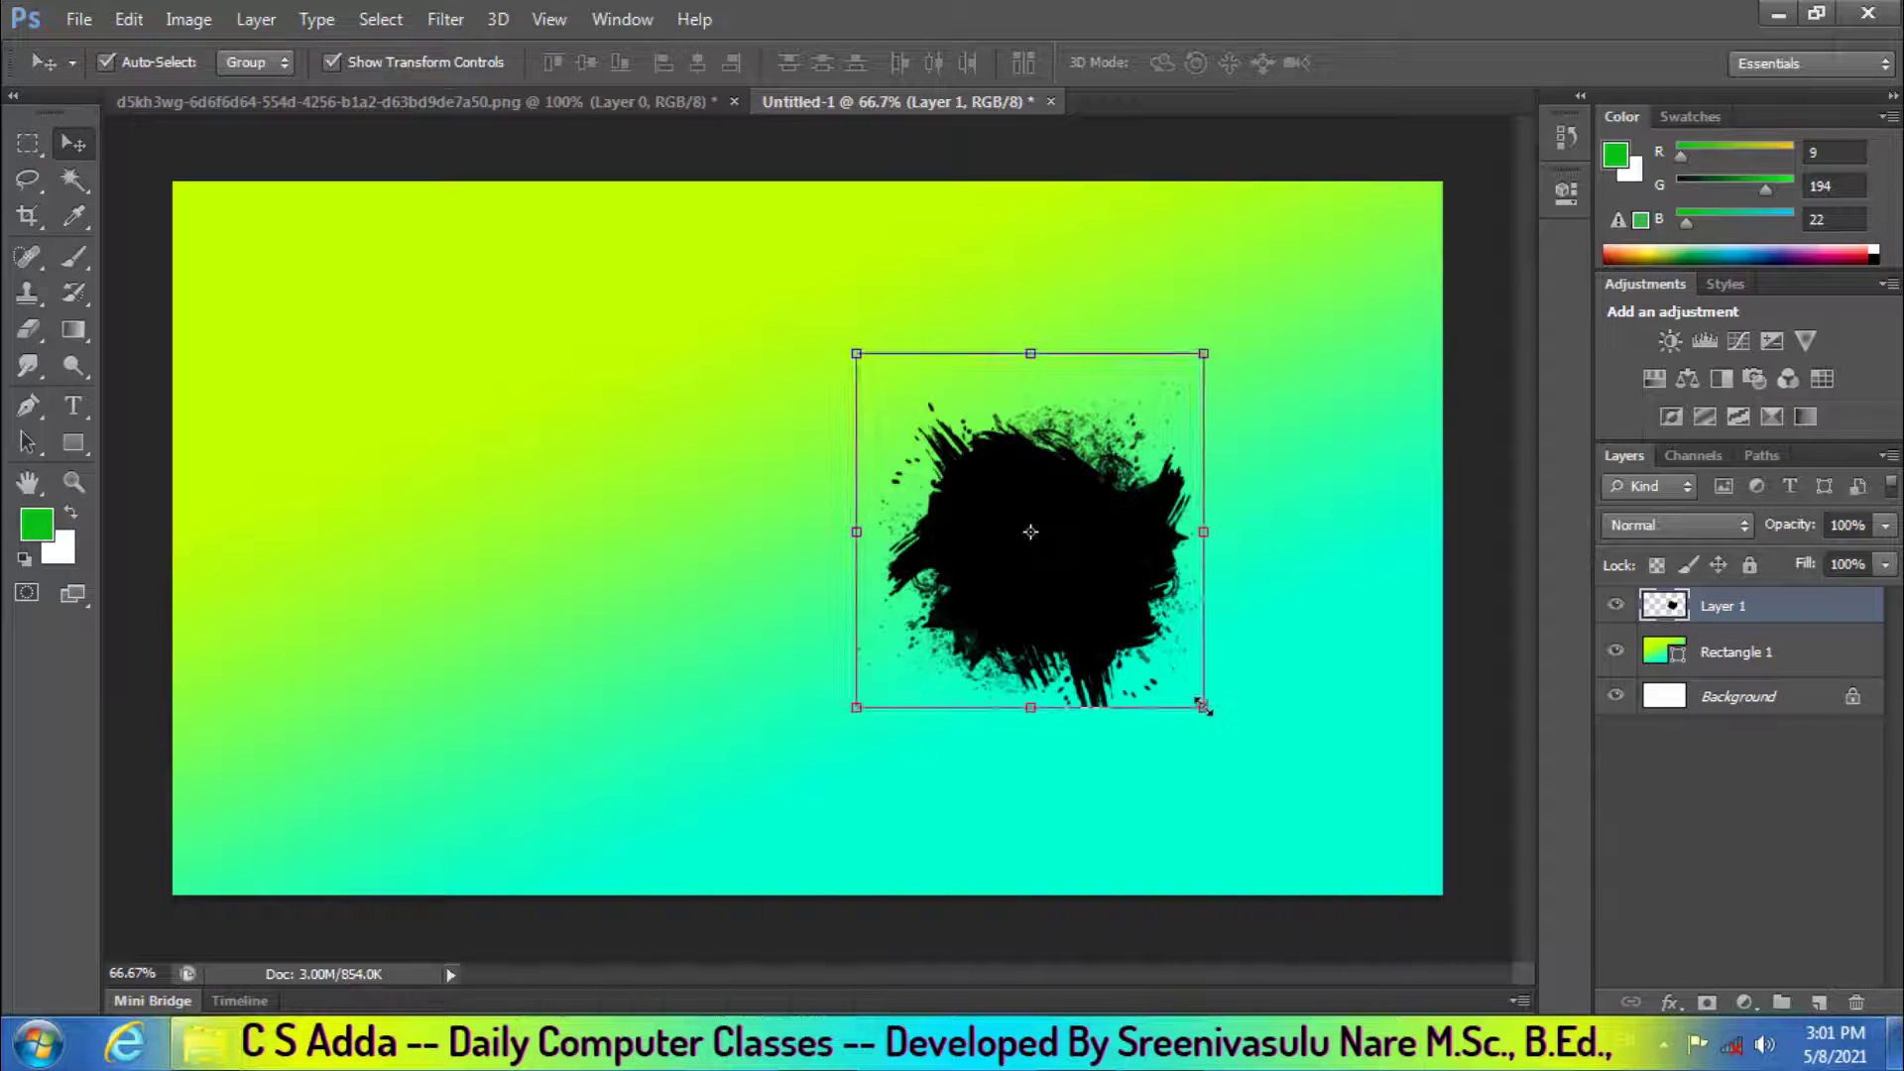
pyautogui.moveTo(1203, 708); pyautogui.dragTo(1428, 843)
pyautogui.moveTo(1190, 620); pyautogui.dragTo(1127, 608)
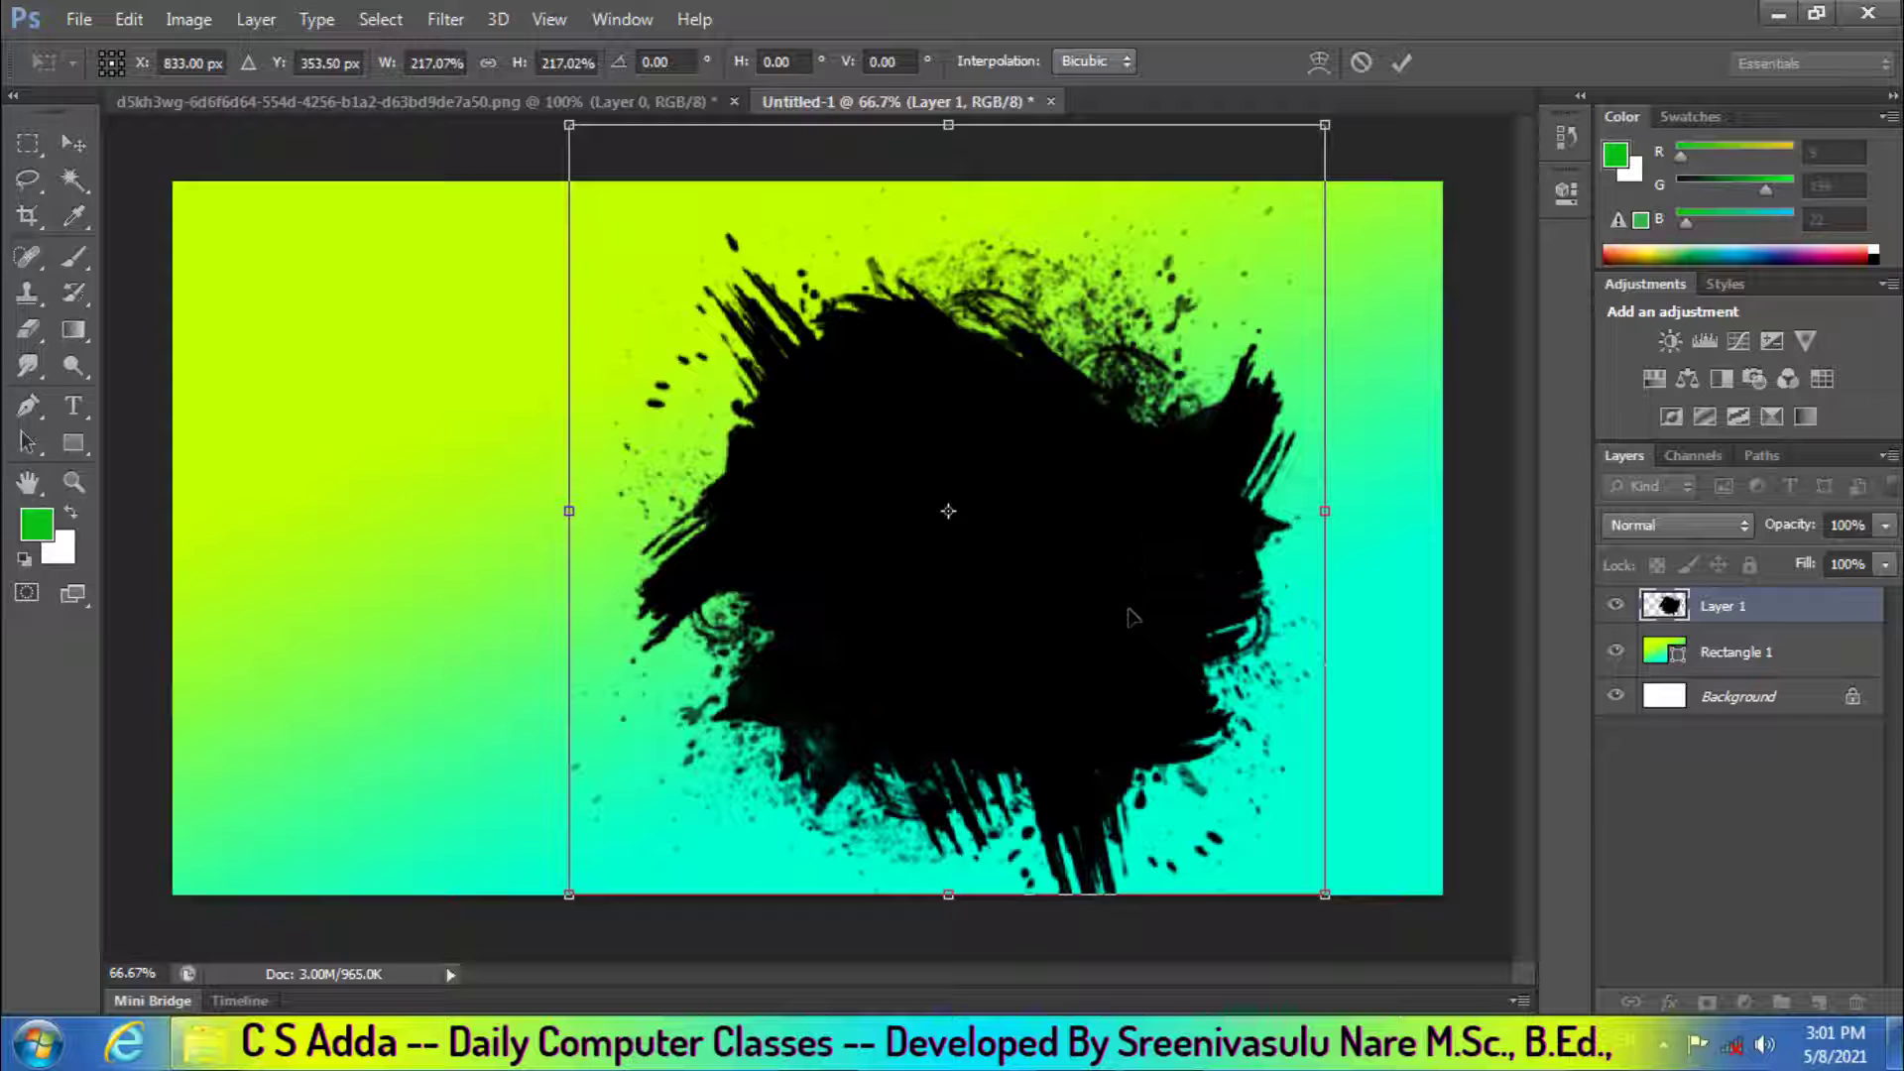
pyautogui.press('Return')
pyautogui.click(260, 372)
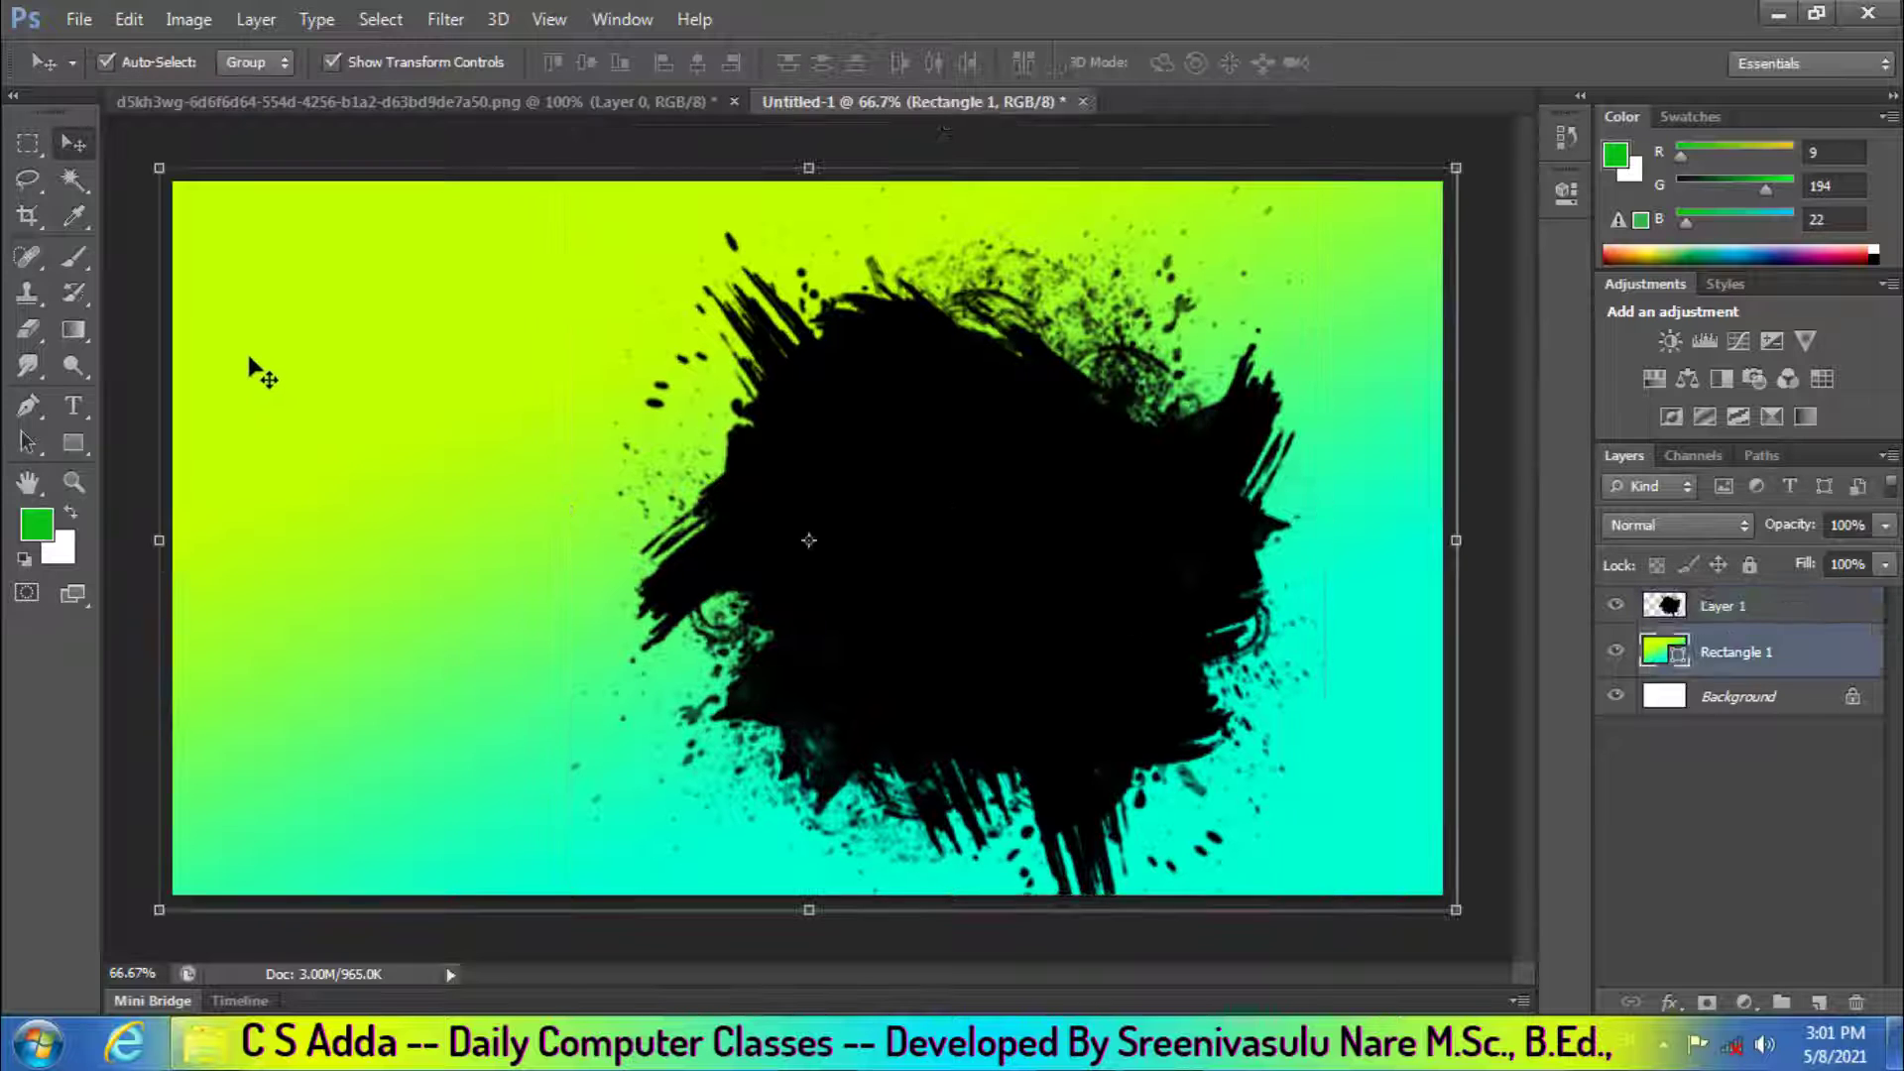
pyautogui.click(1147, 572)
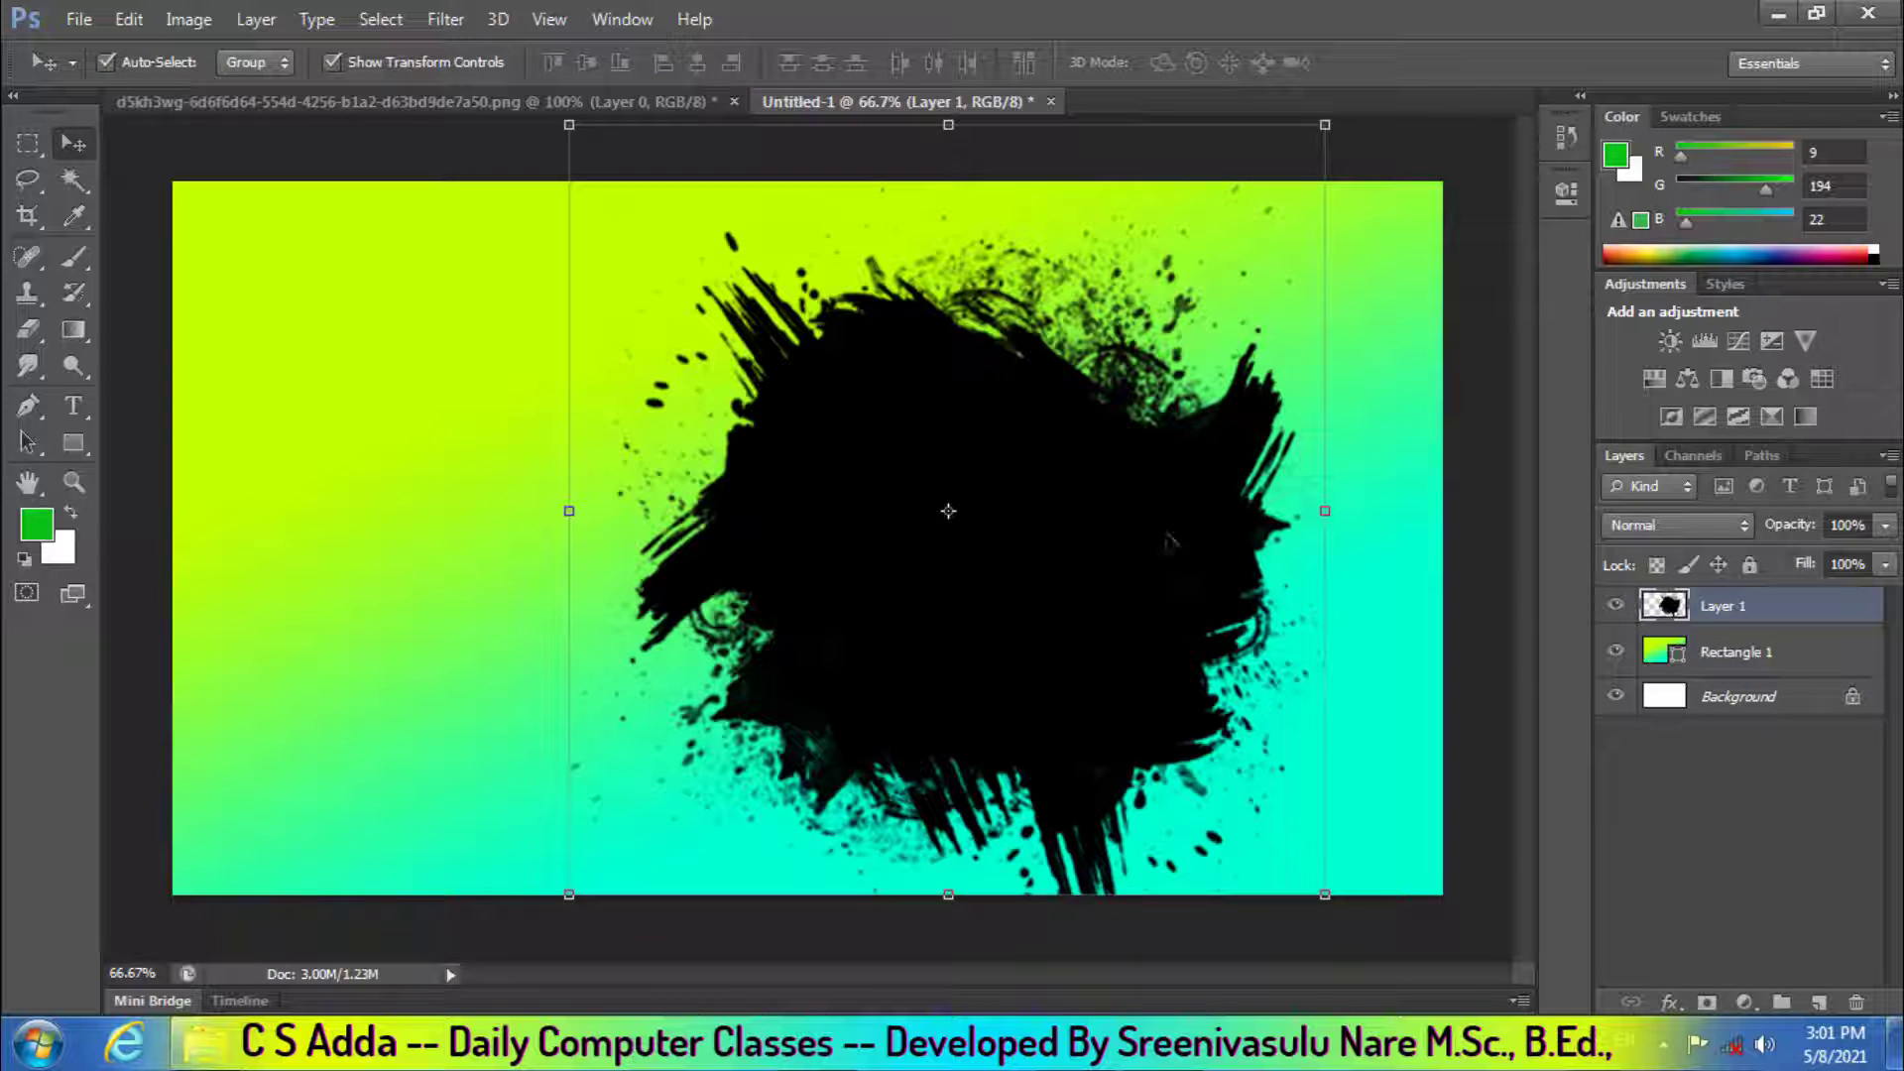
# Open the Hari Wall image from the Wallpapers folder as a new document in Photoshop
pyautogui.moveTo(220, 1059)
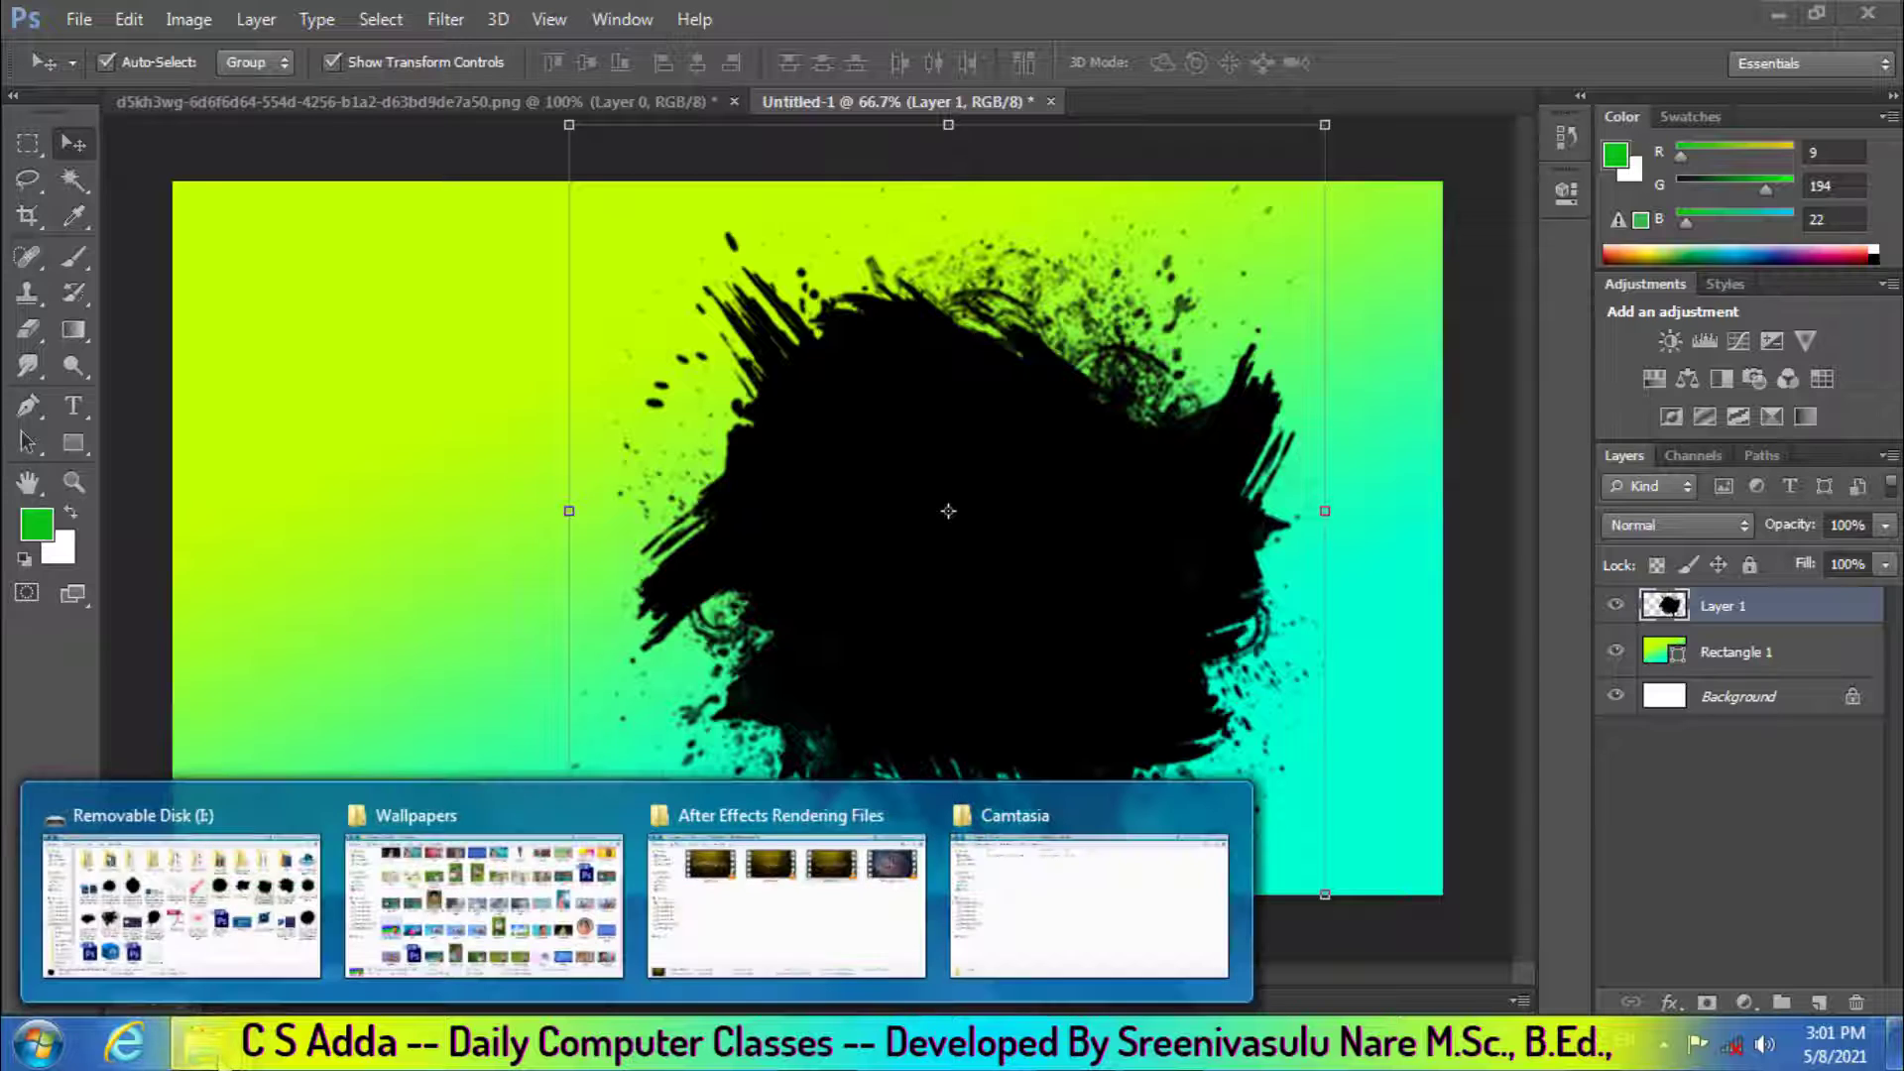
pyautogui.click(387, 932)
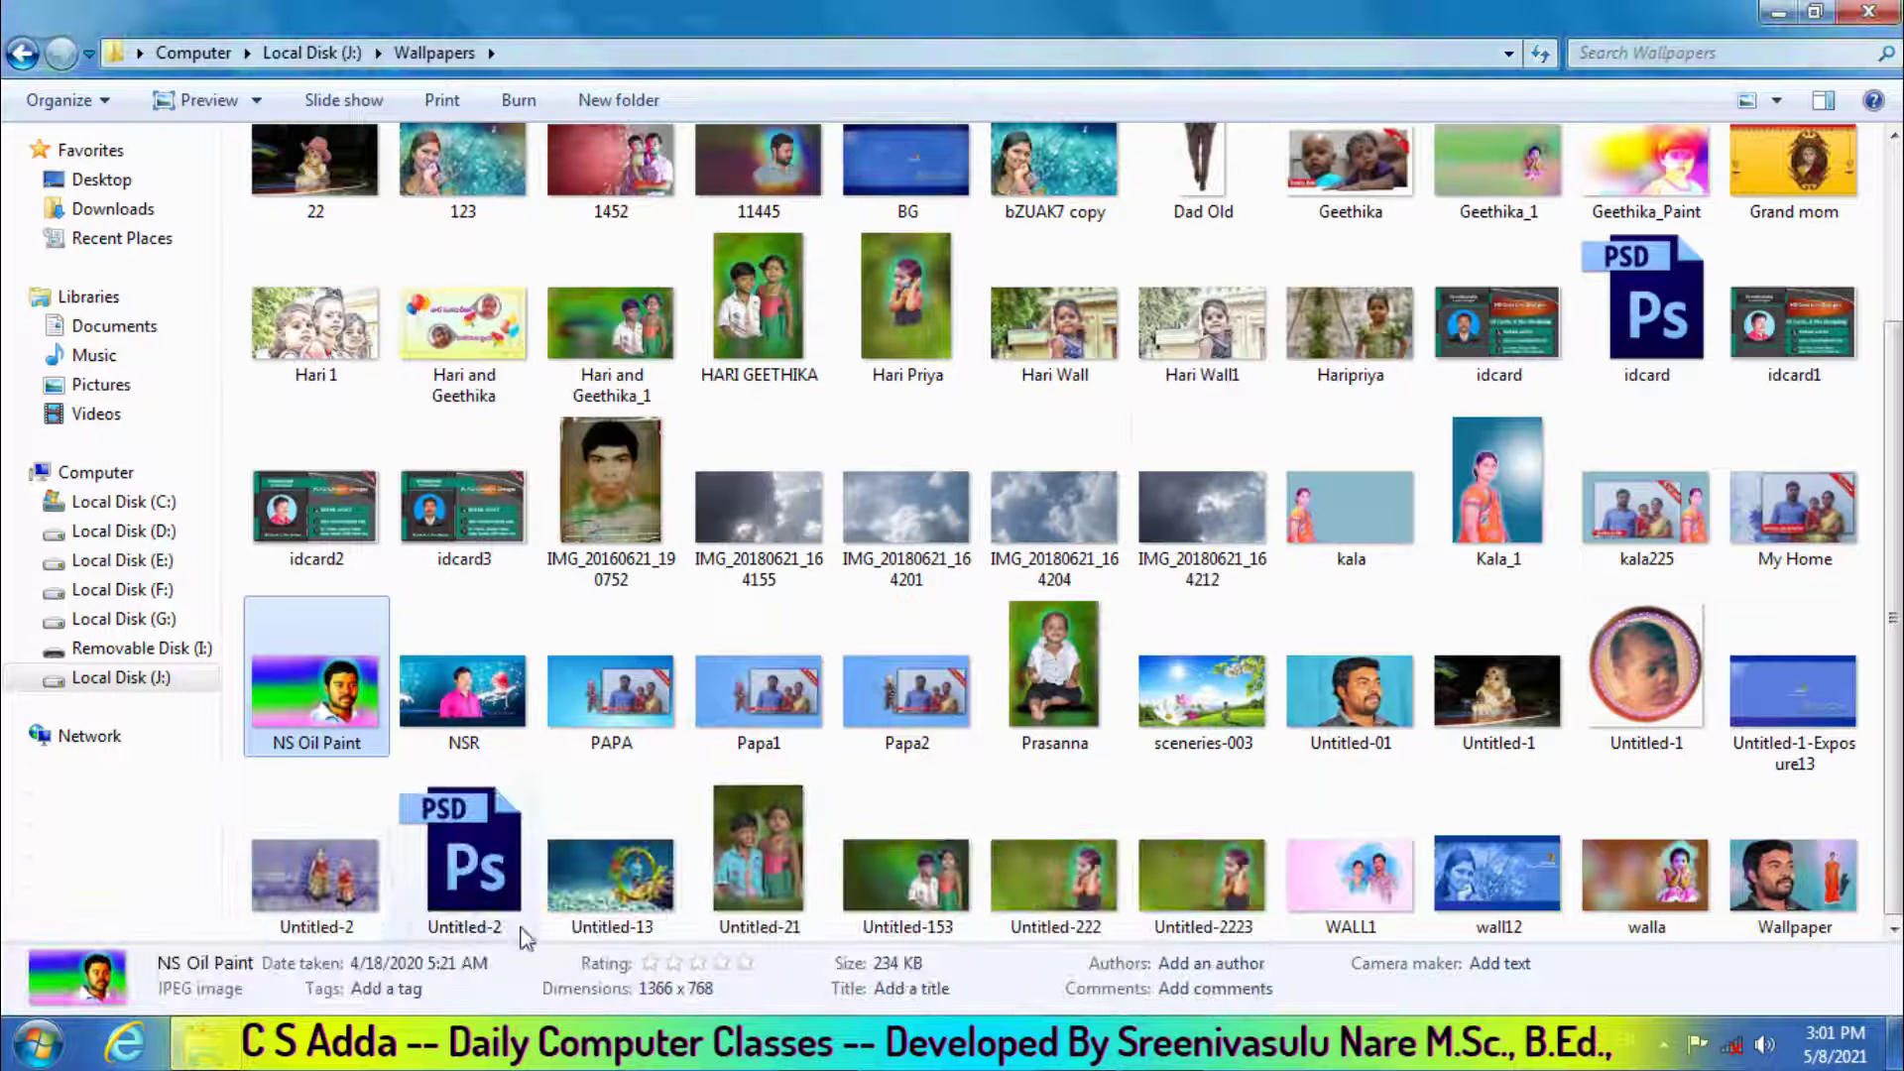
pyautogui.click(964, 907)
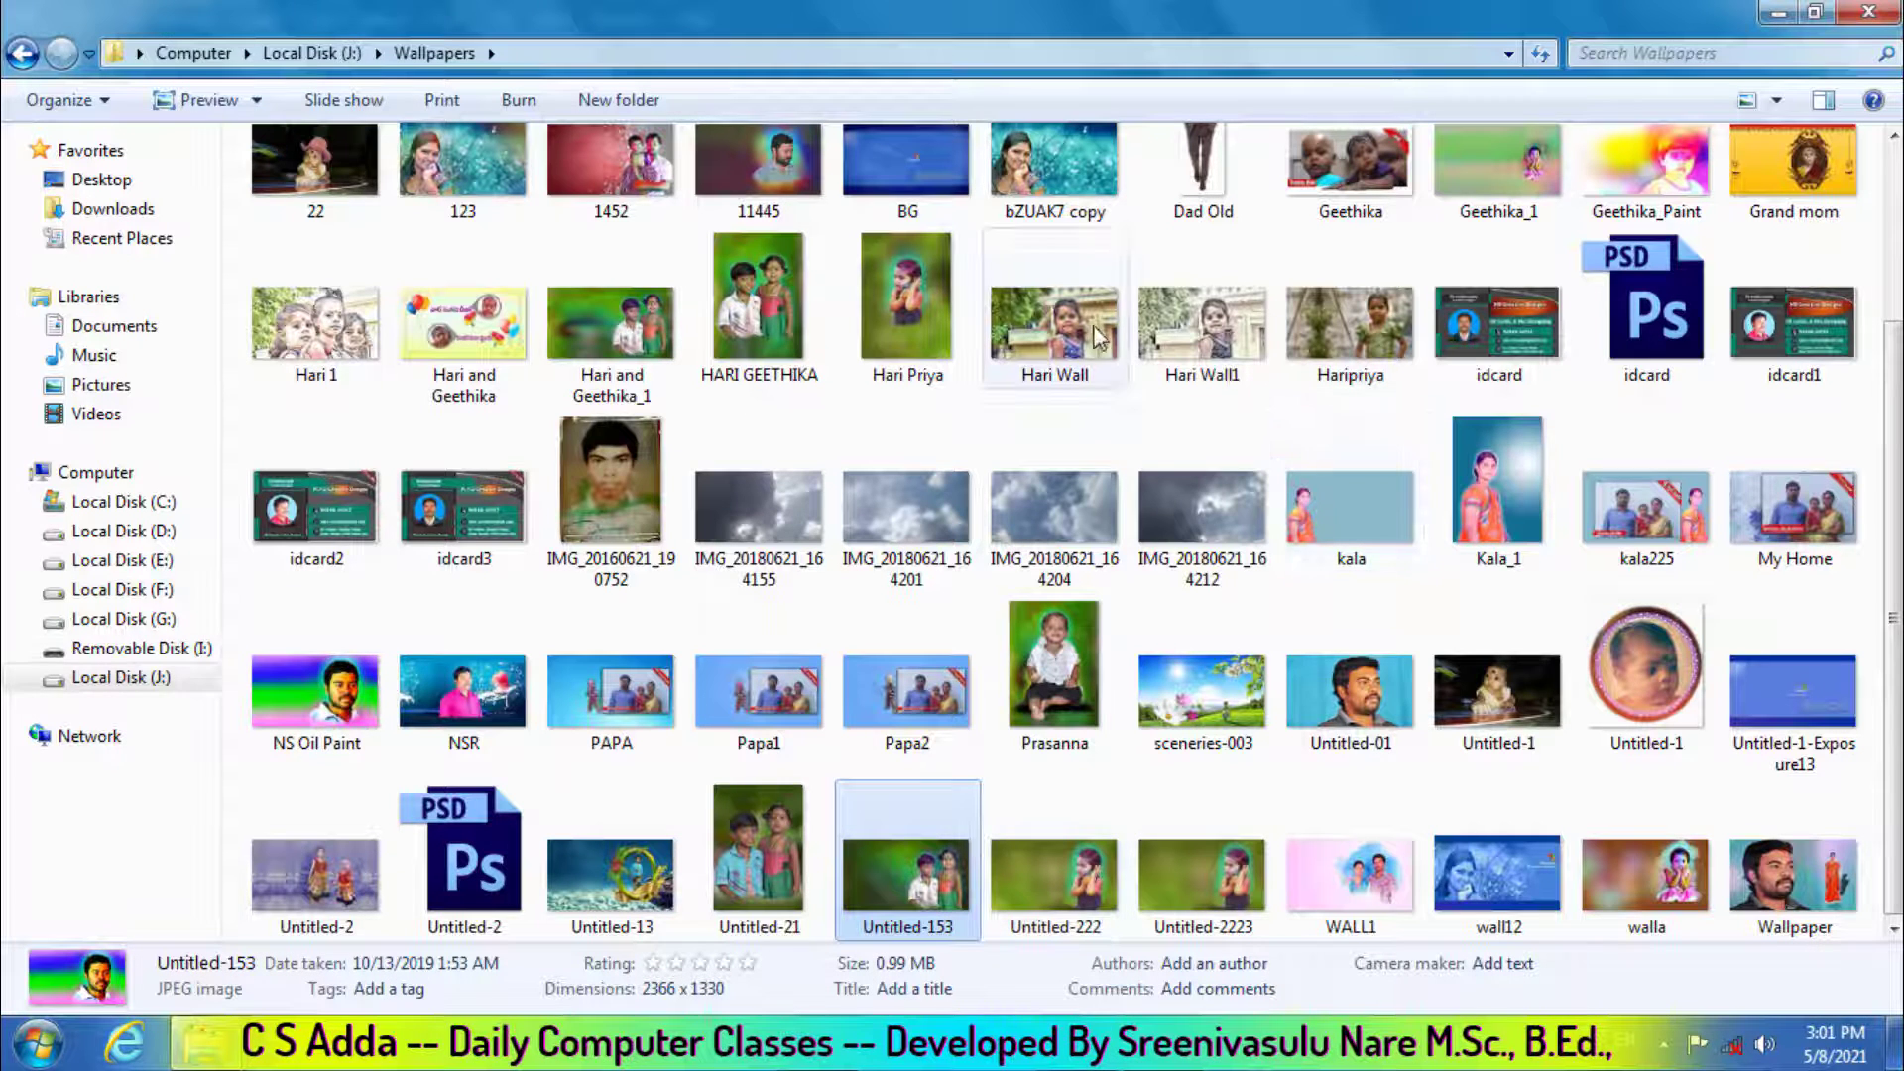
pyautogui.moveTo(1079, 319); pyautogui.dragTo(1235, 91)
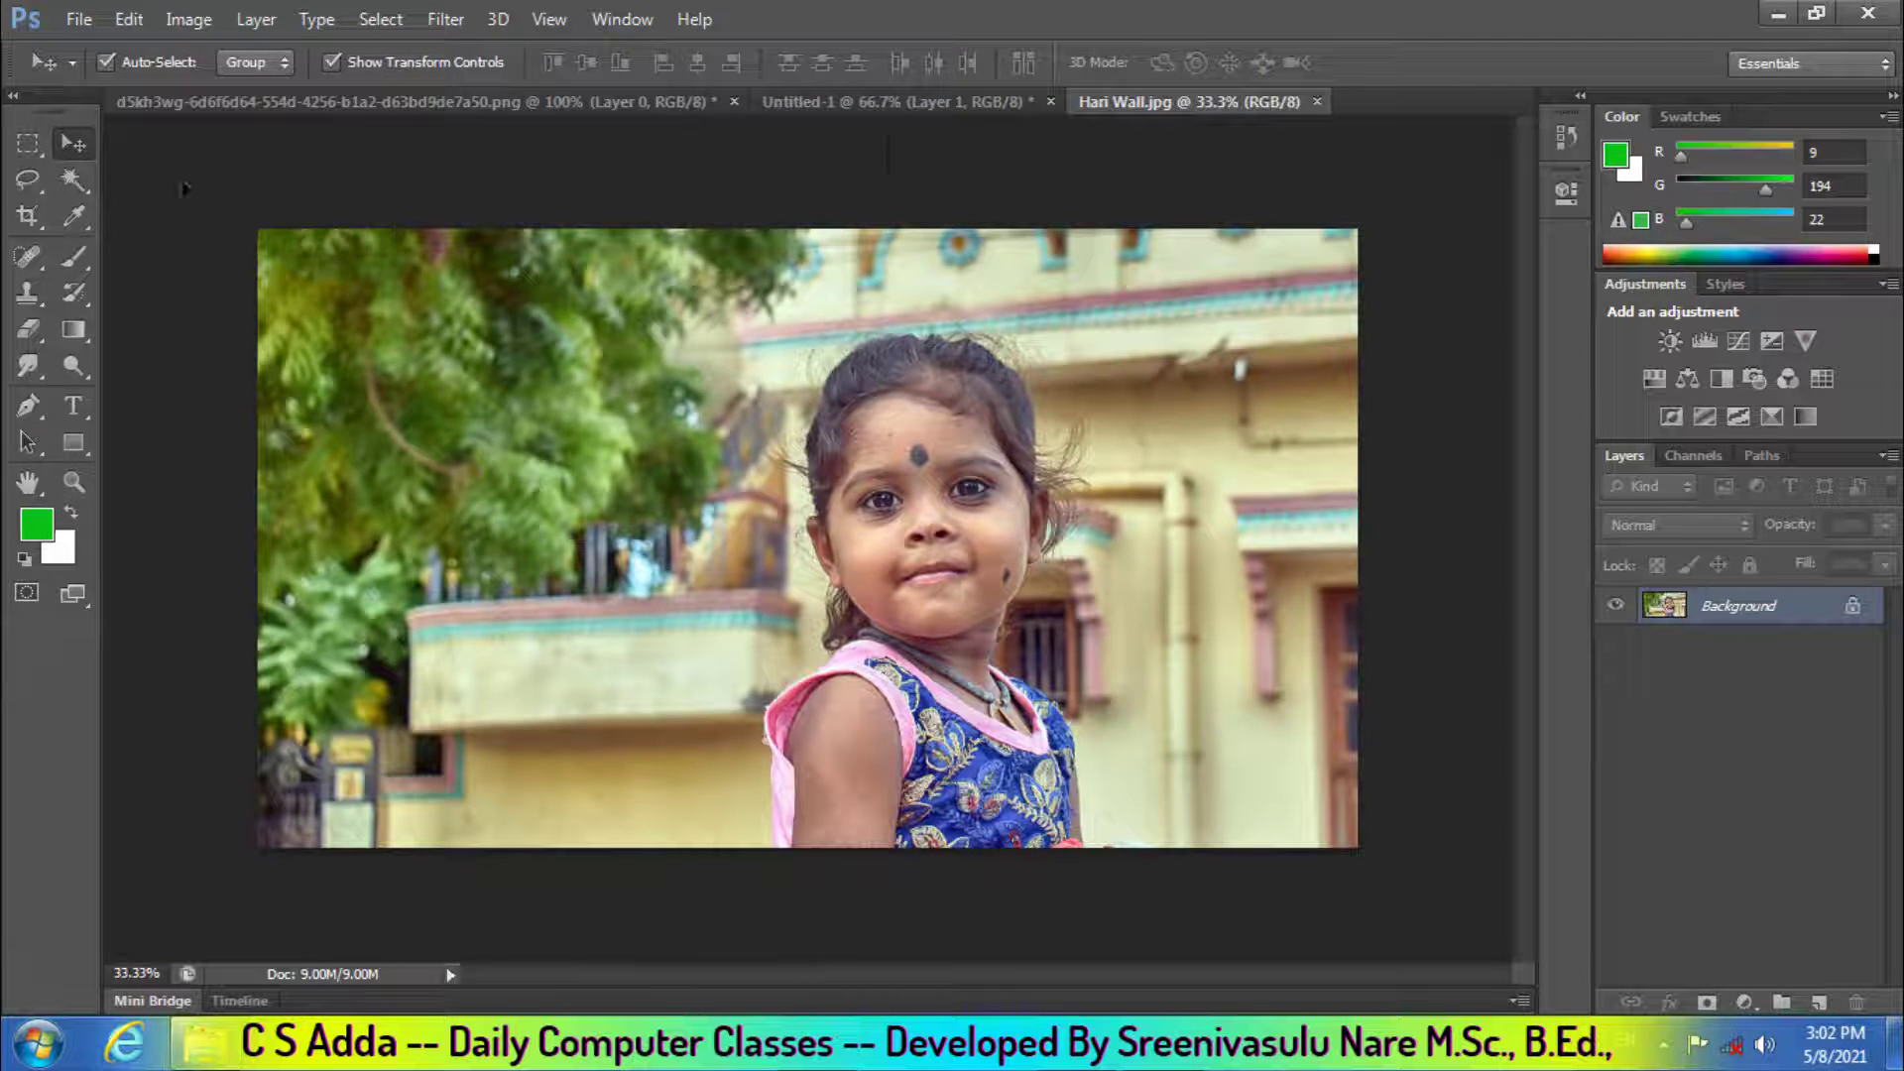
# Copy the Hari Wall photo into Untitled-1 as a layer above the ink splash
pyautogui.click(887, 107)
pyautogui.moveTo(888, 111); pyautogui.dragTo(803, 374)
pyautogui.moveTo(1096, 506); pyautogui.dragTo(375, 288)
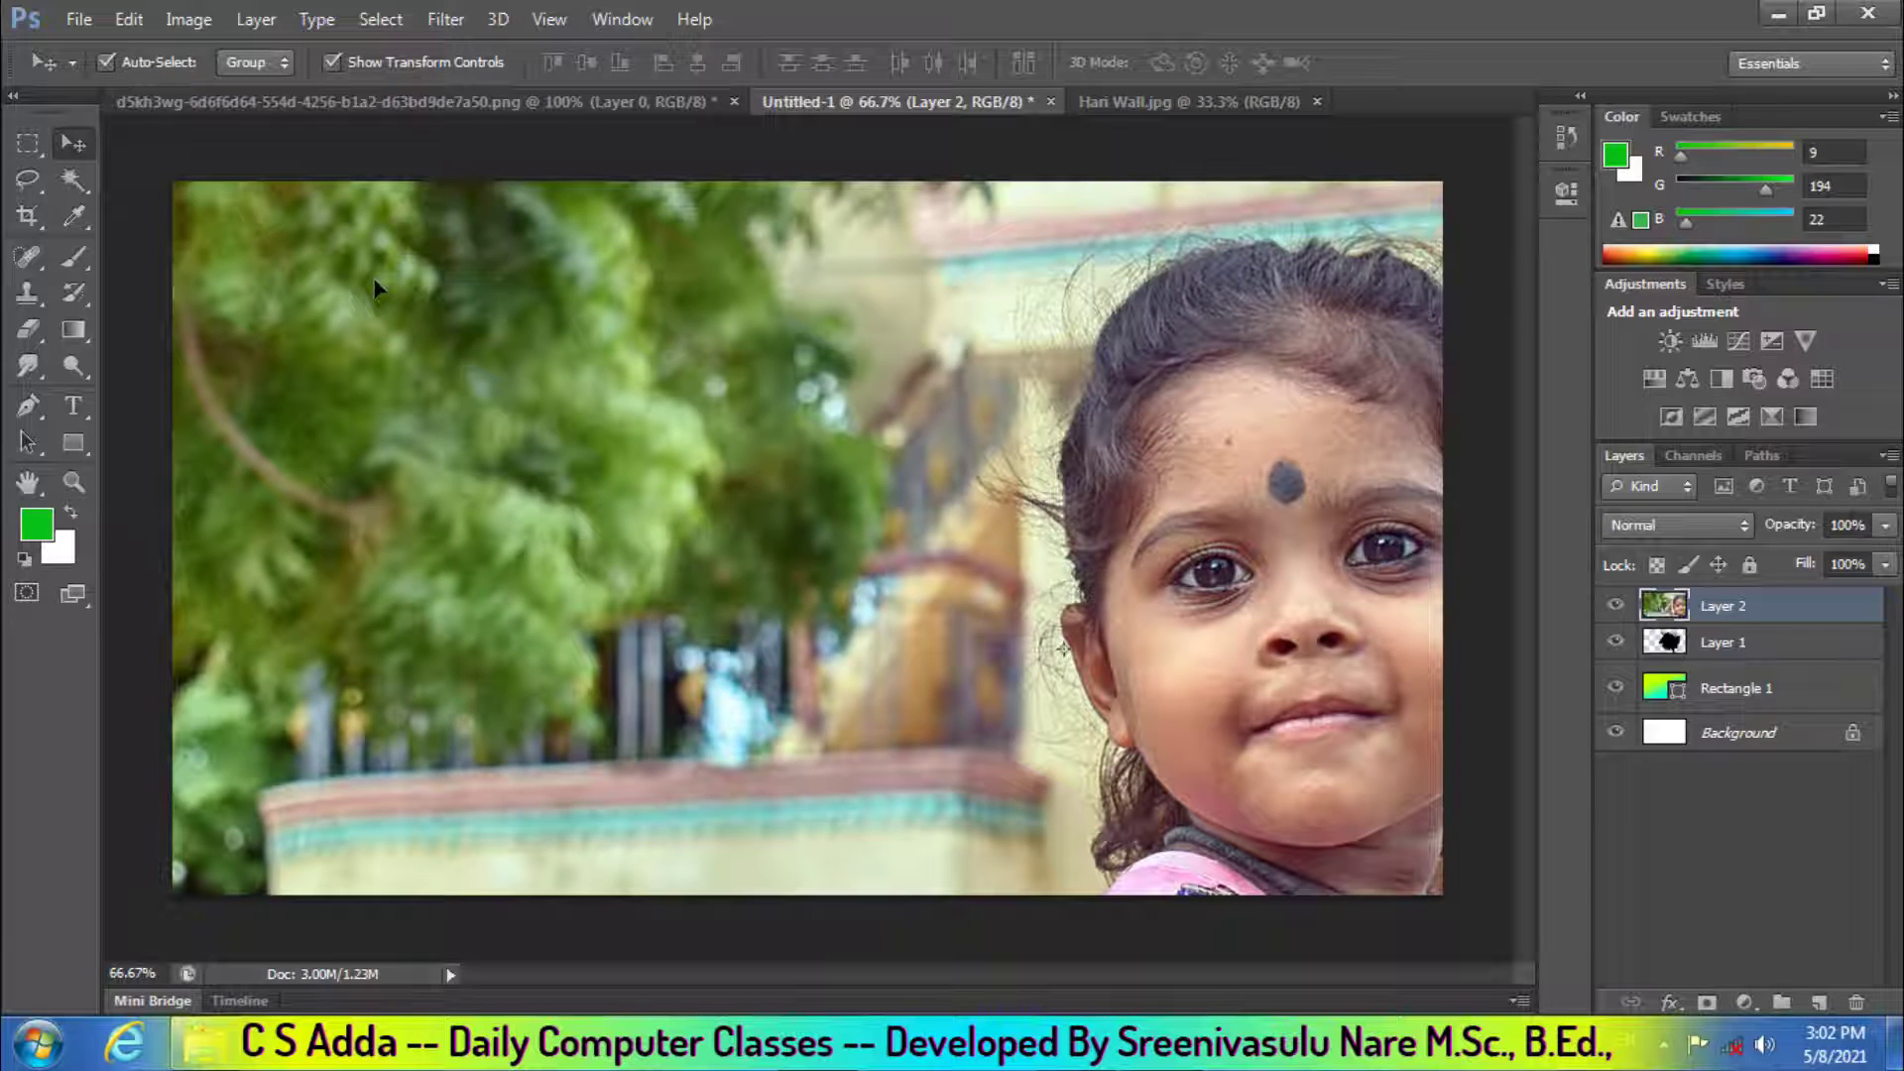
# Scale the photo layer down to about 74% and position the girl over the ink splash
pyautogui.hotkey('ctrl', '-')
pyautogui.hotkey('ctrl', '-')
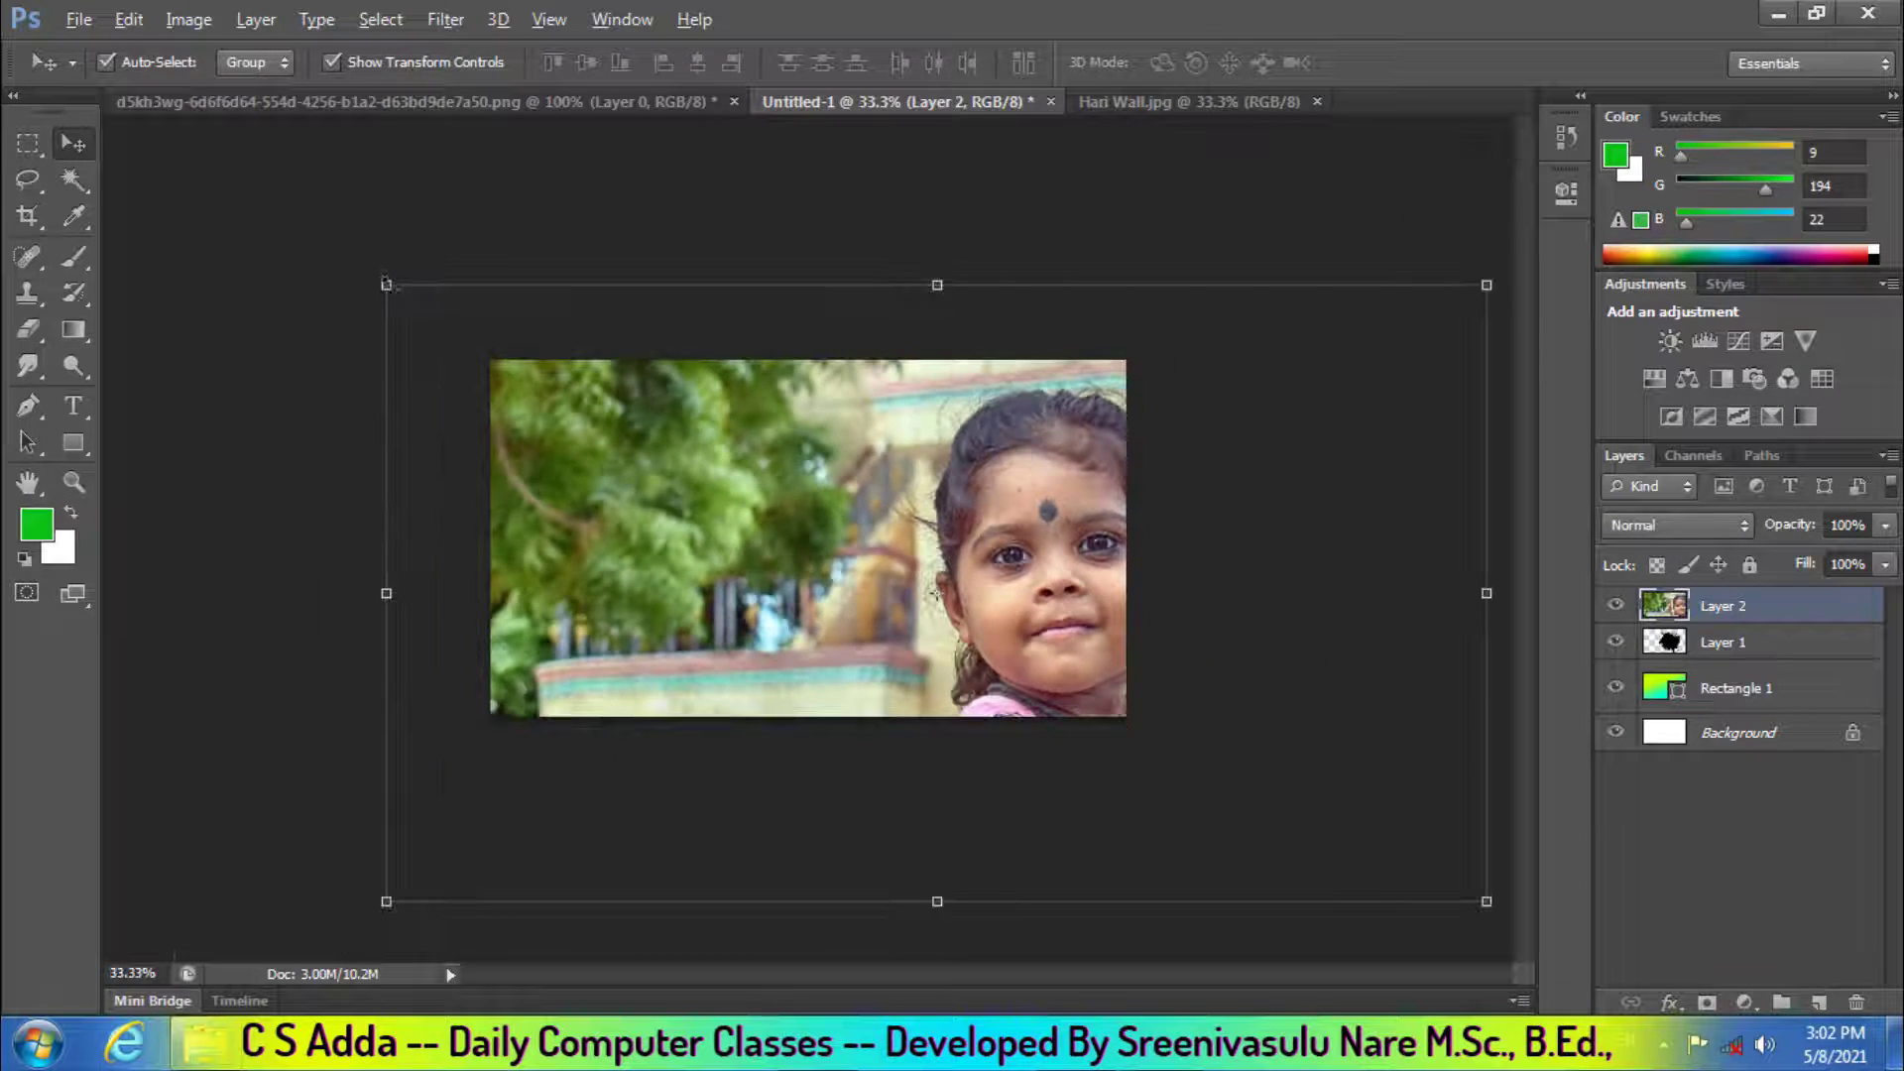
pyautogui.moveTo(386, 286); pyautogui.dragTo(511, 359)
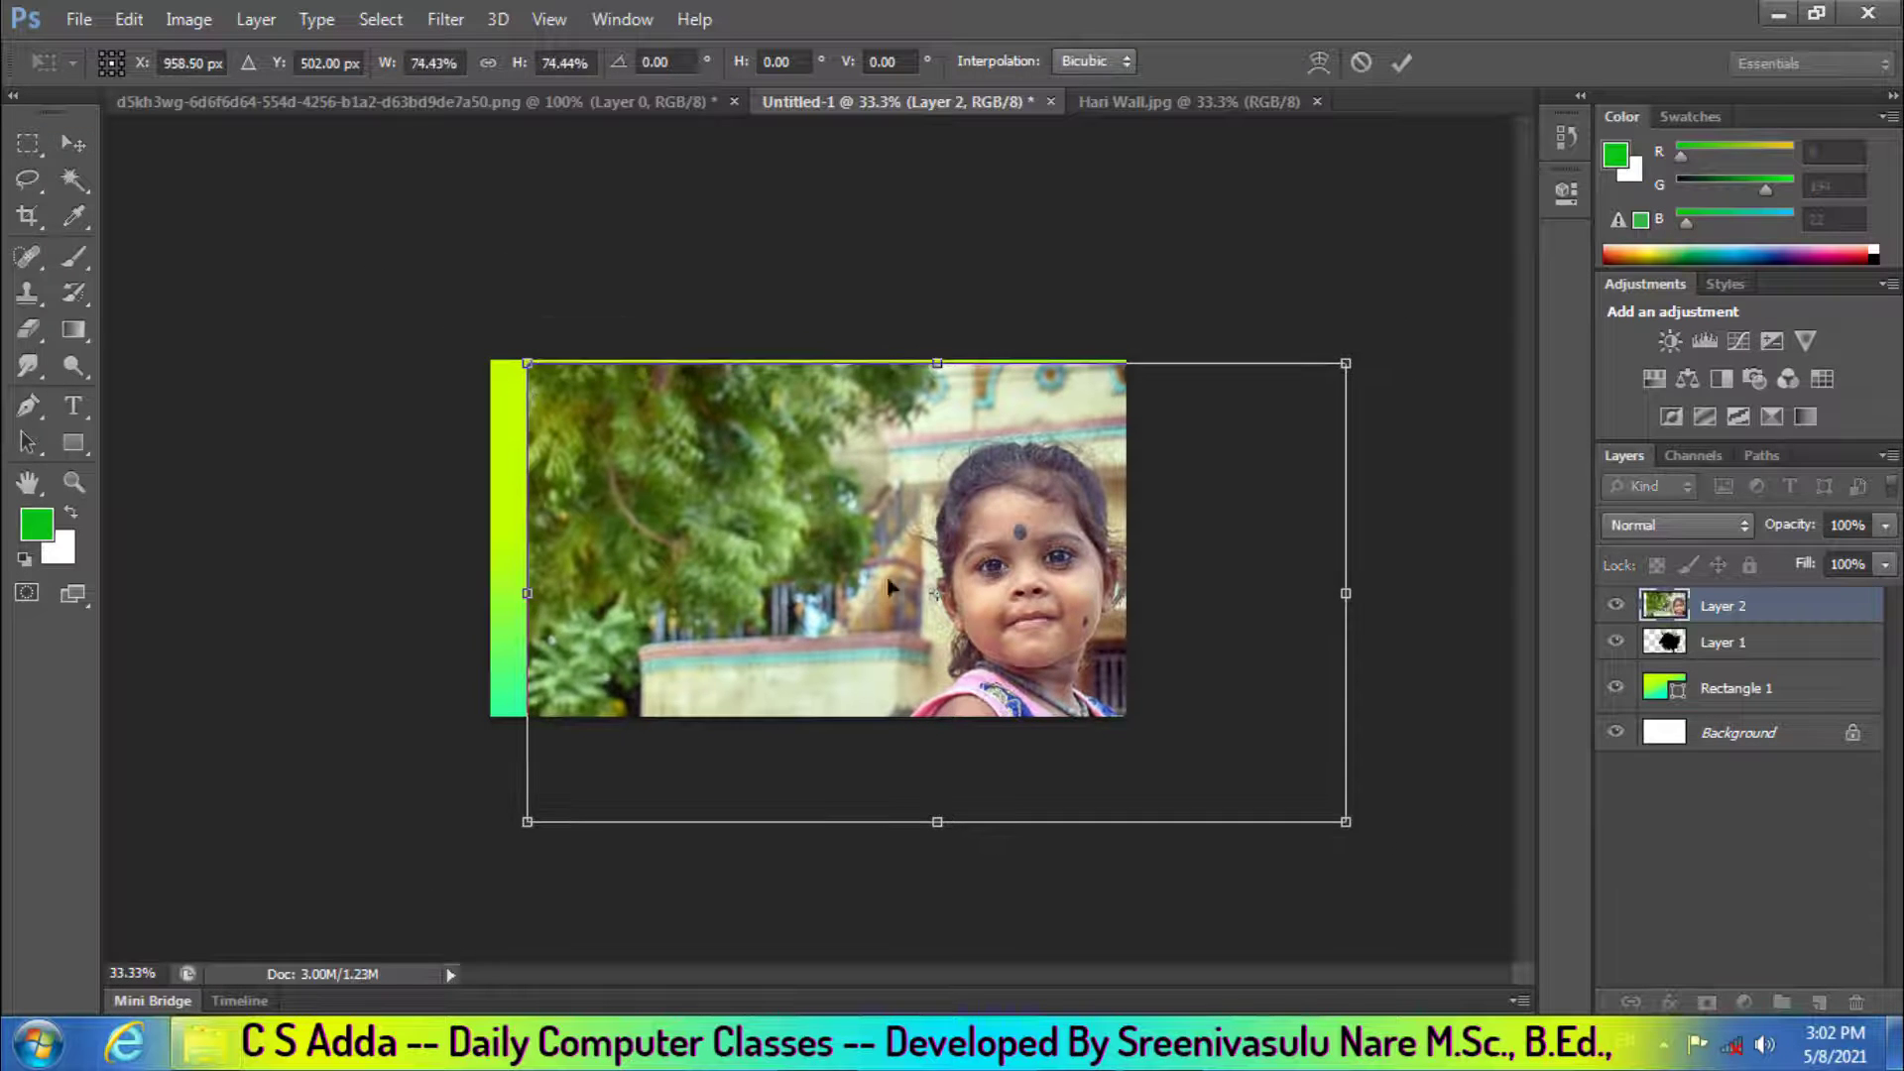
pyautogui.moveTo(1024, 583); pyautogui.dragTo(917, 526)
pyautogui.press('Return')
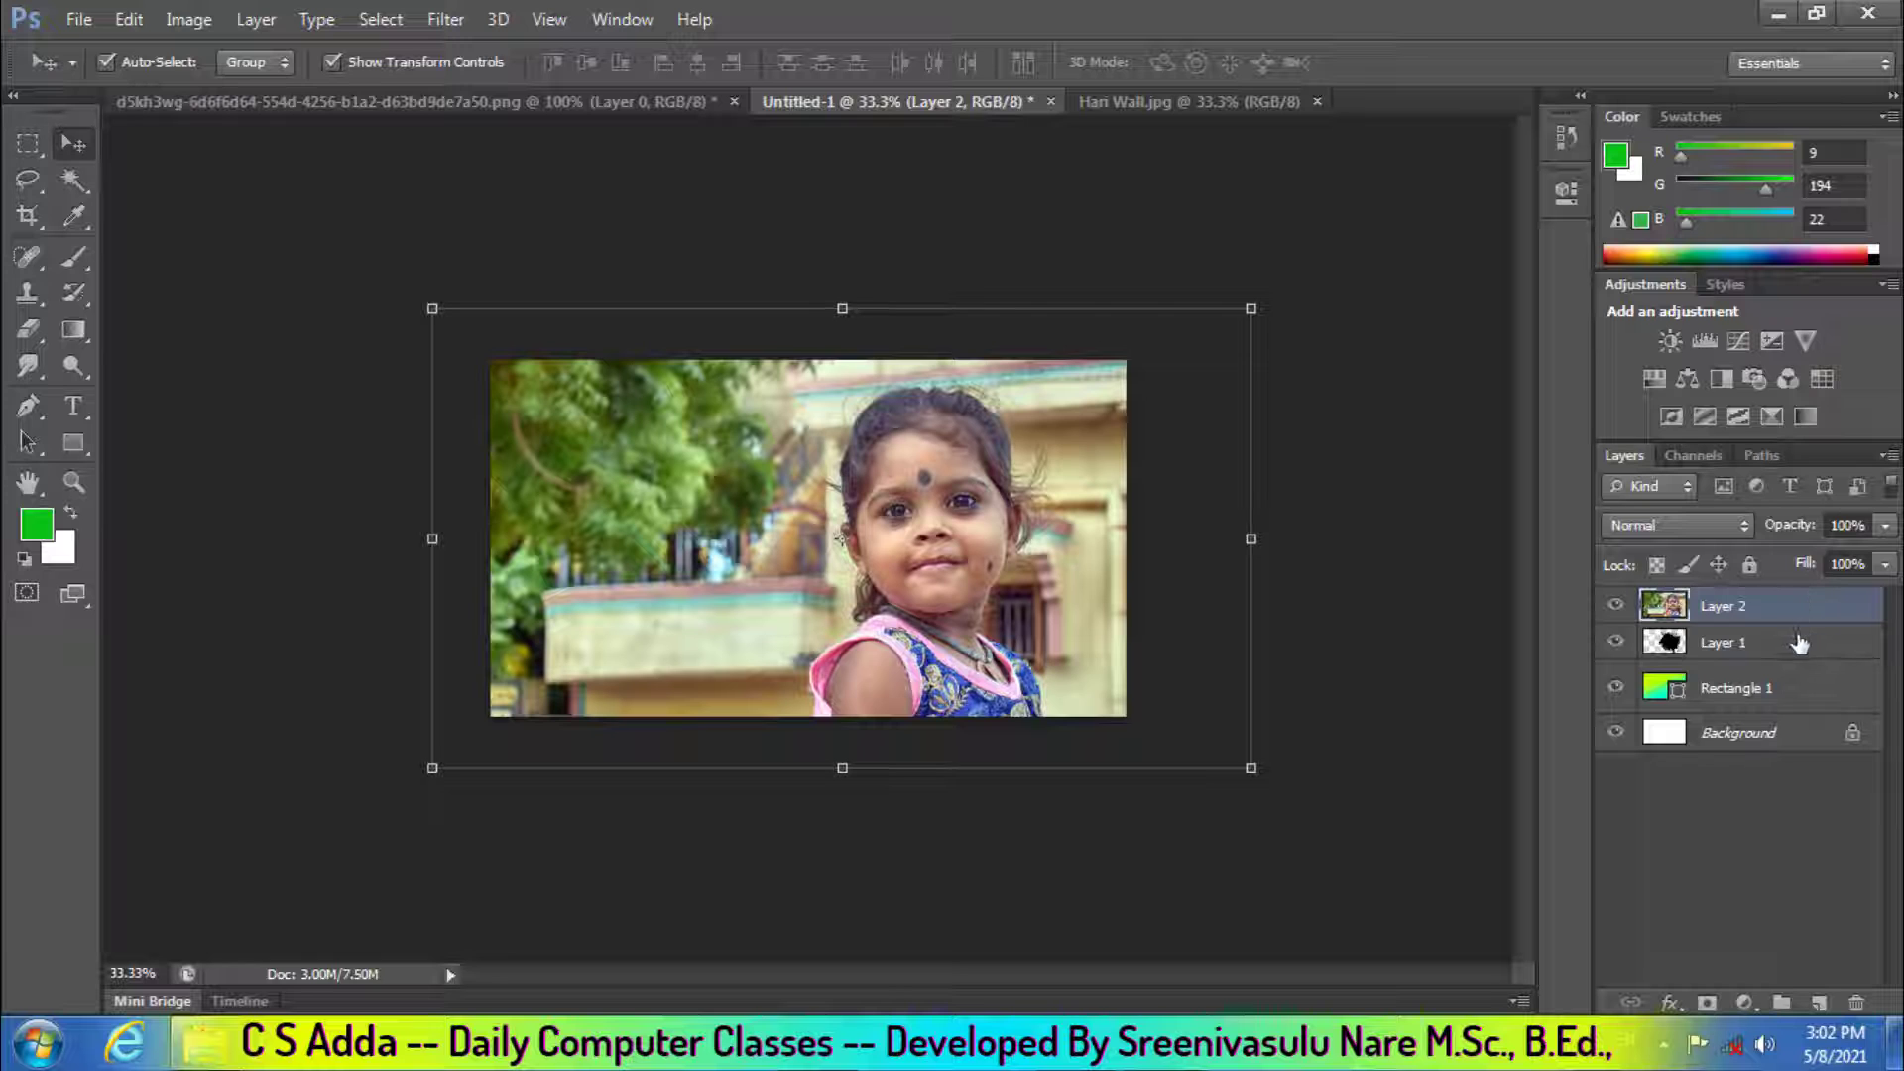
# Clip the photo layer to the ink splash layer and scale it down to about 72.5%, fitting the girl inside the splash
pyautogui.rightClick(1770, 616)
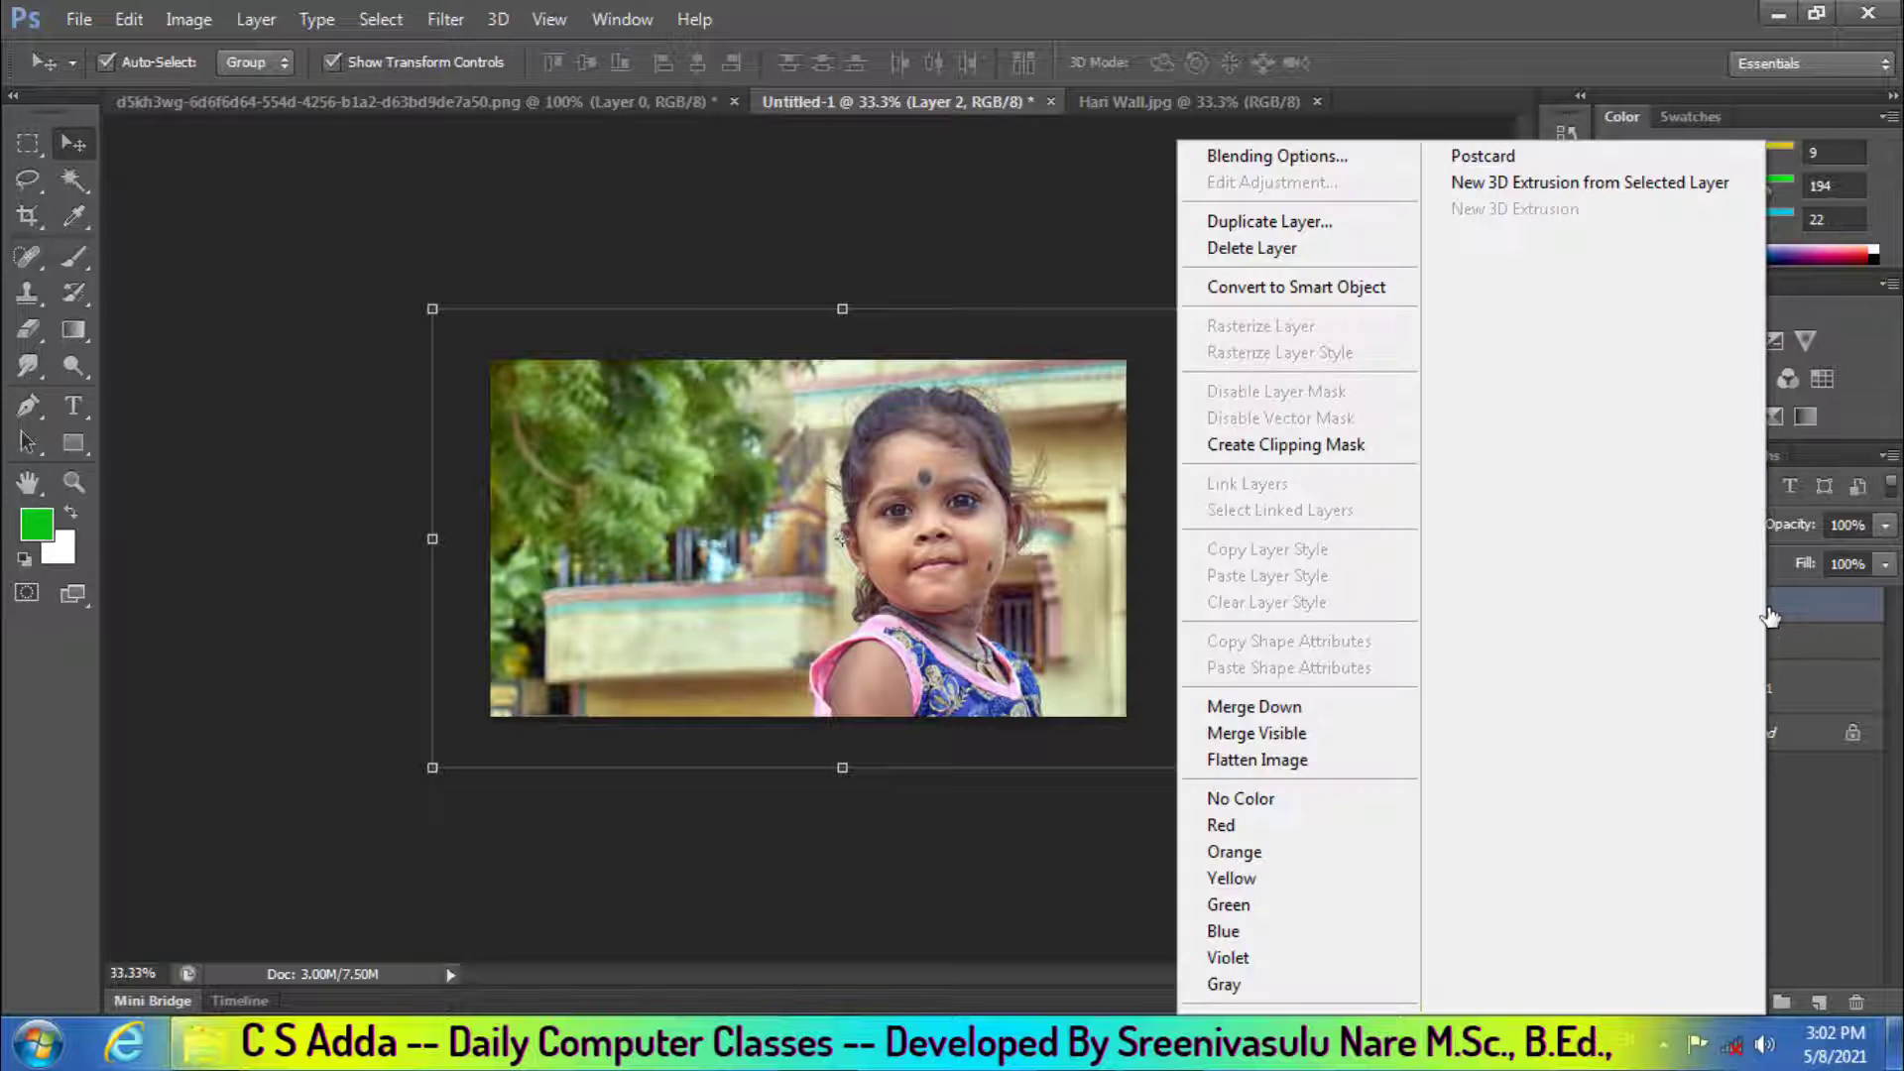
pyautogui.click(1350, 448)
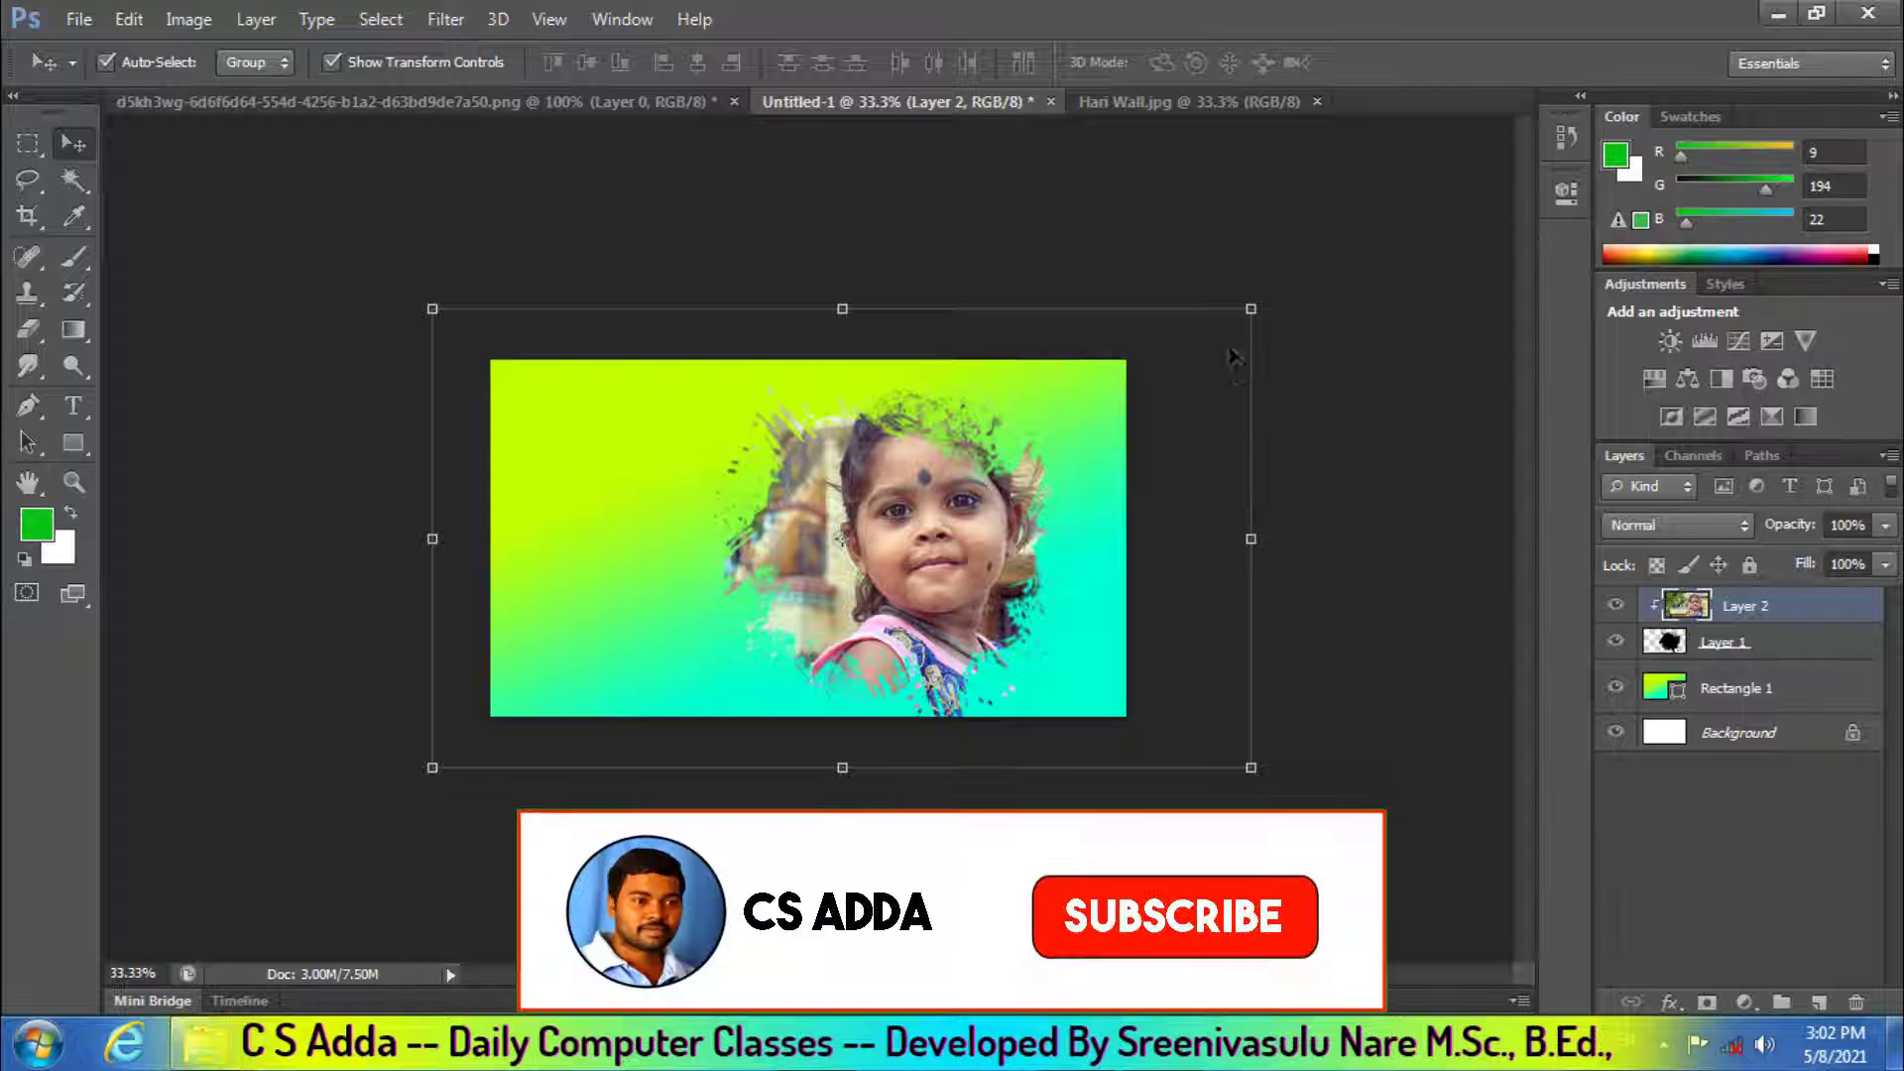
pyautogui.moveTo(1253, 314); pyautogui.dragTo(1031, 432)
pyautogui.moveTo(855, 563); pyautogui.dragTo(929, 524)
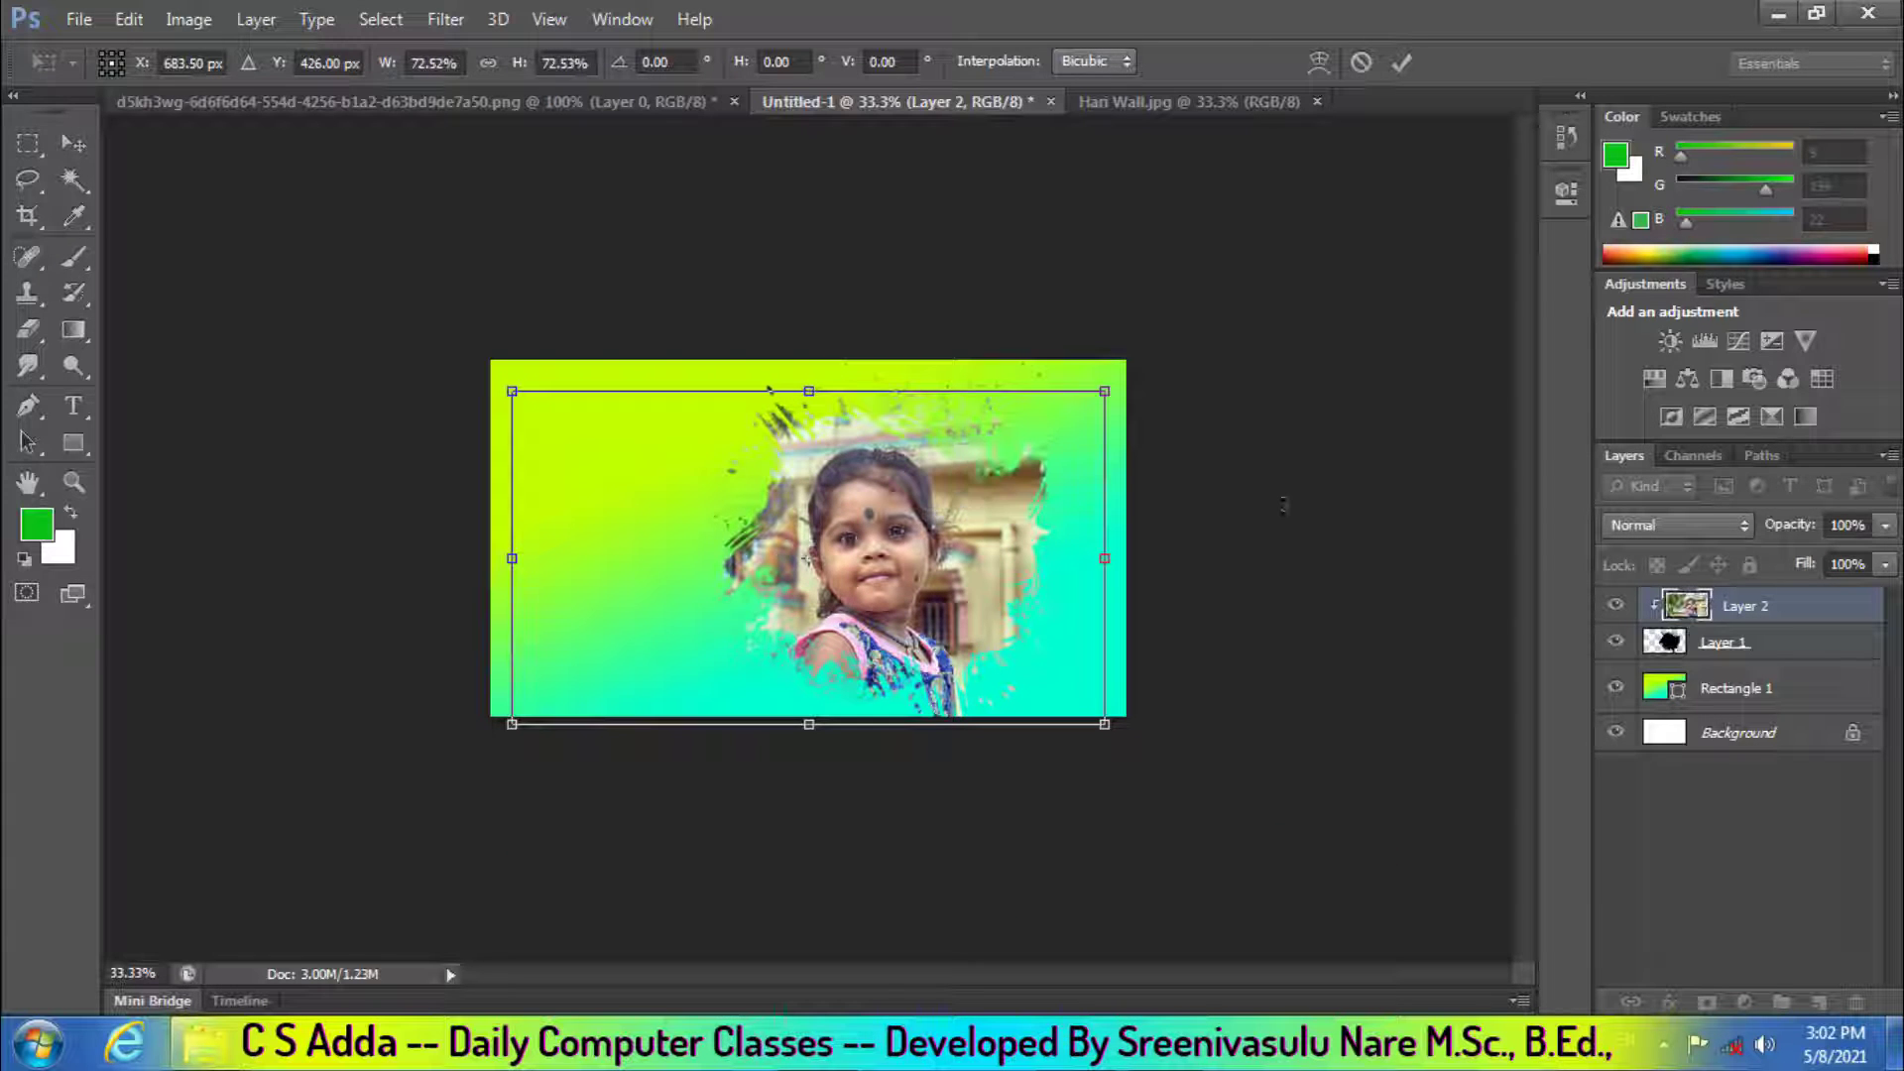
pyautogui.press('Return')
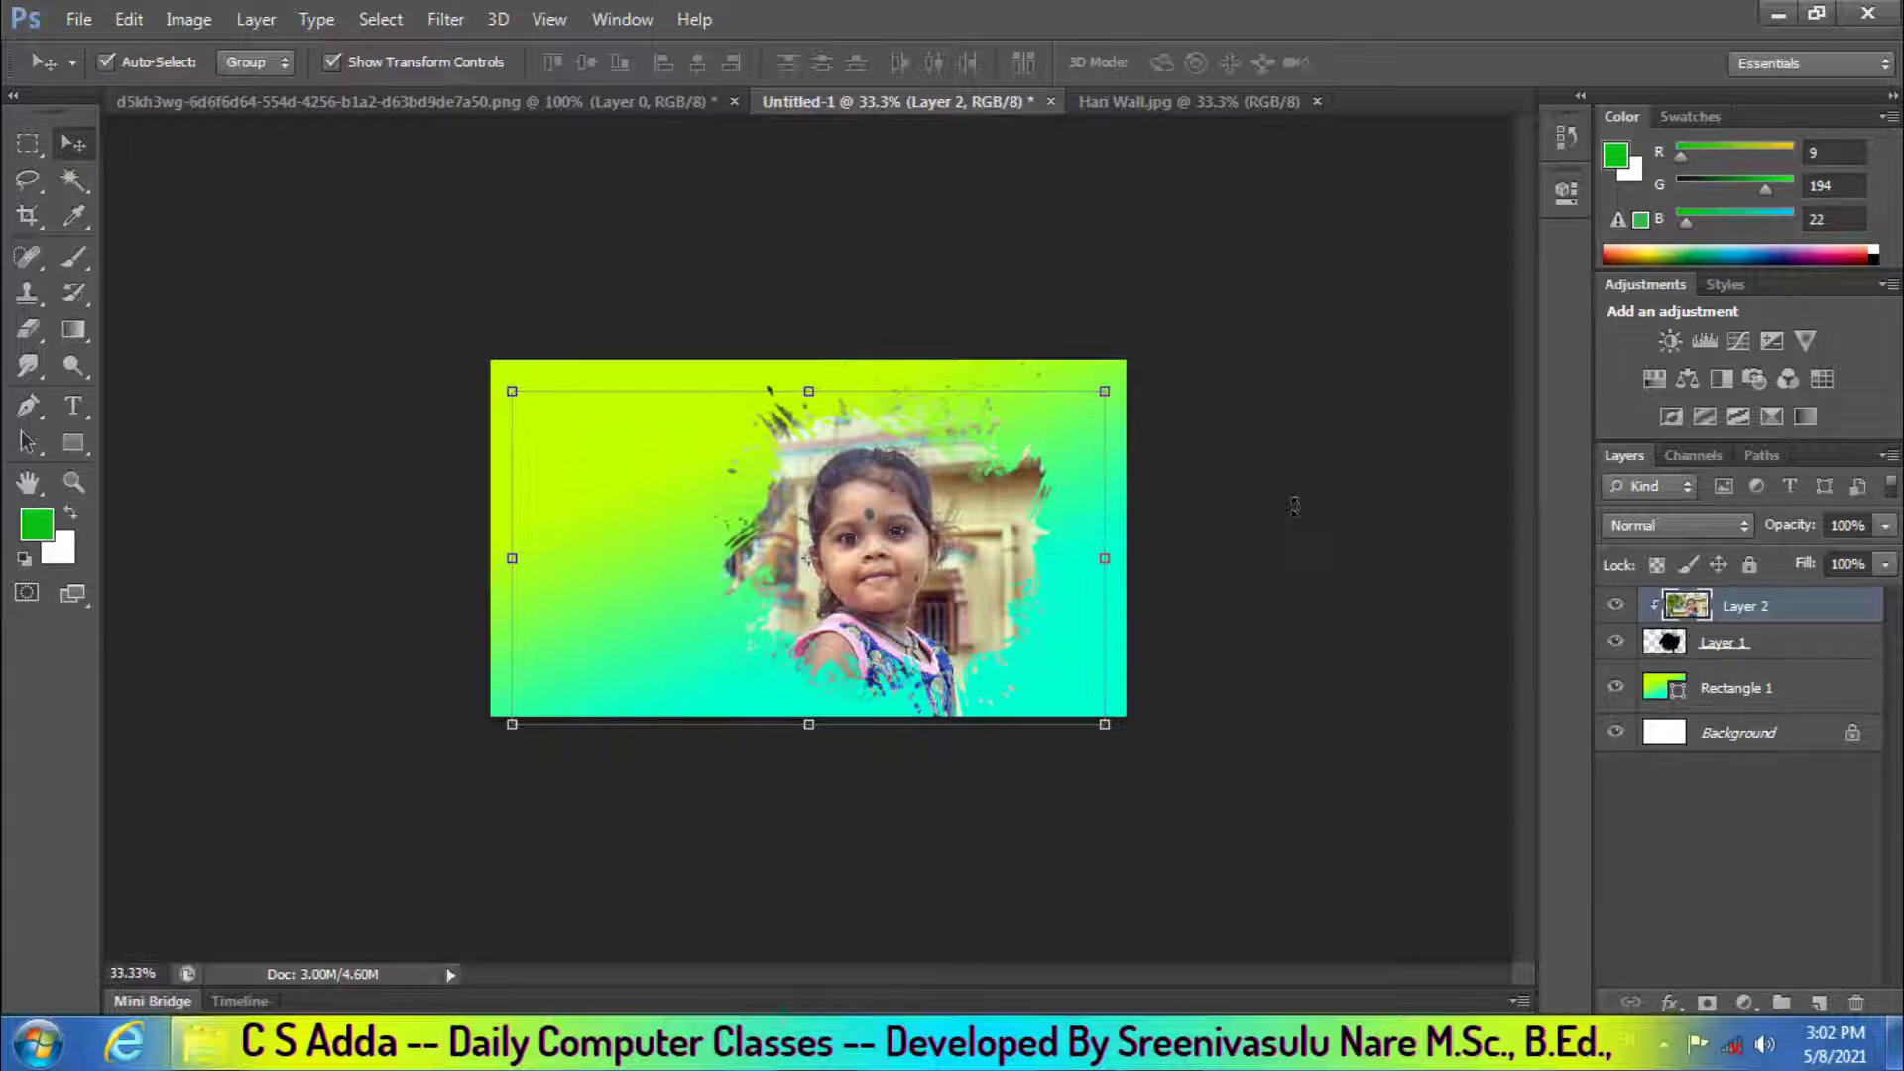
pyautogui.hotkey('ctrl', '+')
pyautogui.click(1415, 290)
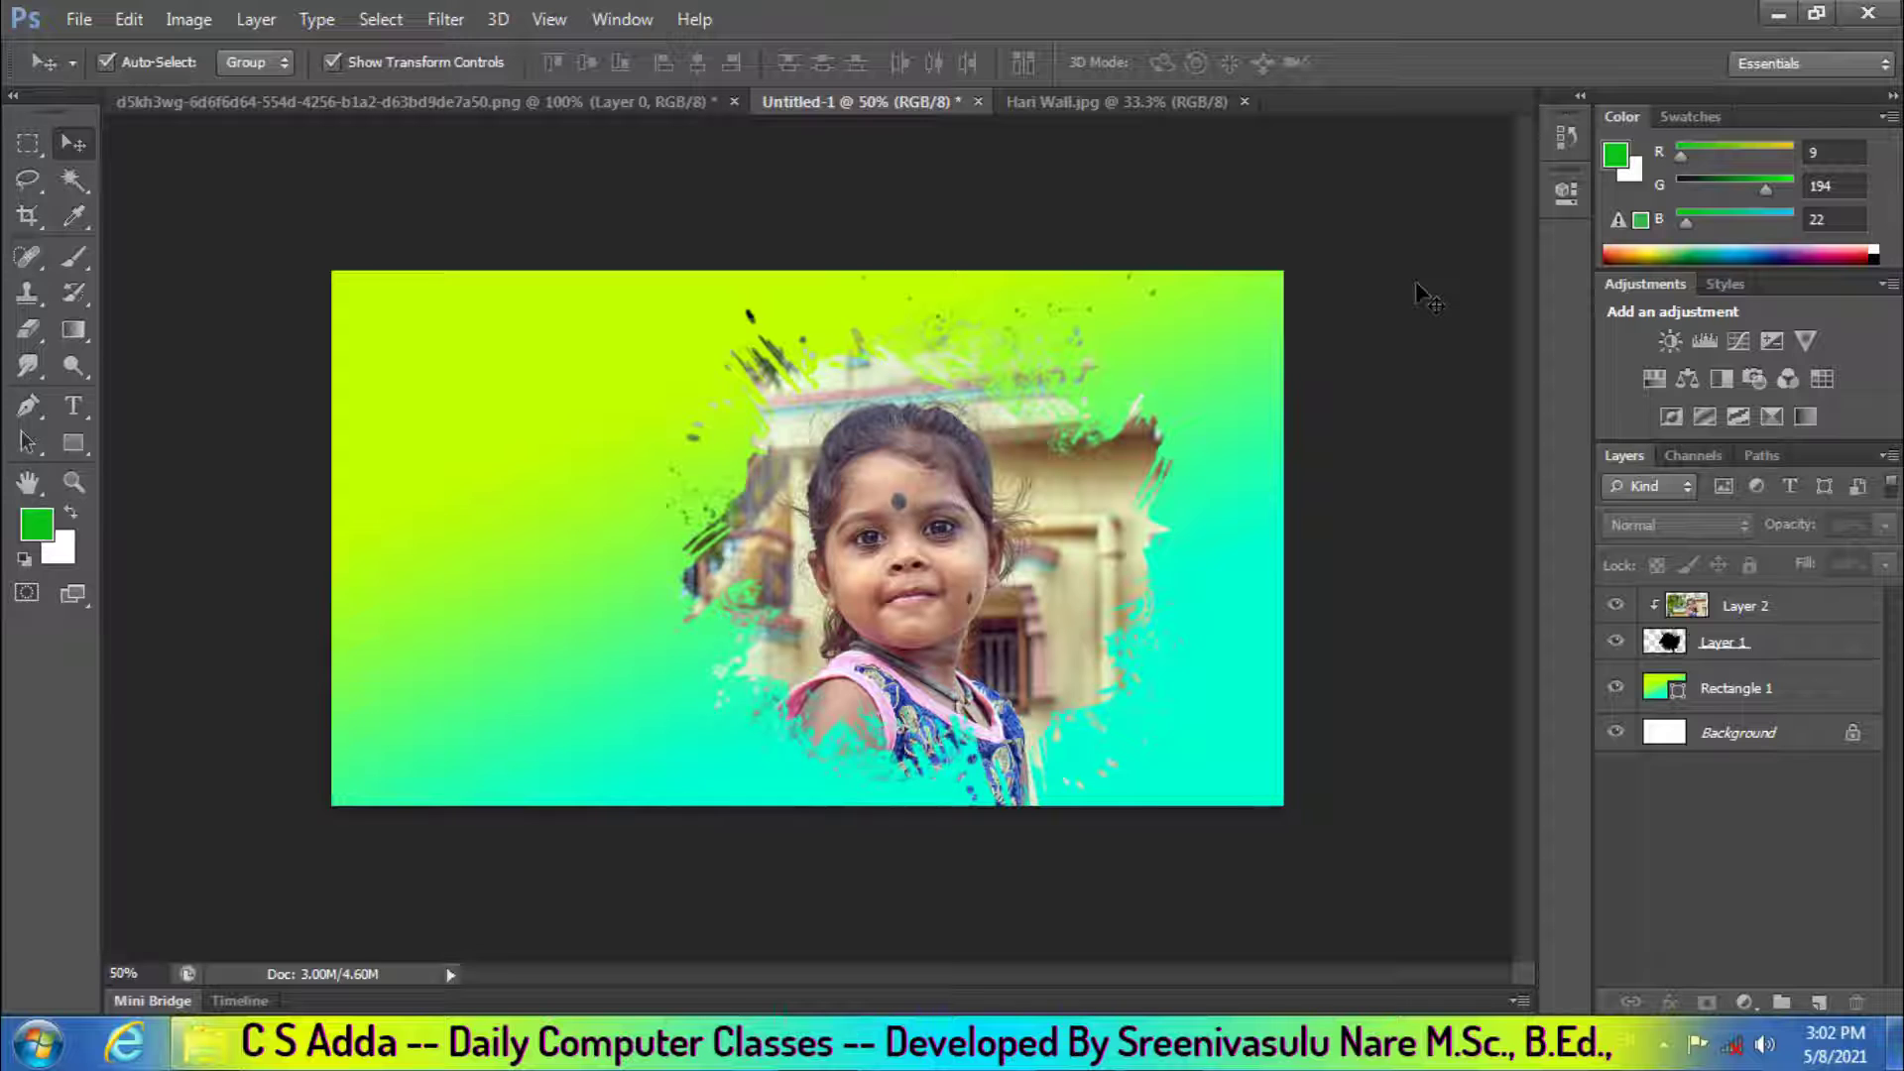
# Add an Outer Glow effect to the ink splash layer with its glow colour set to black (000000)
pyautogui.doubleClick(1834, 649)
pyautogui.moveTo(859, 124); pyautogui.dragTo(1410, 49)
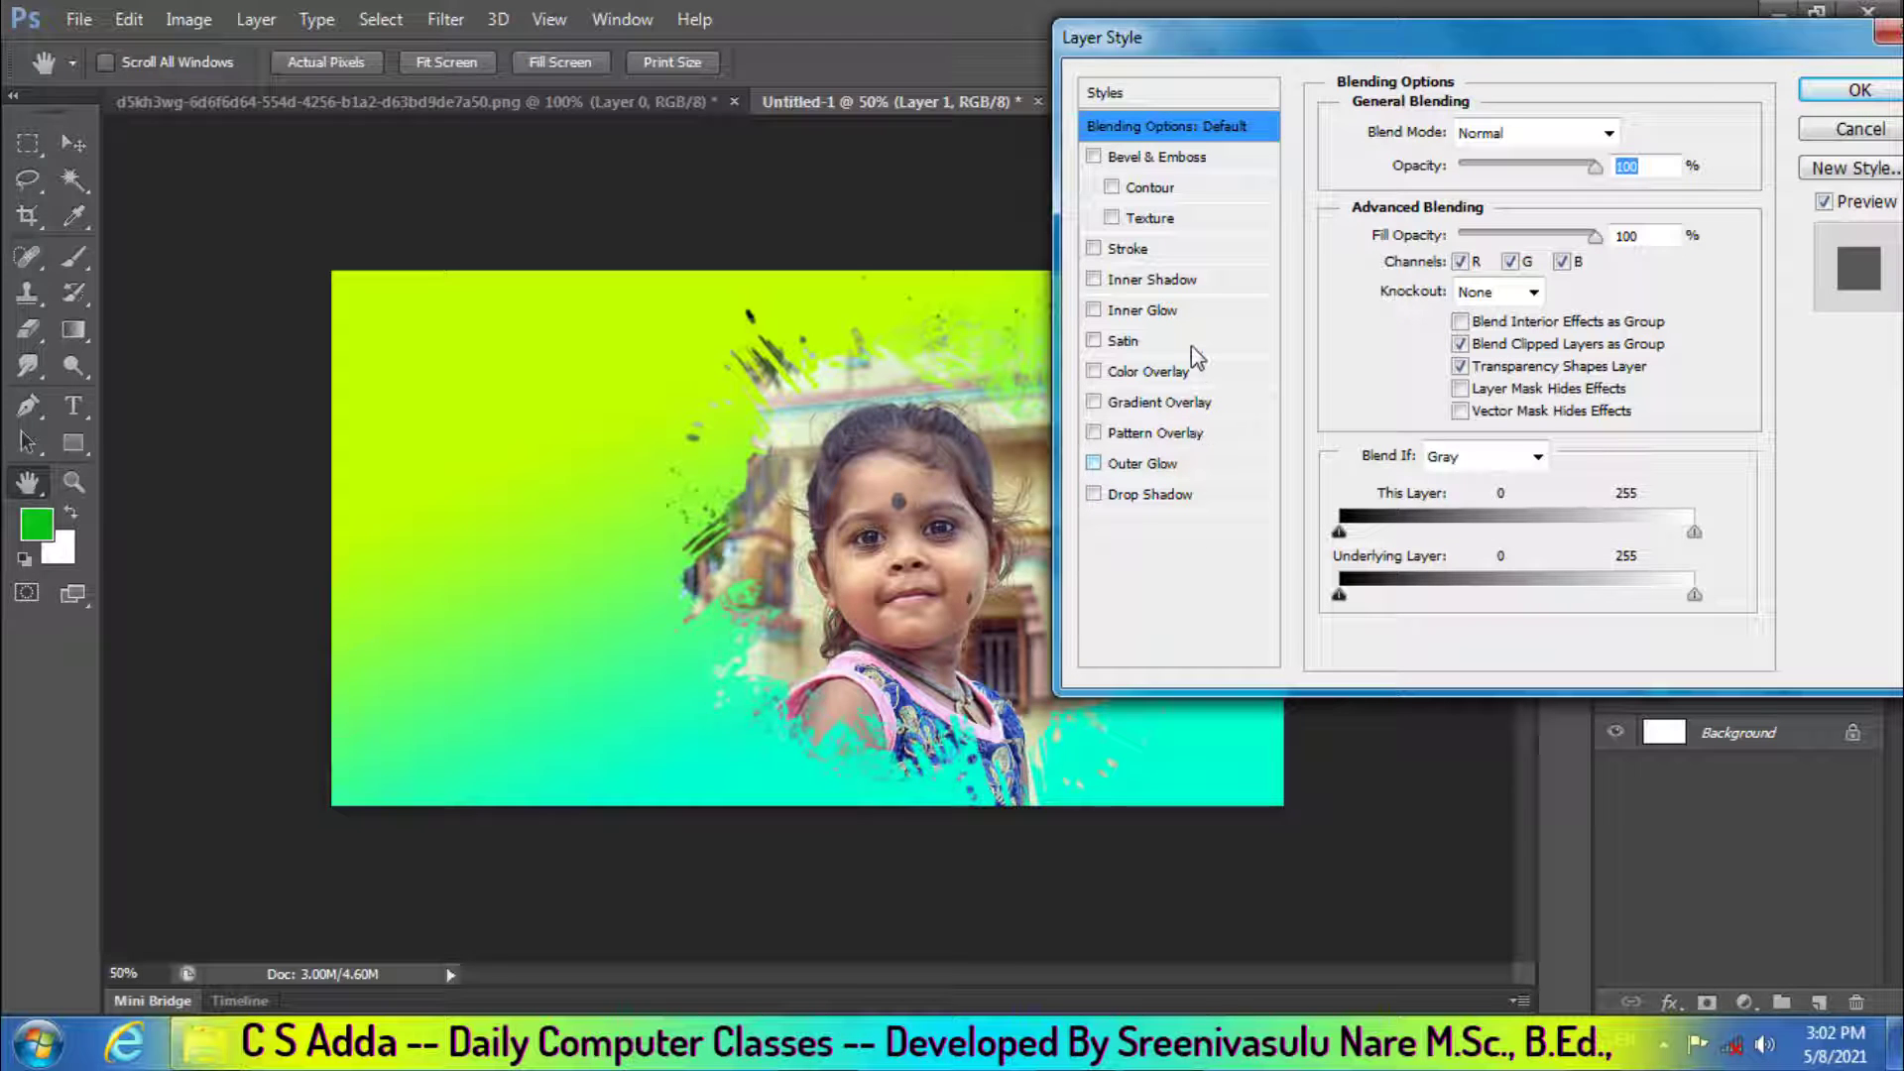
pyautogui.click(1189, 467)
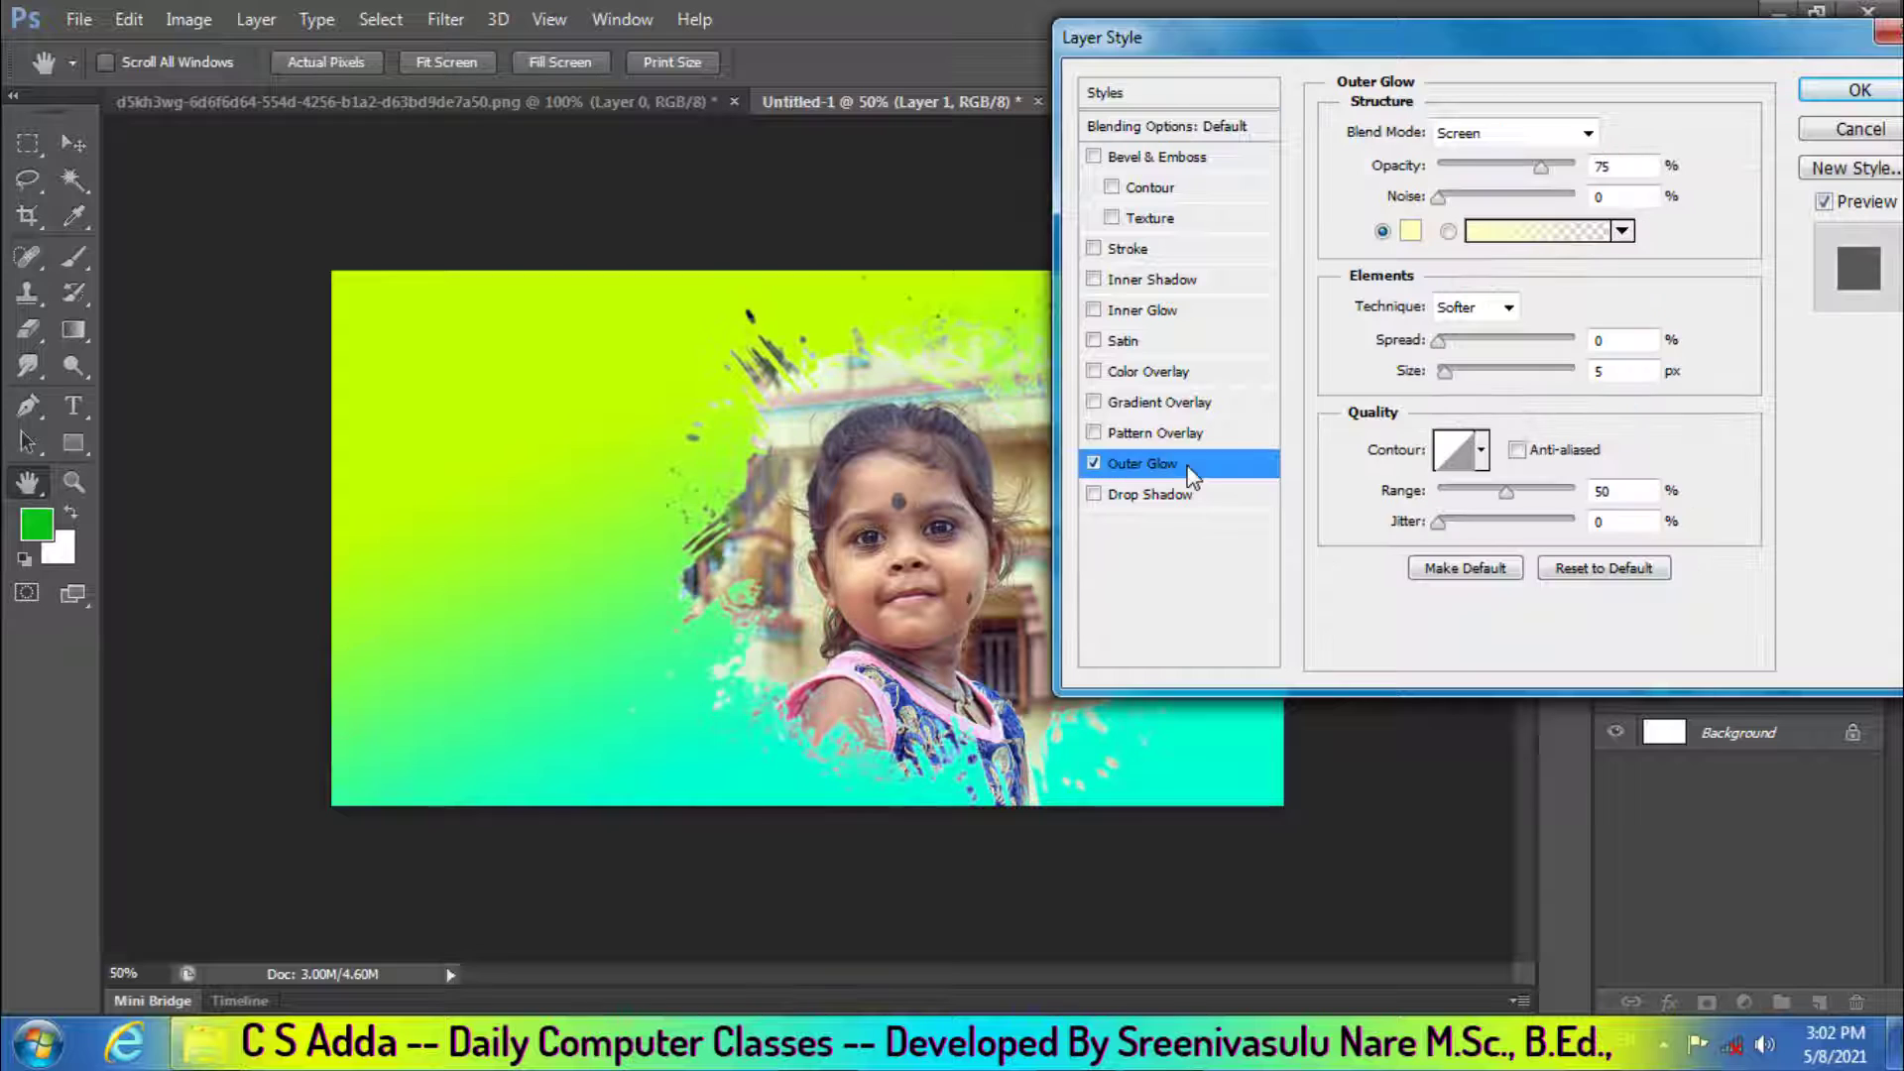
pyautogui.click(1409, 234)
pyautogui.click(932, 602)
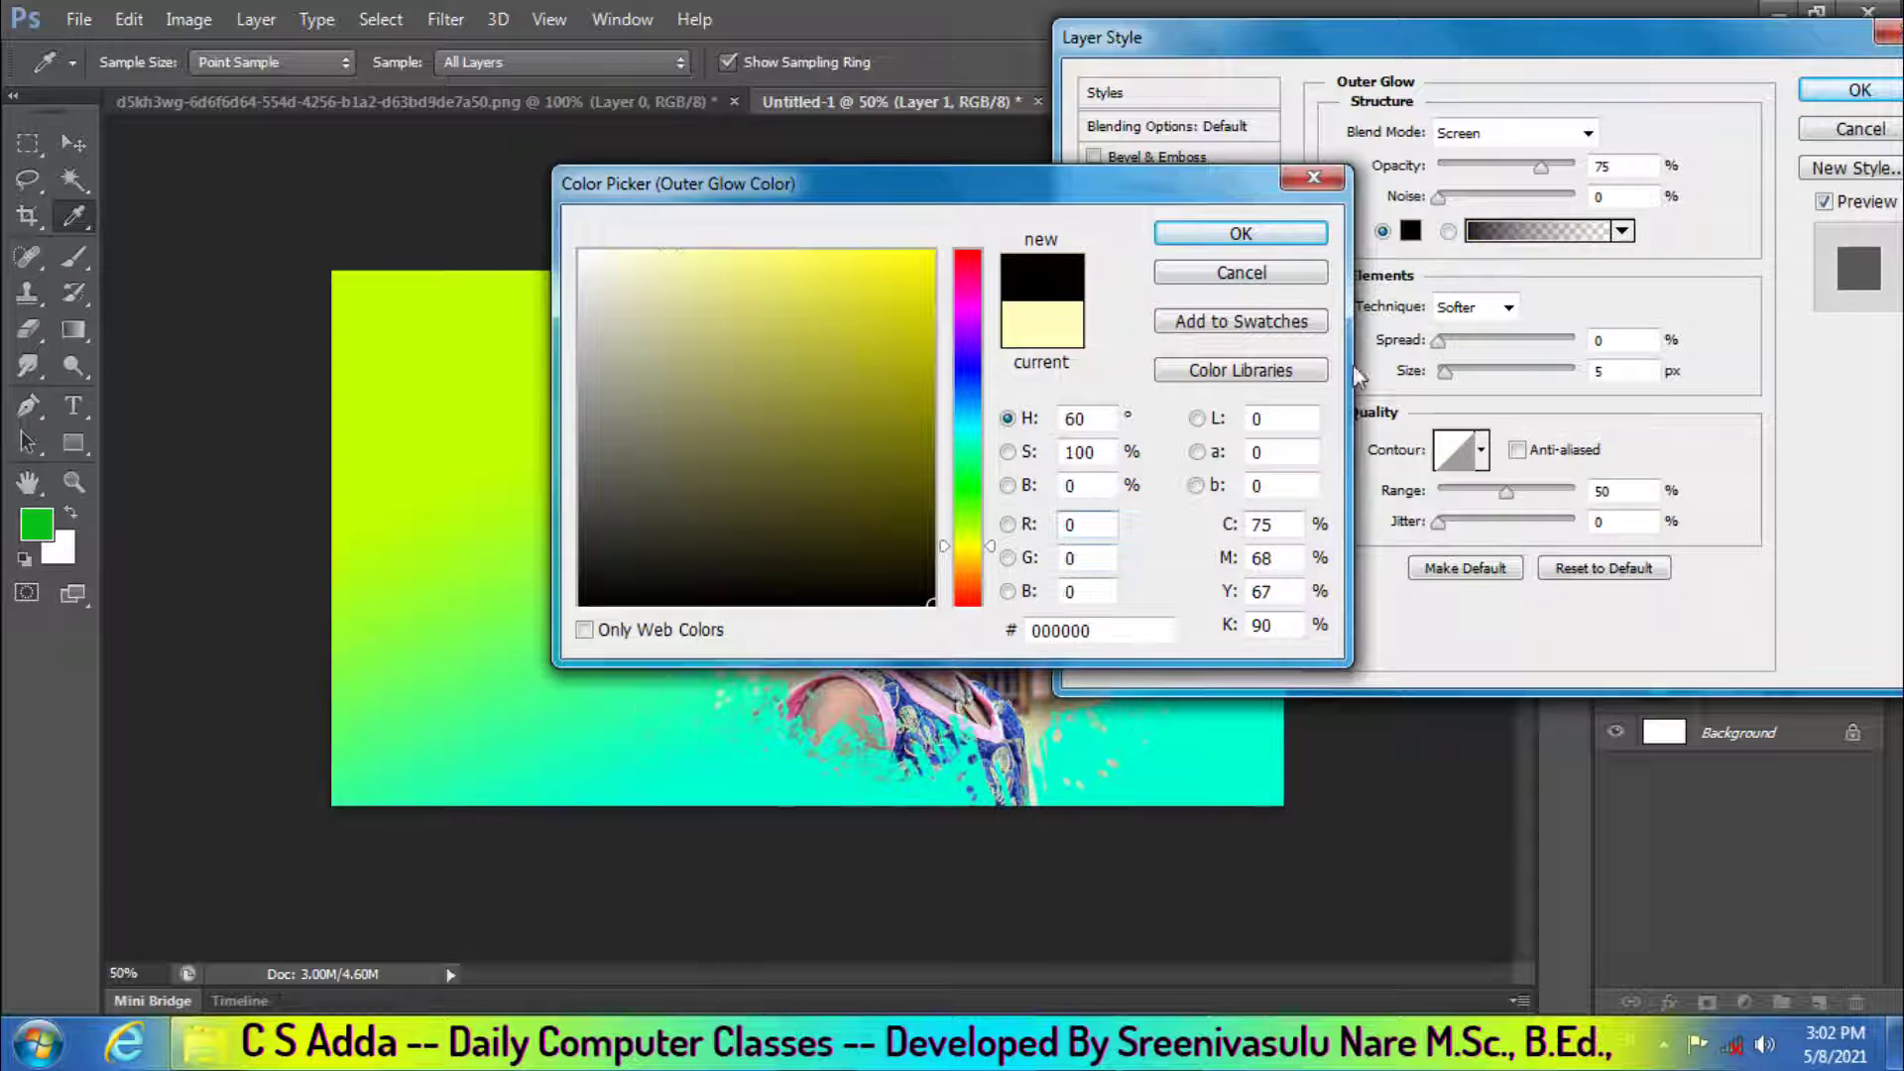
pyautogui.click(1241, 235)
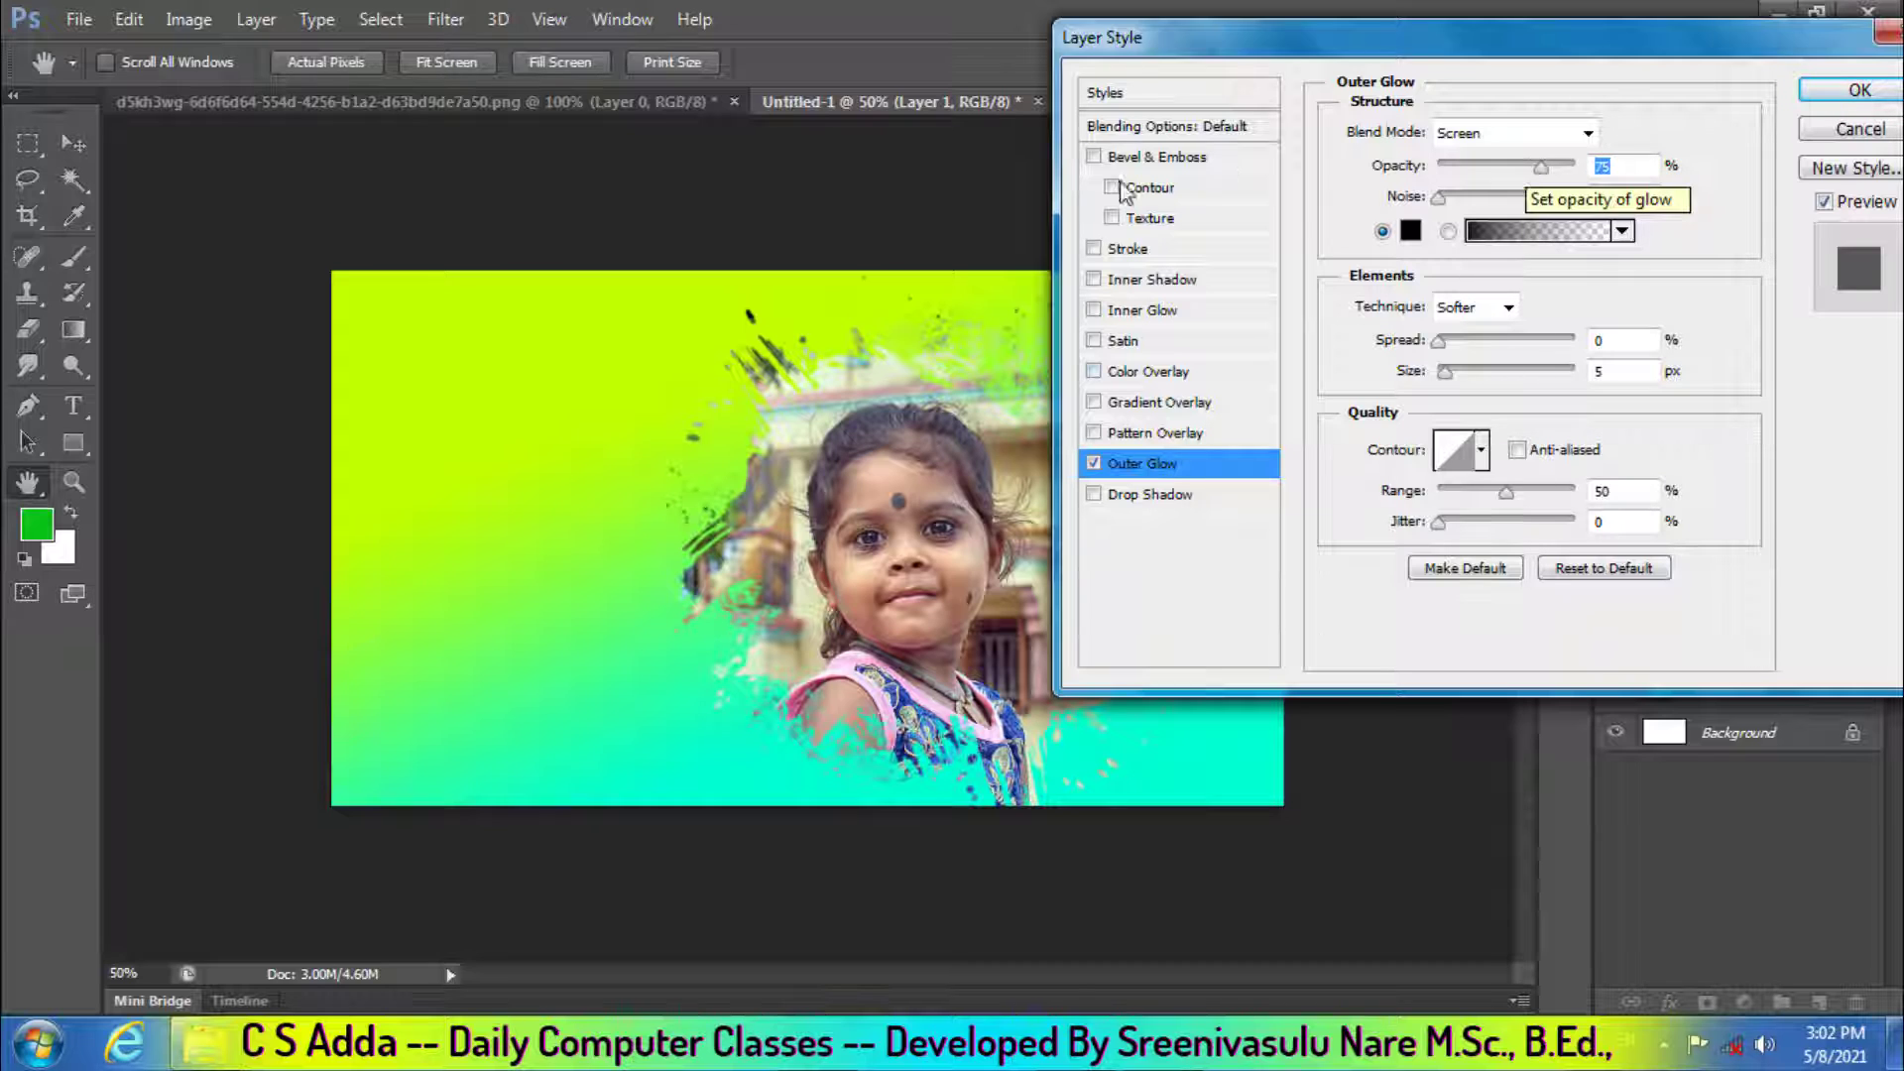
# Add a Drop Shadow to the ink splash layer with 100% opacity and a size of about 243 px
pyautogui.click(1164, 495)
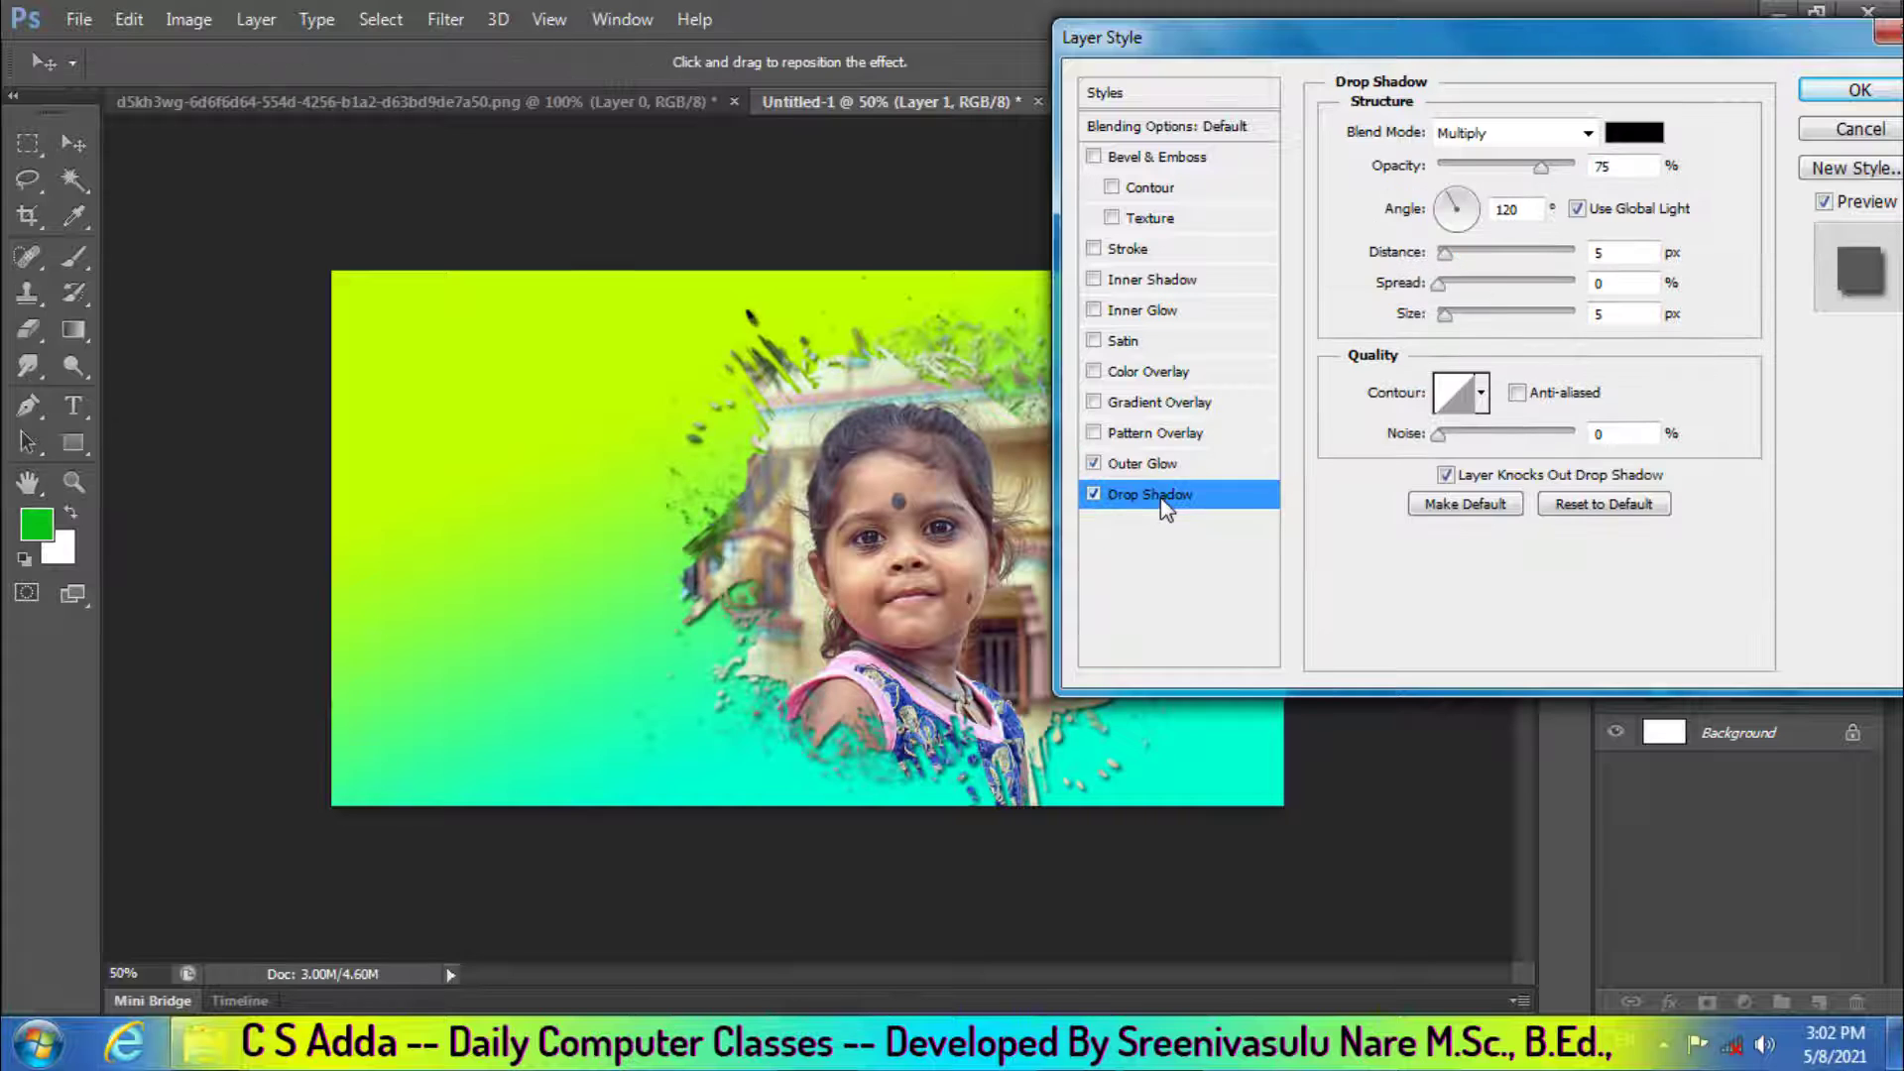
pyautogui.moveTo(1549, 171); pyautogui.dragTo(1578, 168)
pyautogui.doubleClick(1604, 164)
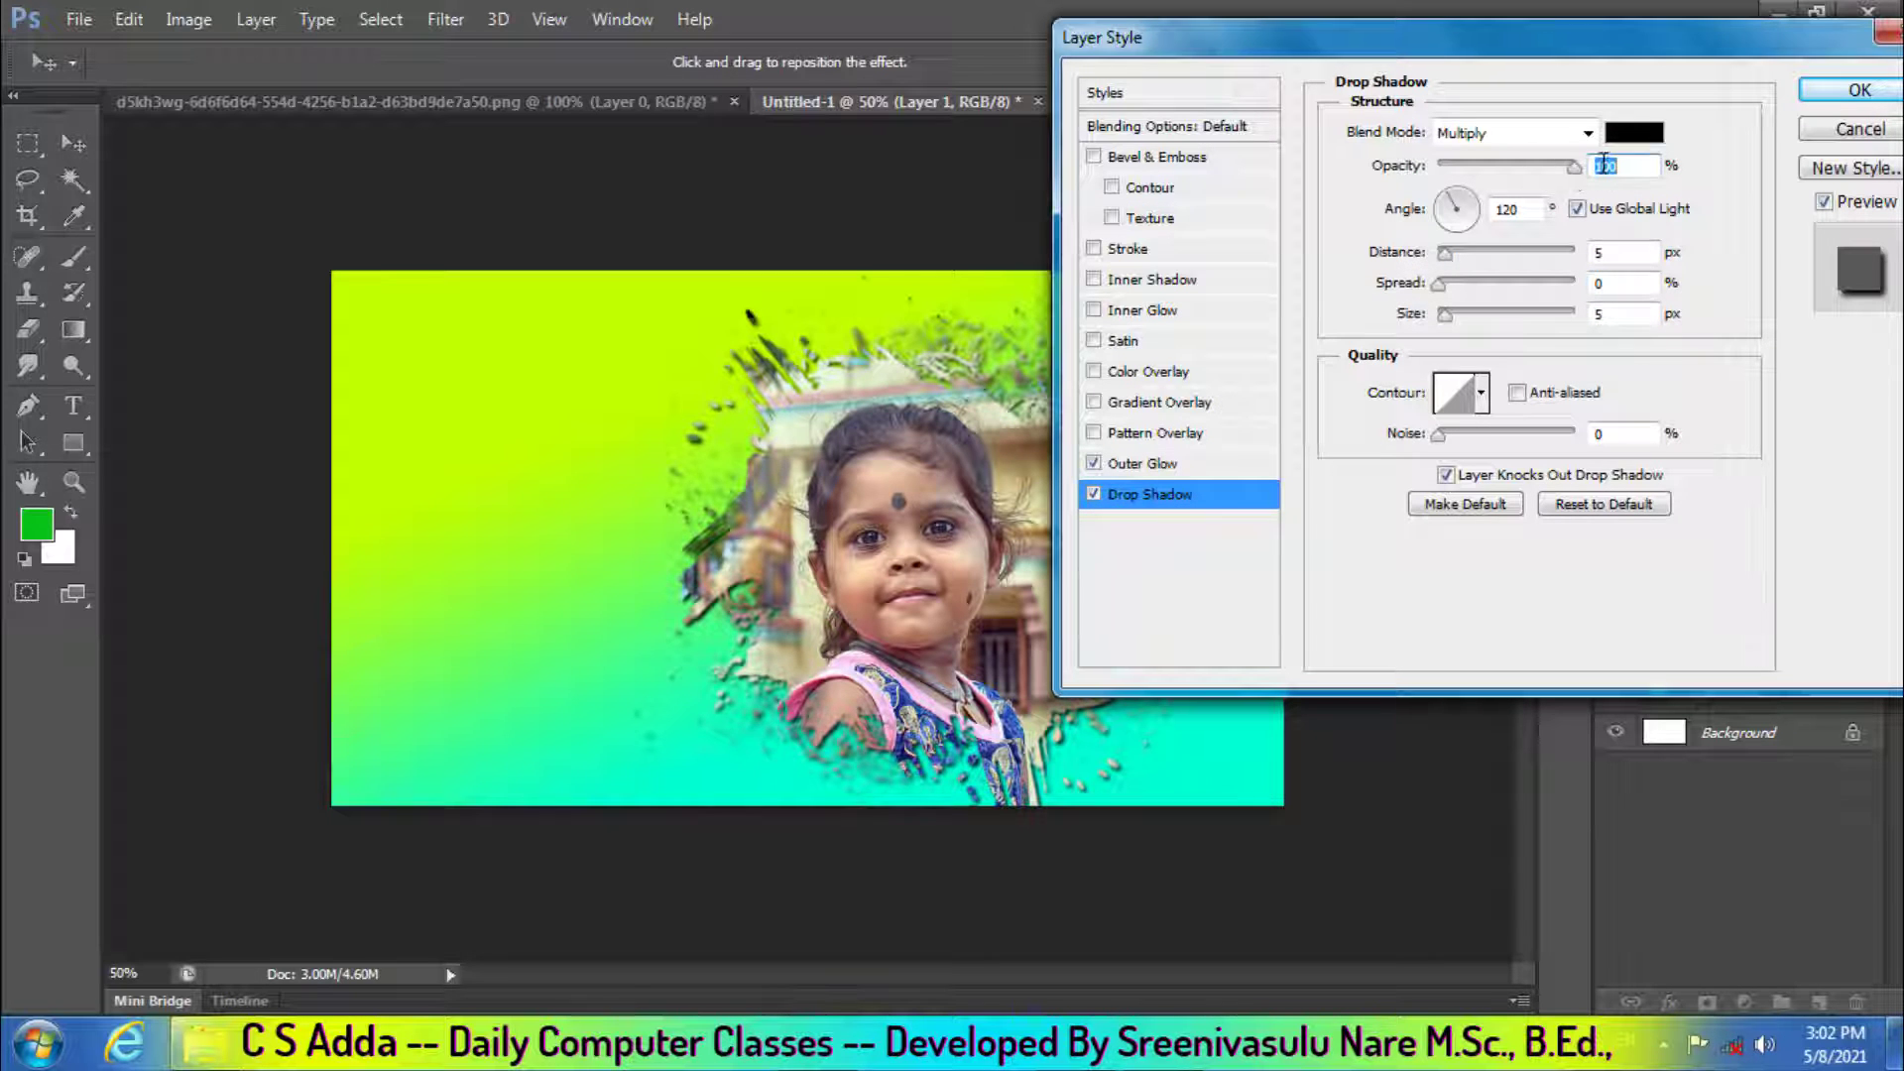
pyautogui.moveTo(1452, 318); pyautogui.dragTo(1574, 317)
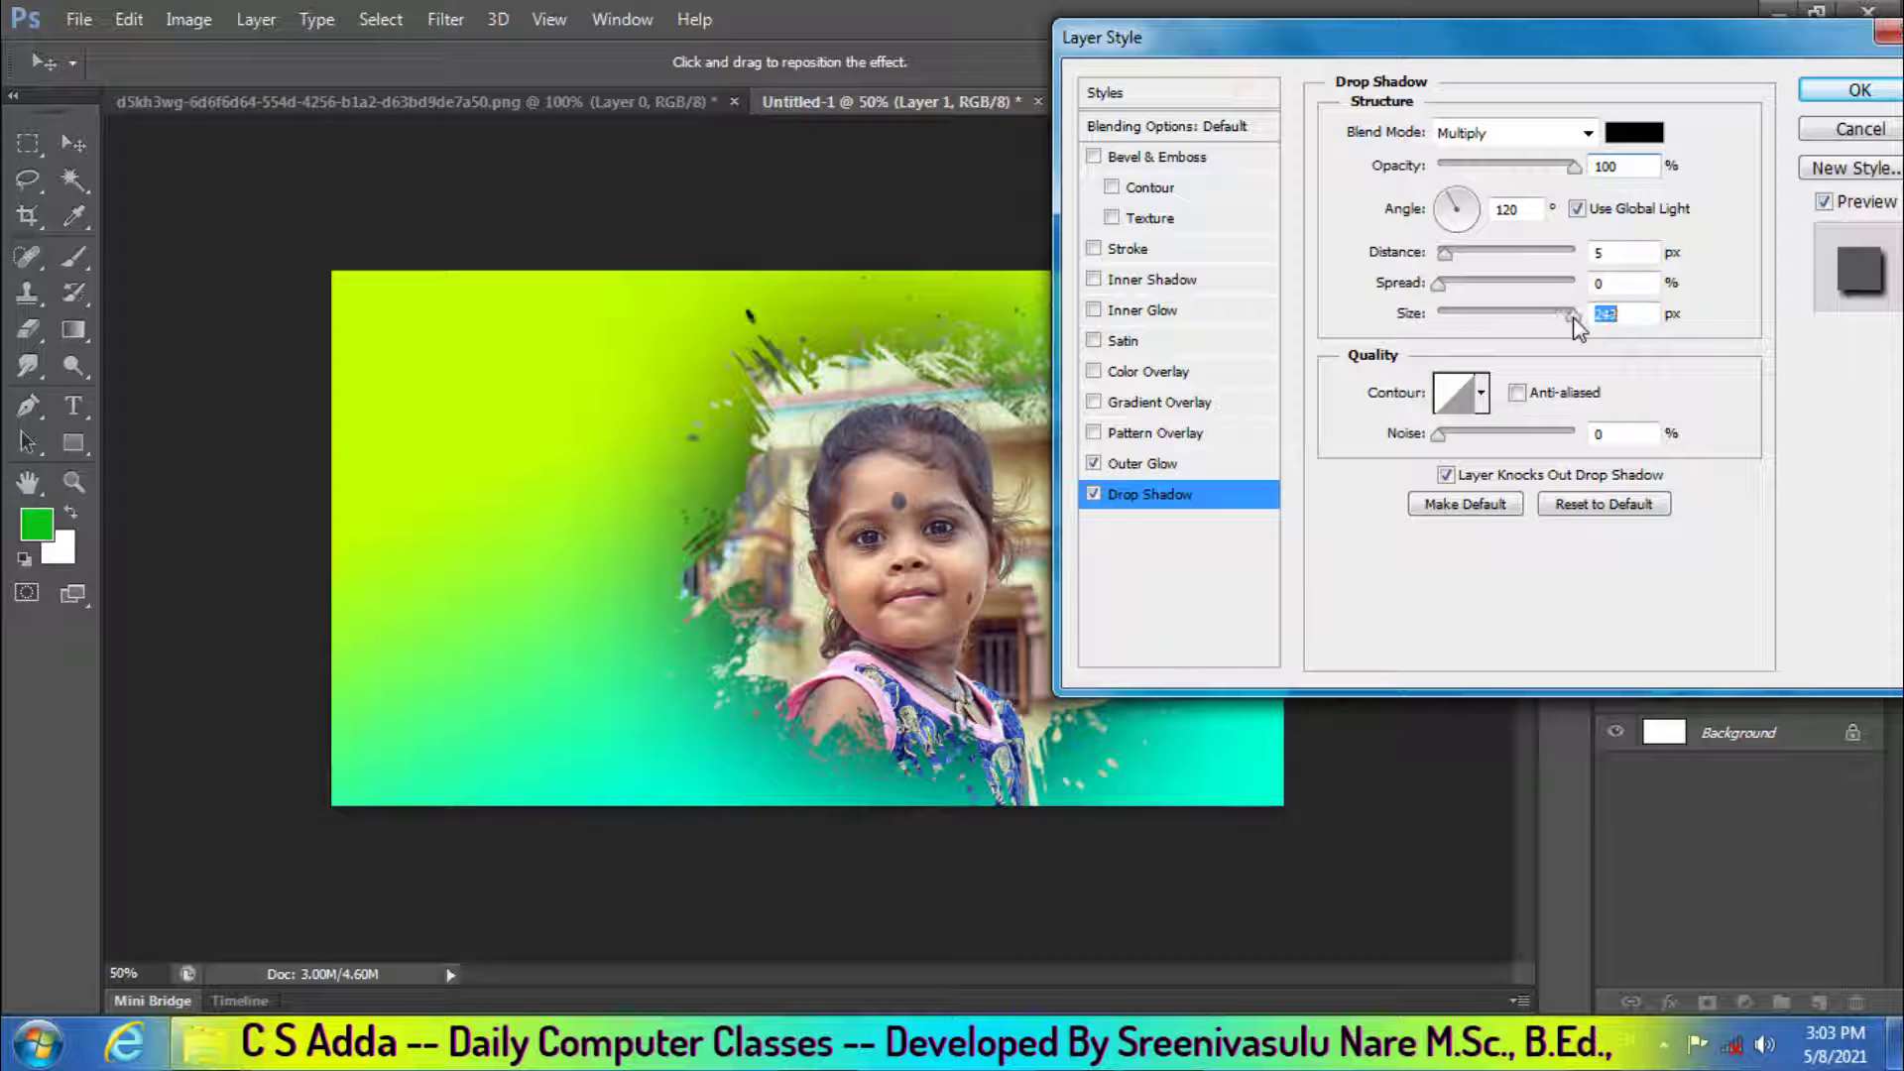
pyautogui.click(1847, 91)
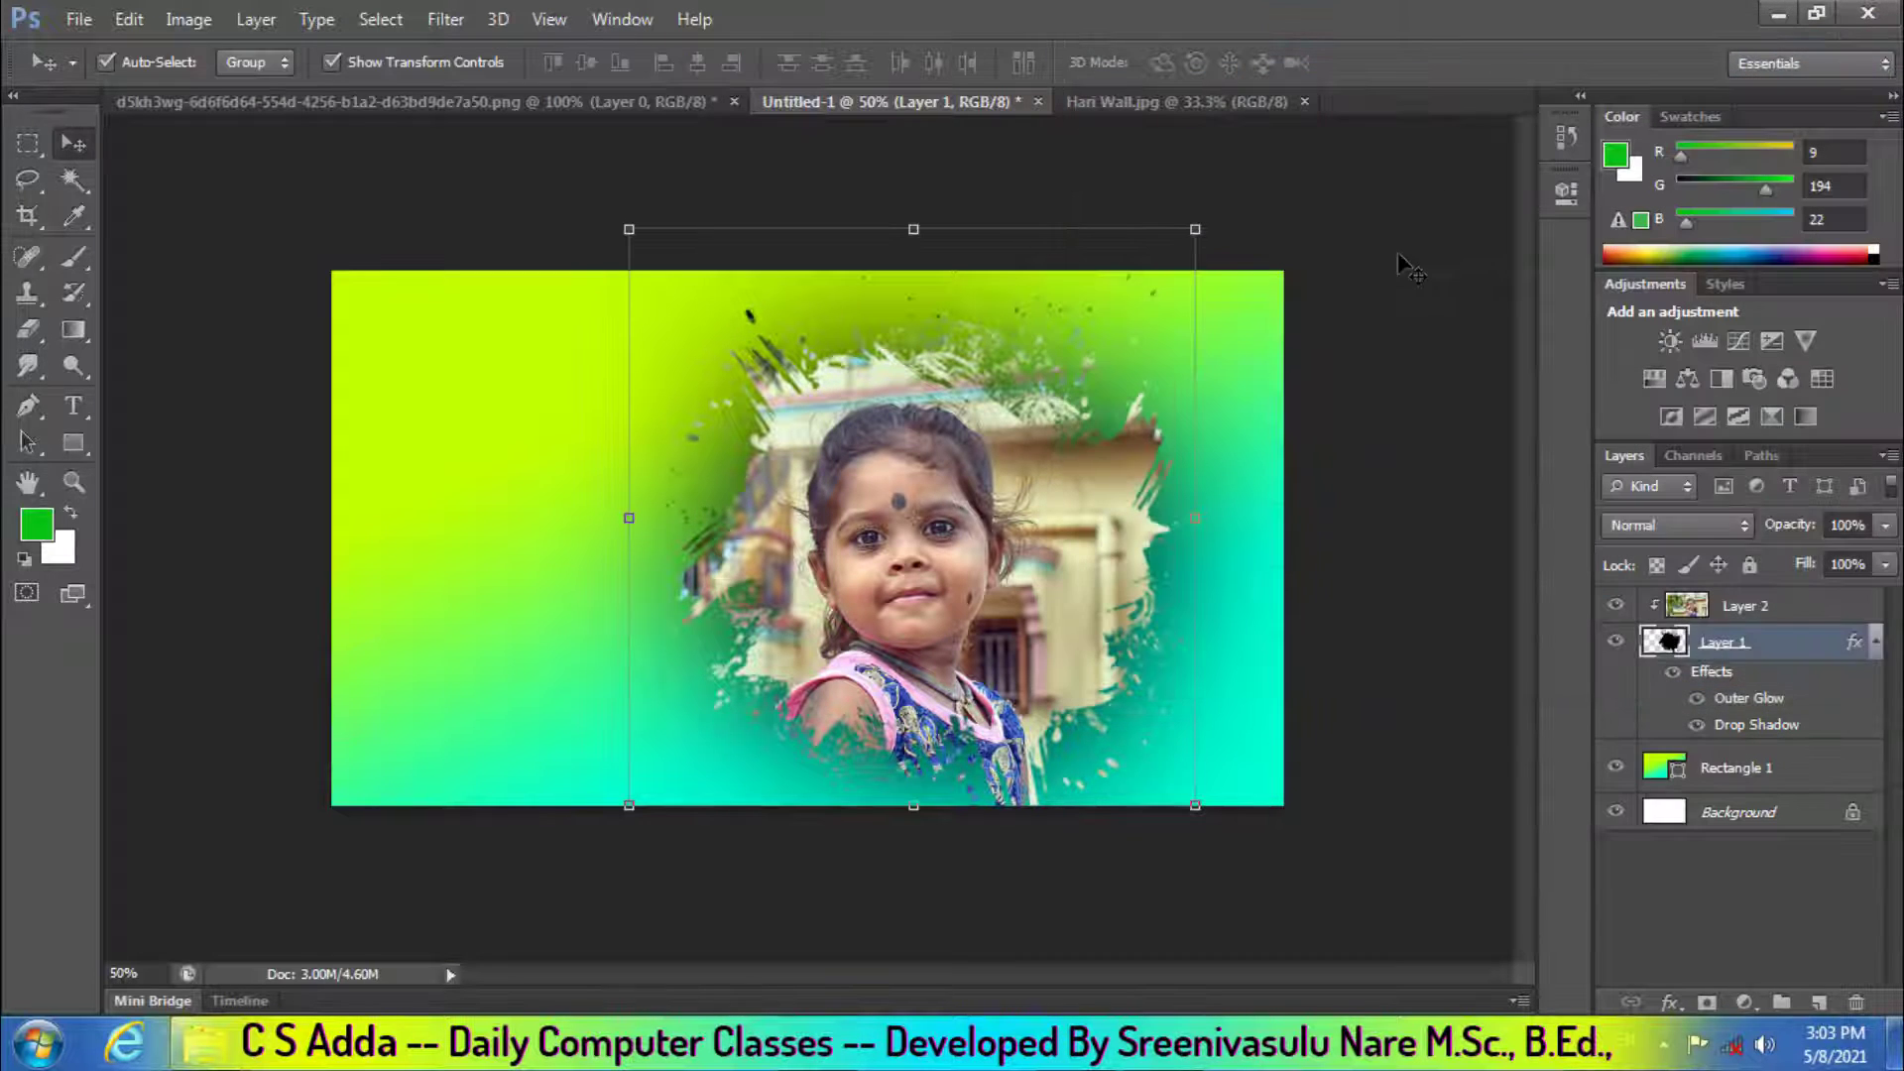
# Collapse the ink splash layer's effects list and move the clipped photo up by about 0.24 in
pyautogui.hotkey('ctrl', '+')
pyautogui.hotkey('ctrl', '+')
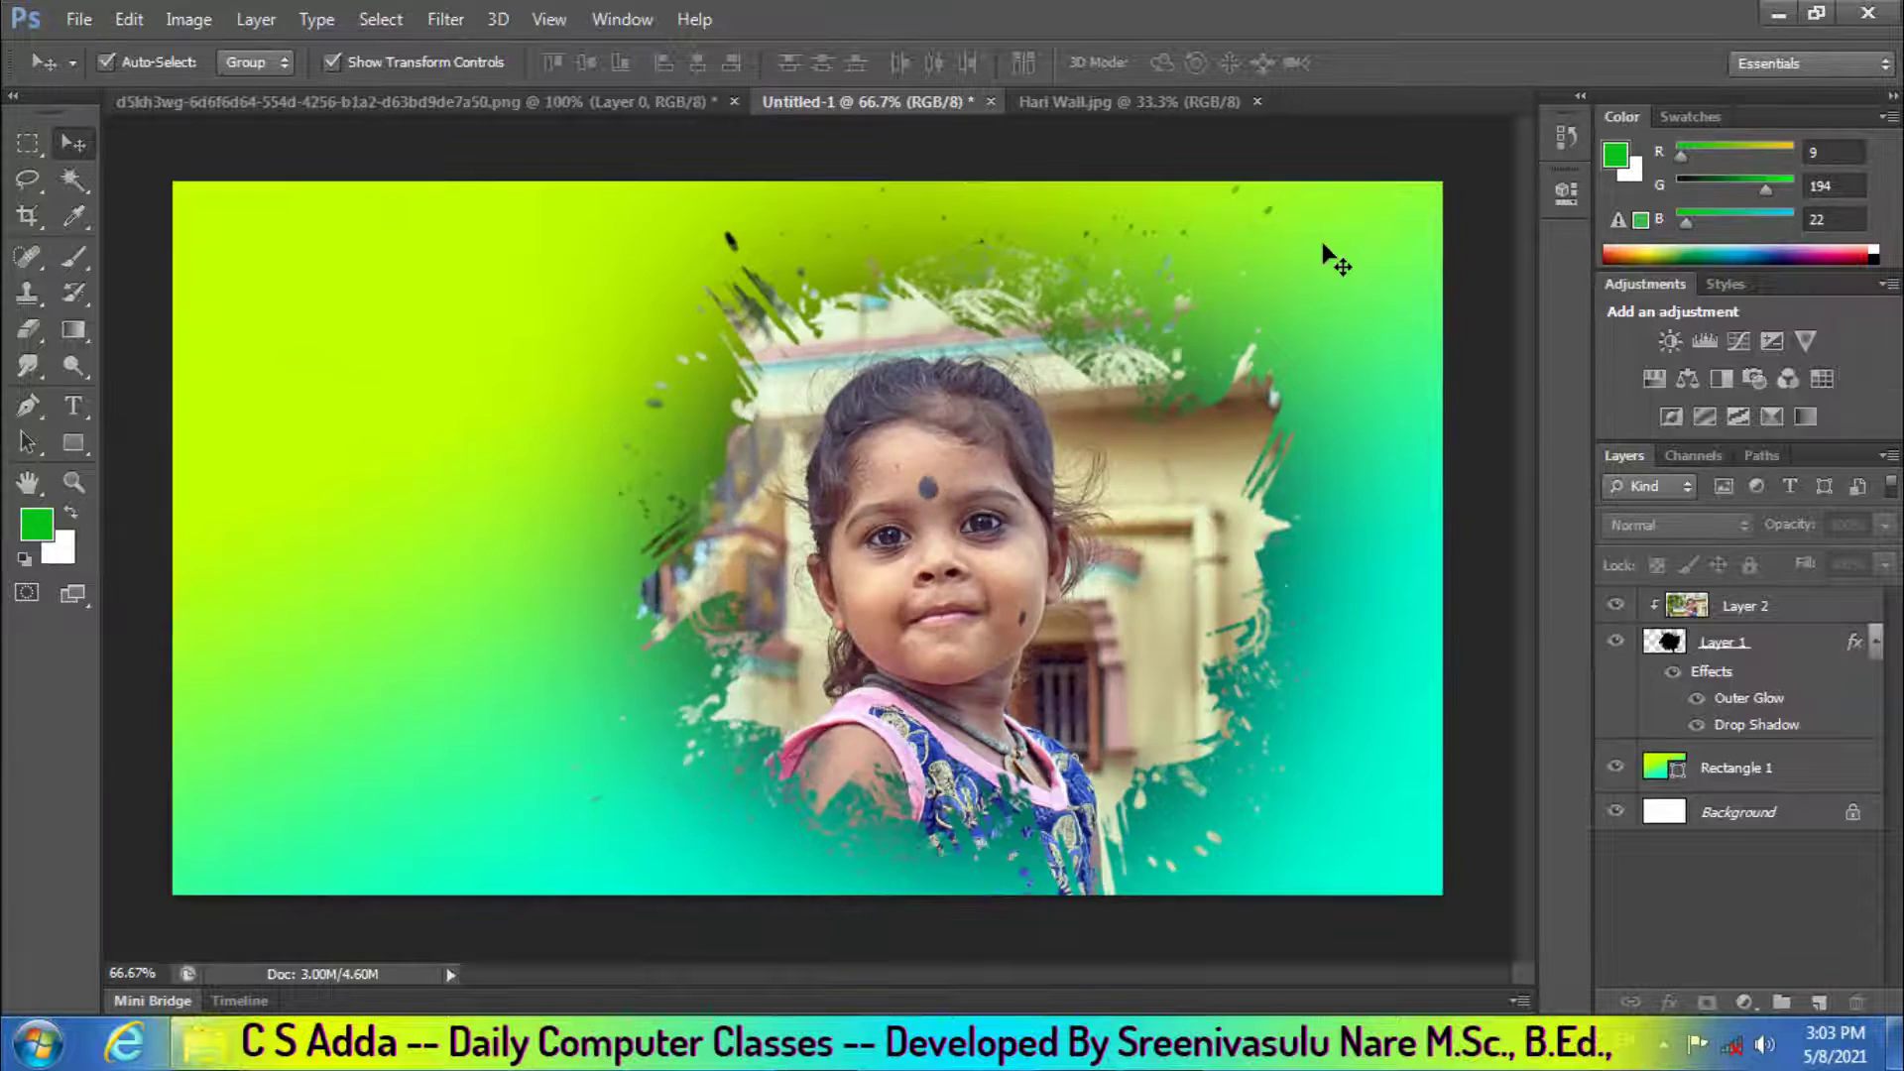
pyautogui.hotkey('ctrl', '-')
pyautogui.hotkey('ctrl', '-')
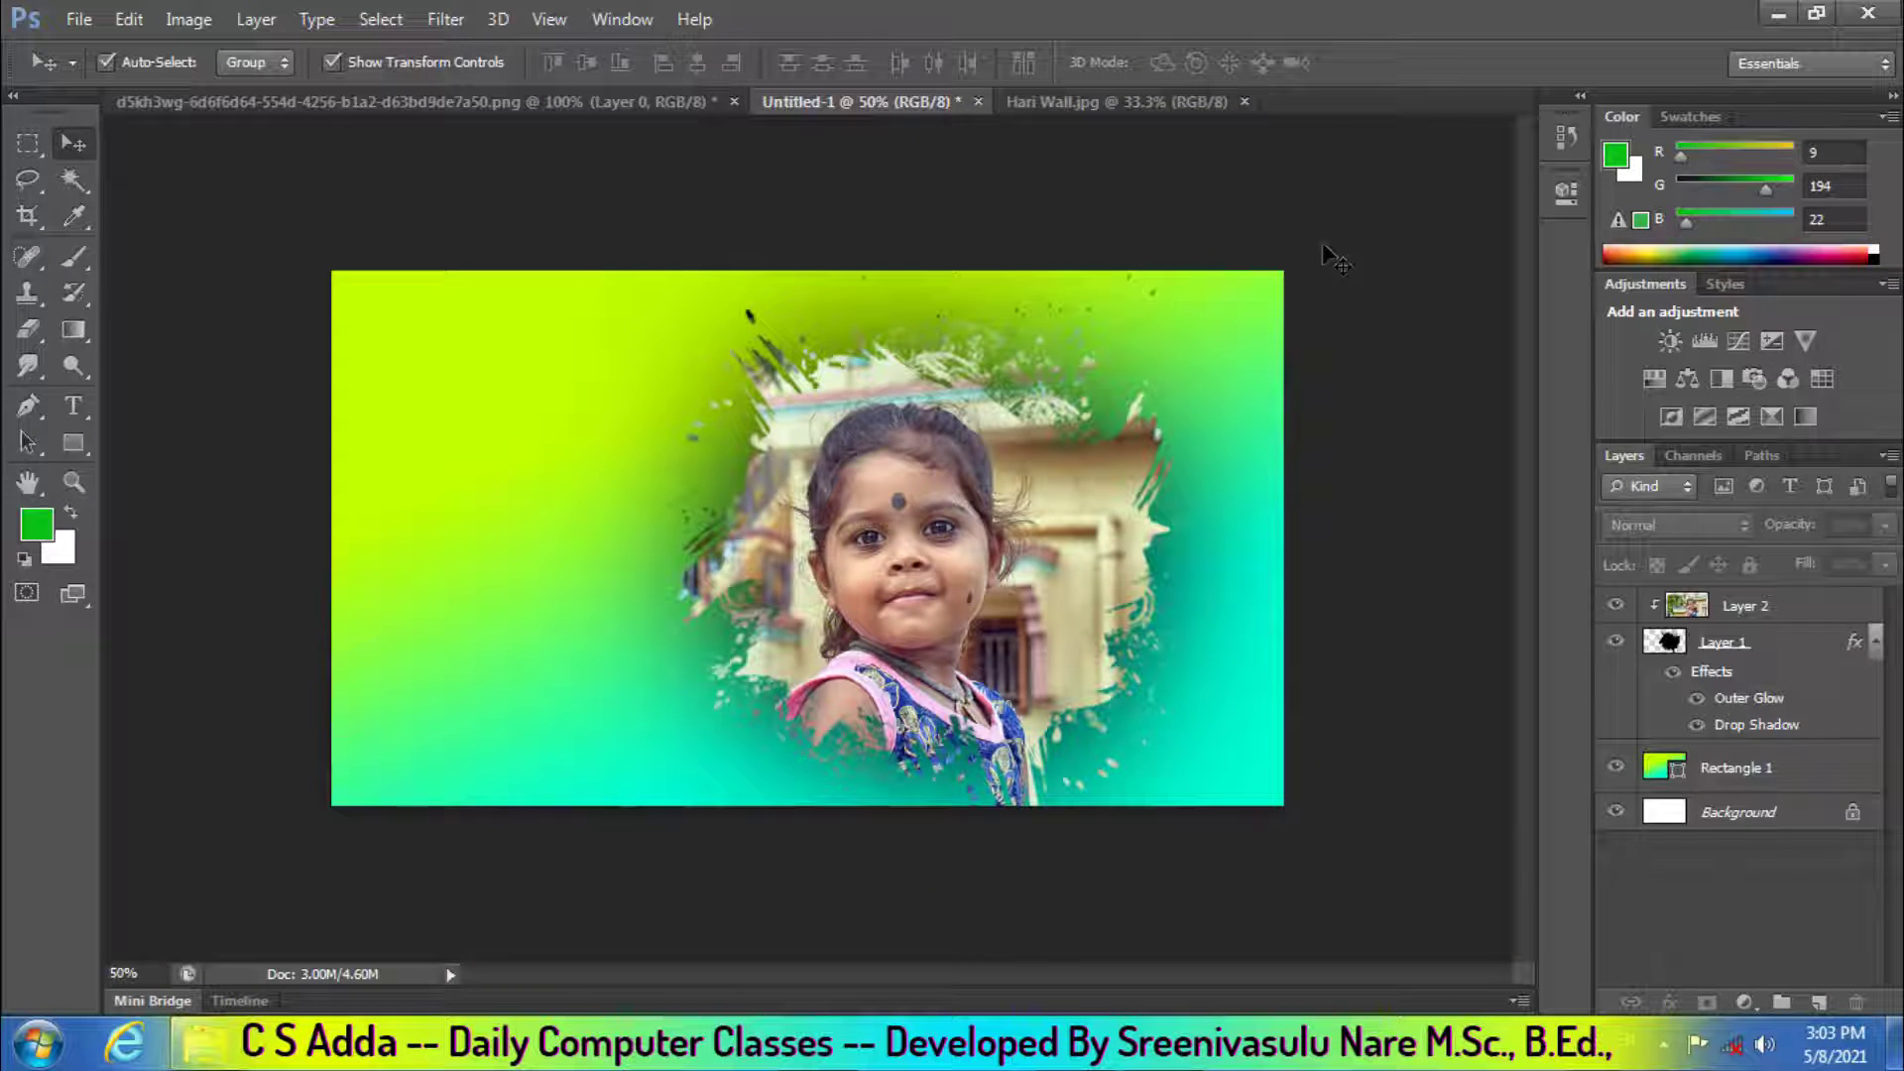
pyautogui.click(1871, 639)
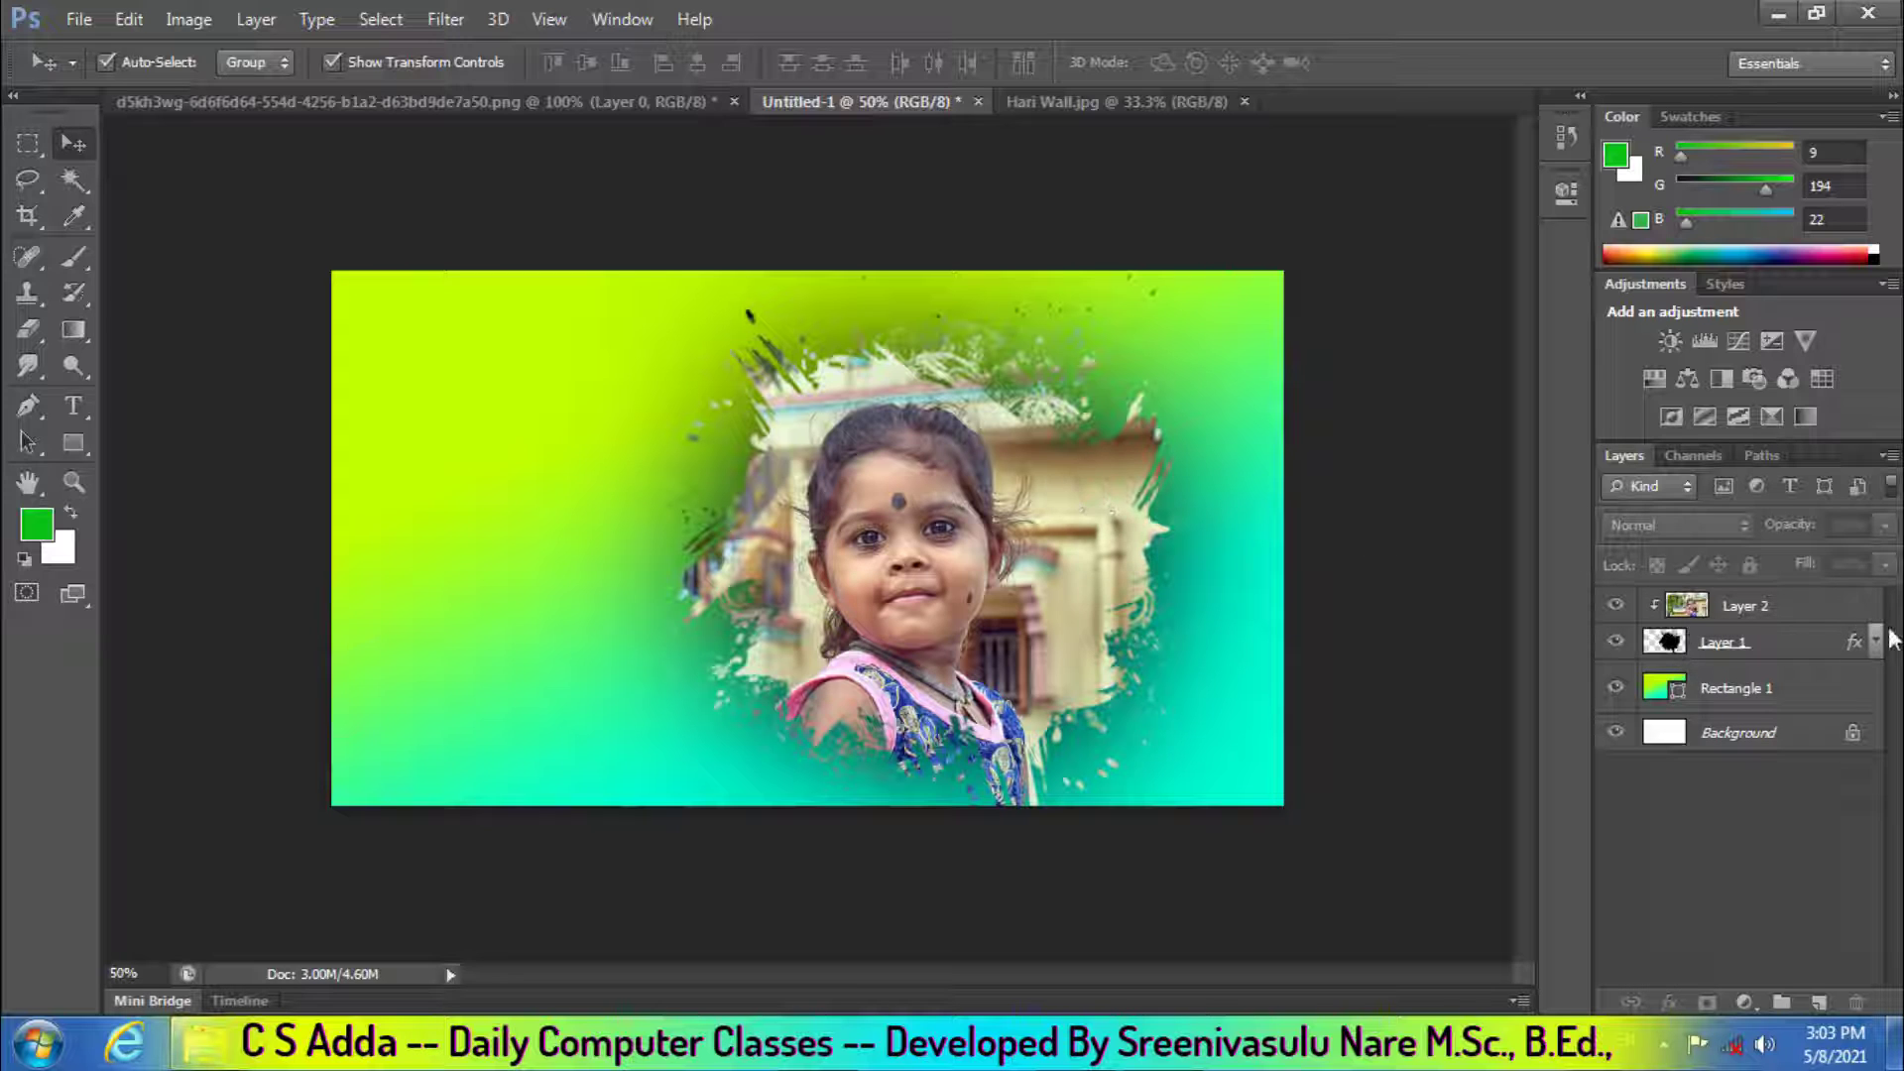
pyautogui.moveTo(886, 496); pyautogui.dragTo(892, 480)
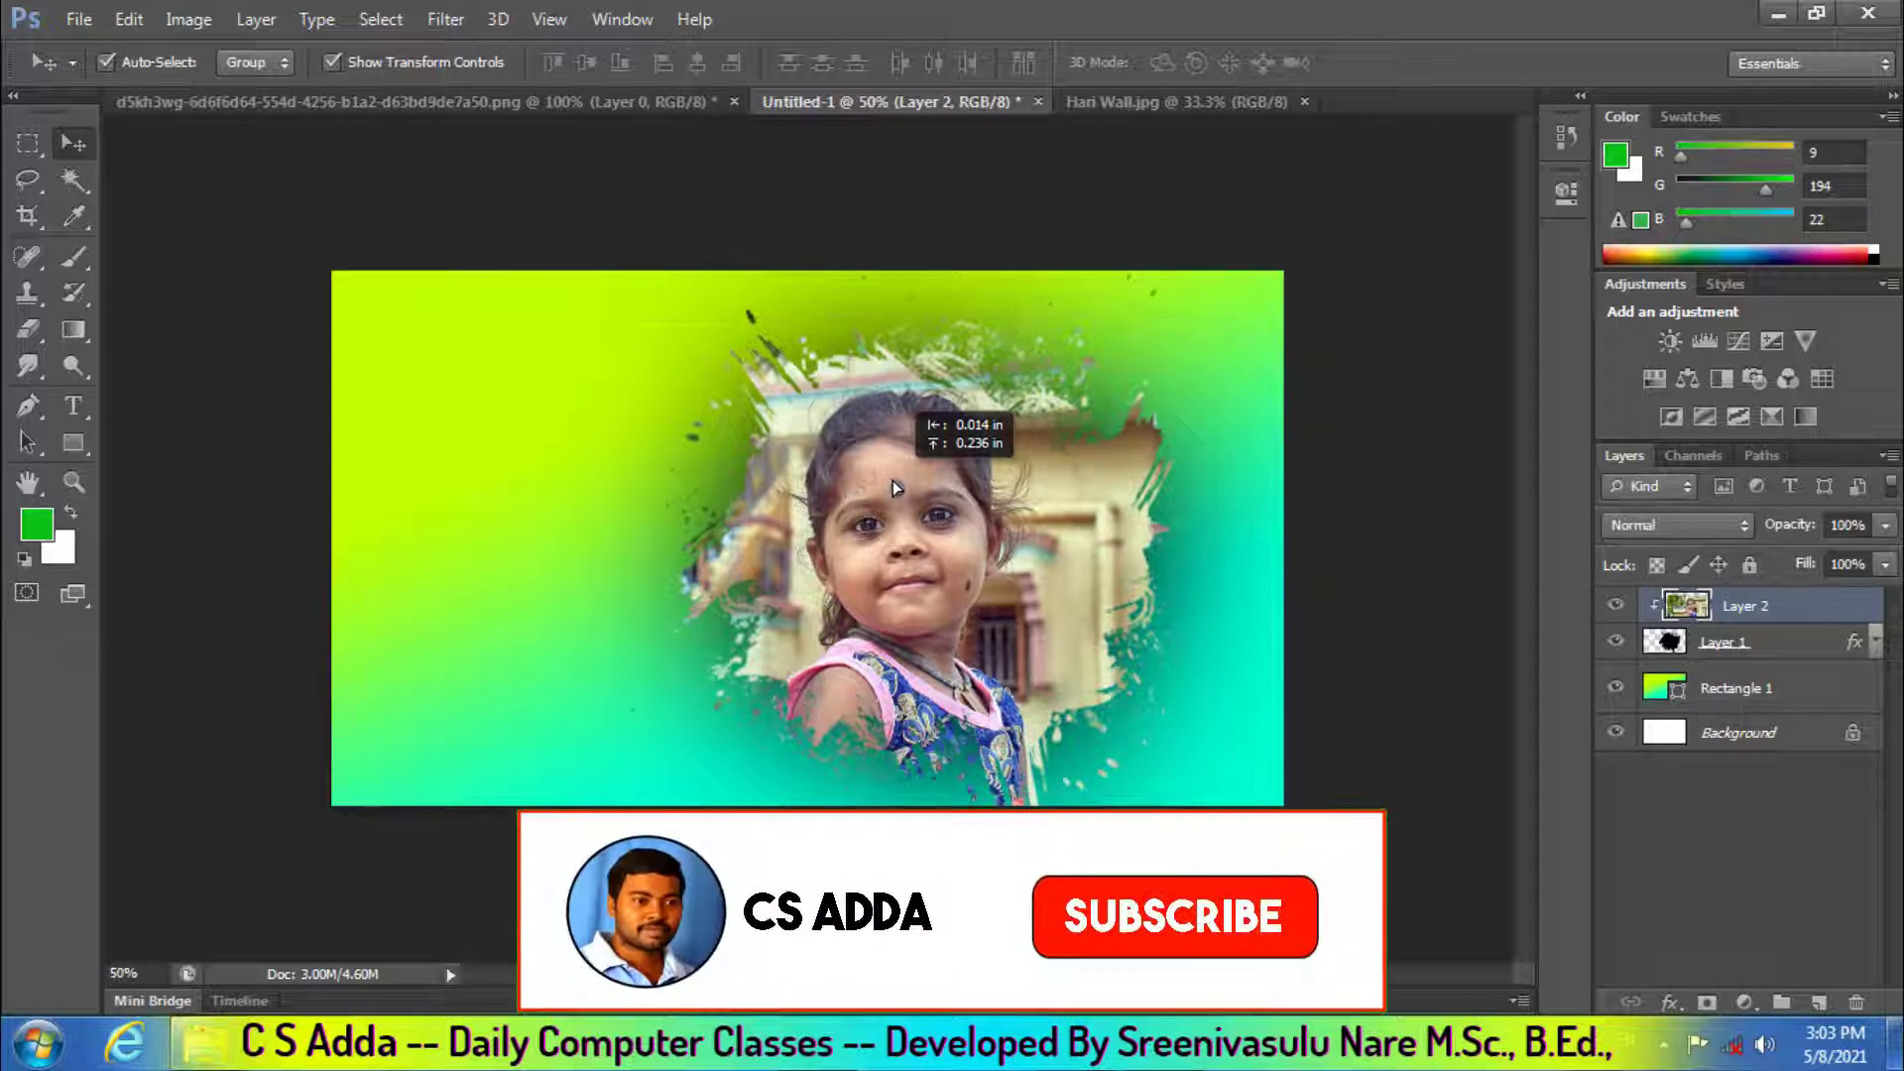
pyautogui.click(1386, 498)
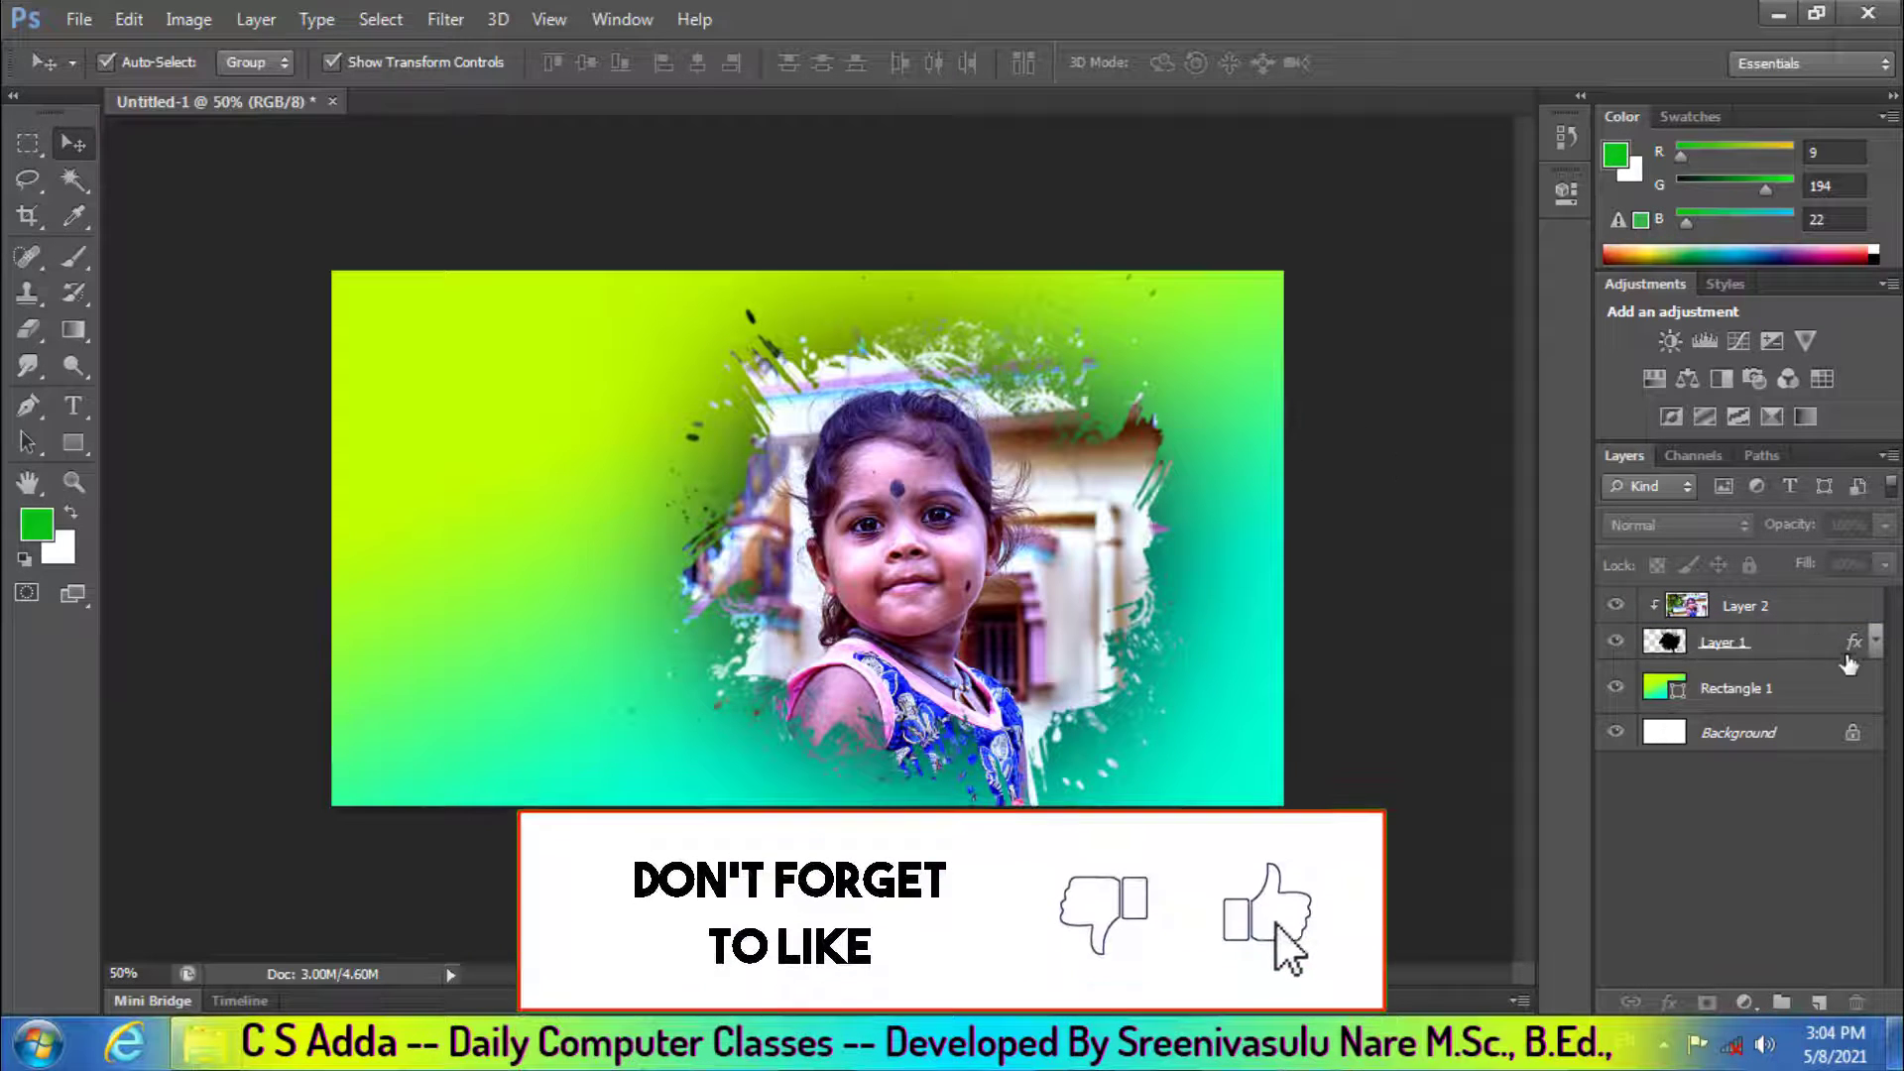
# Open the Topaz Clean 3 filter on the photo layer and set the Clean strength to 2 and radius to 15
pyautogui.click(1800, 606)
pyautogui.click(462, 26)
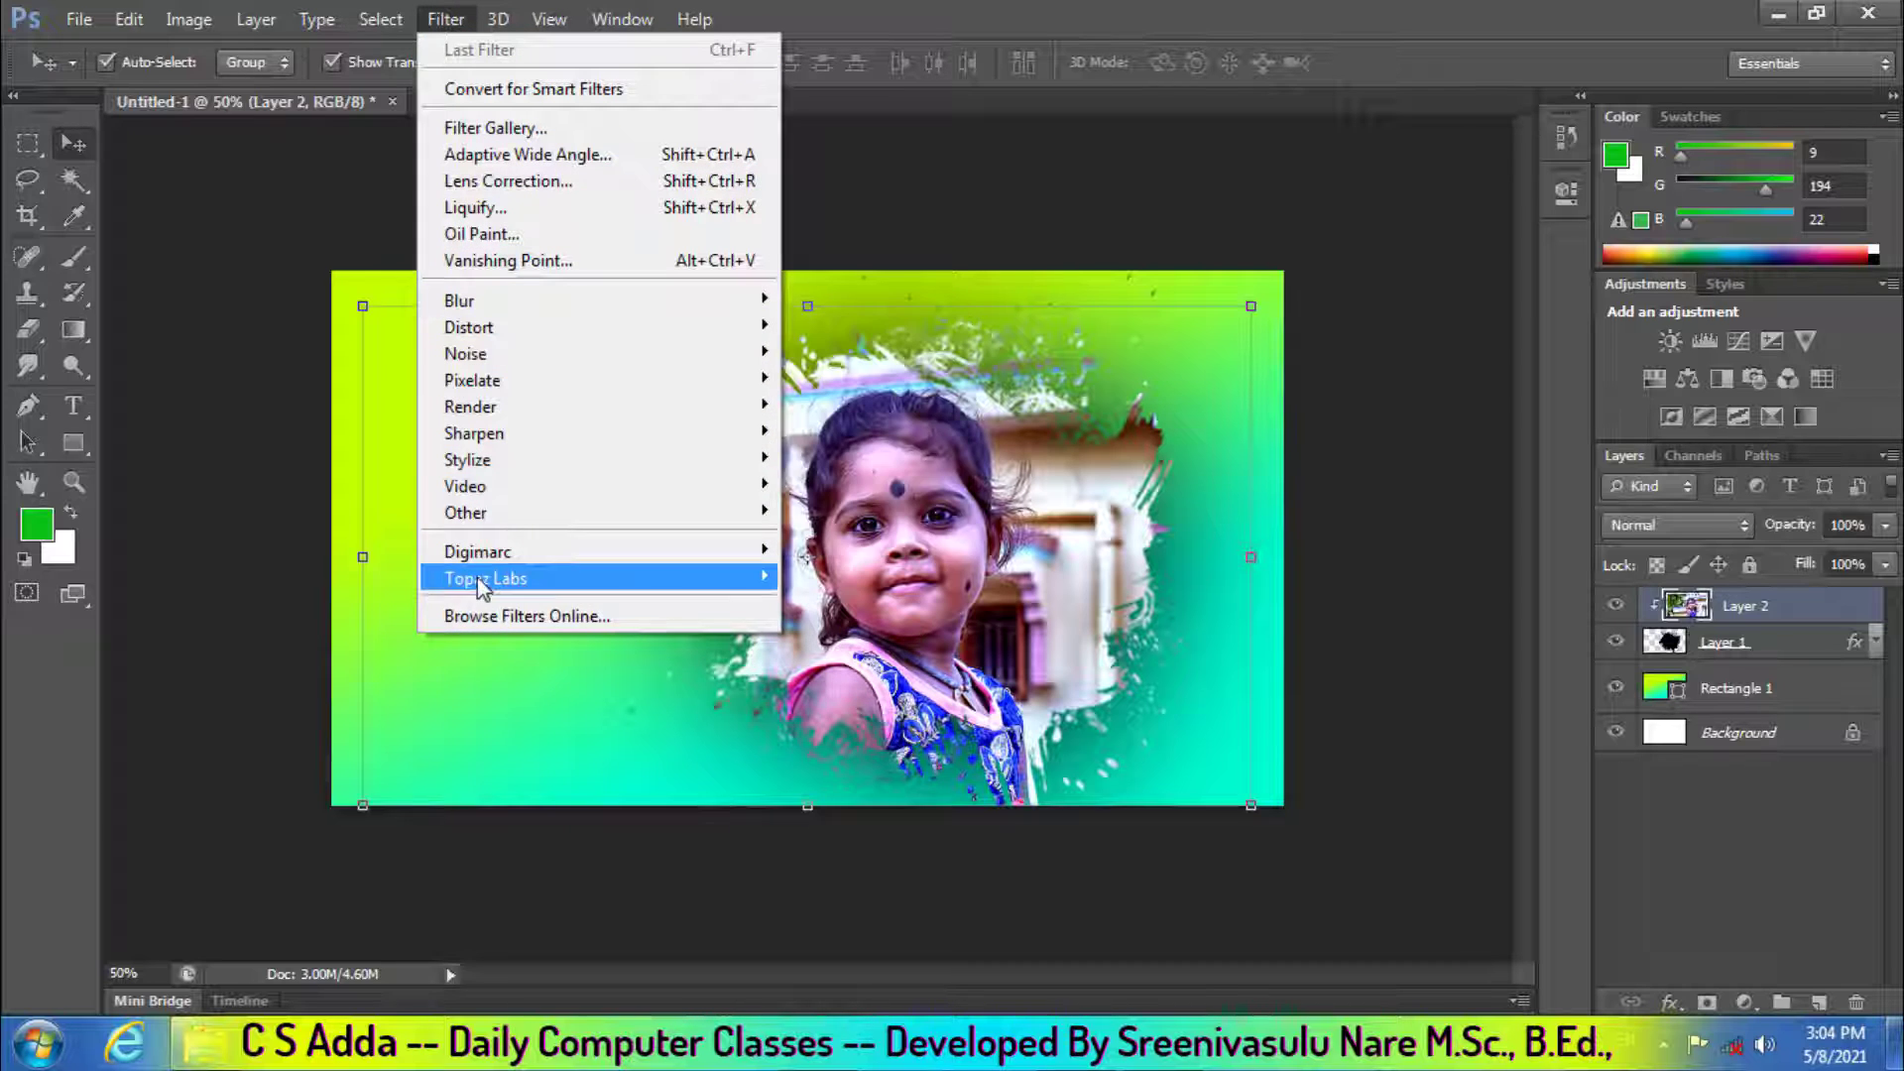
pyautogui.moveTo(483, 586)
pyautogui.click(905, 678)
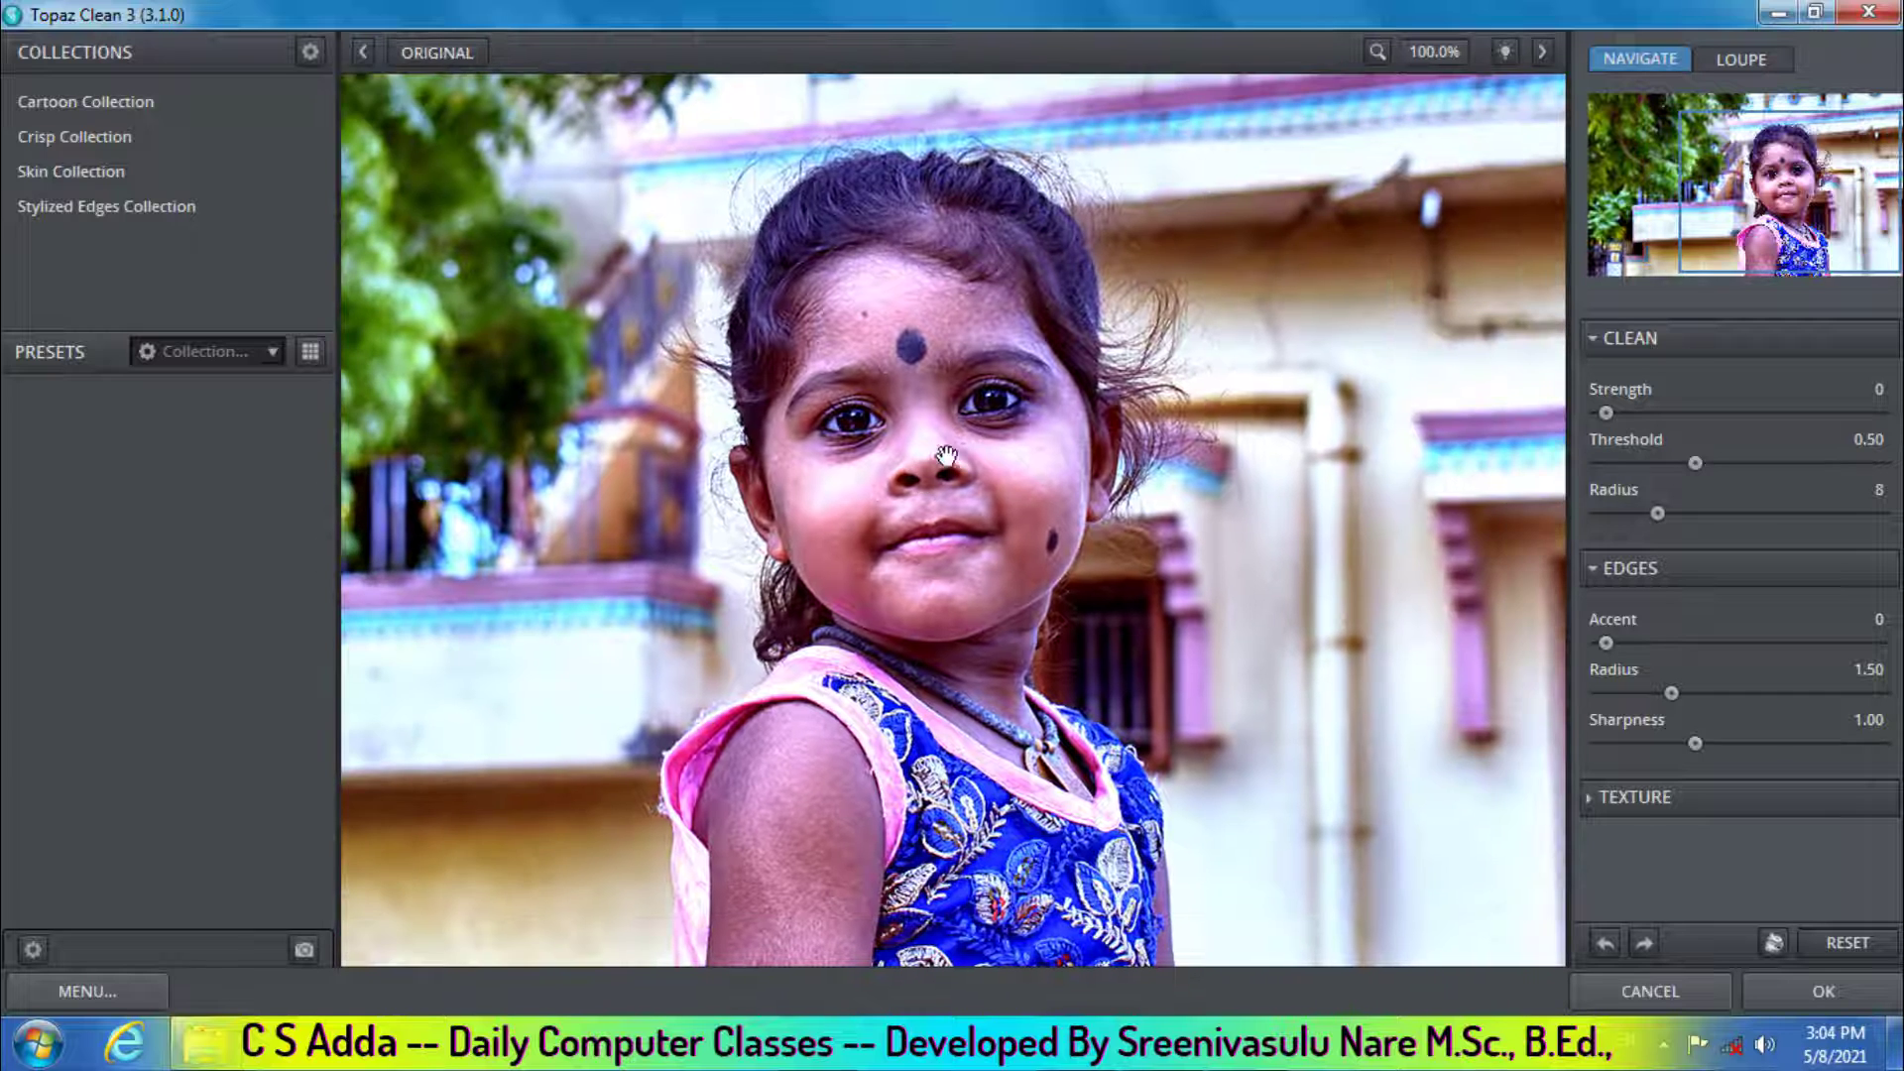
pyautogui.moveTo(1609, 413); pyautogui.dragTo(1693, 412)
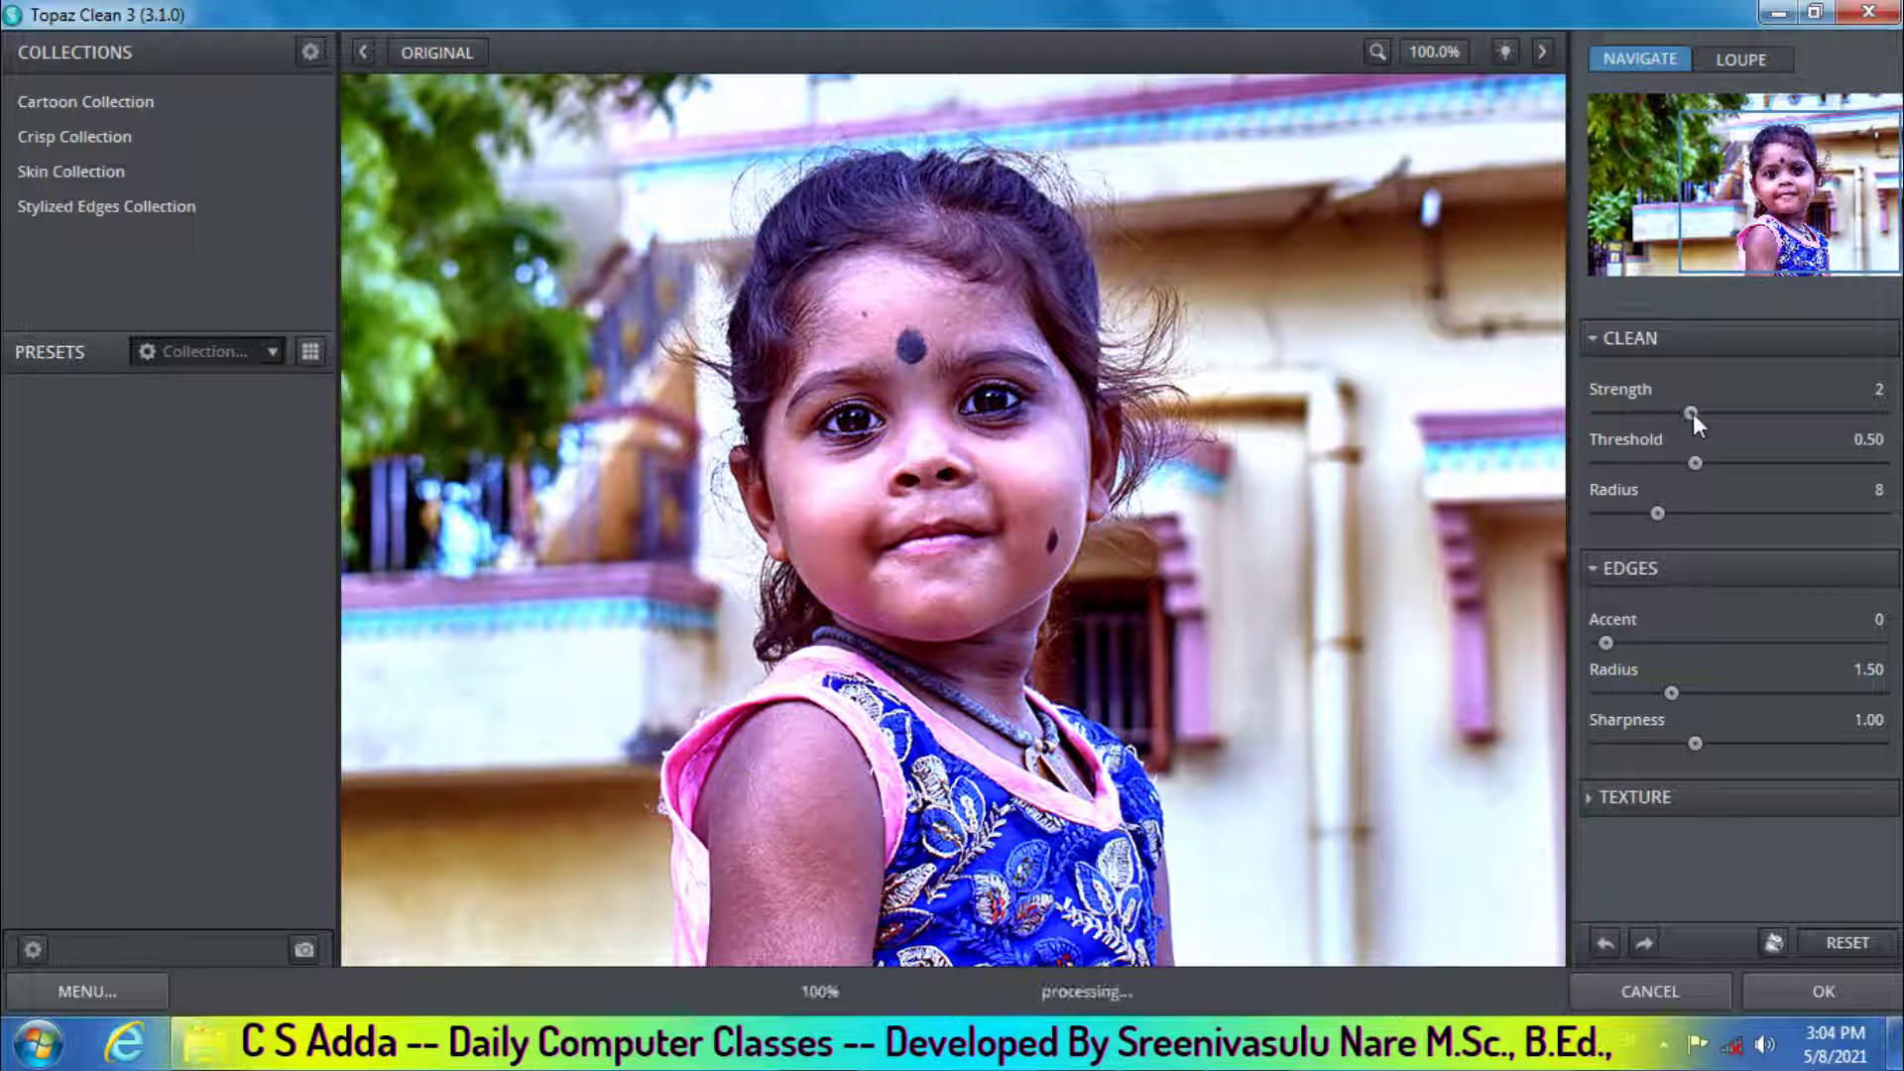
pyautogui.moveTo(1658, 512); pyautogui.dragTo(1759, 512)
# Set the Edges accent to 2 and sharpness to 2.32 in Topaz Clean, and apply the filter
pyautogui.scroll(1, 1399, 344)
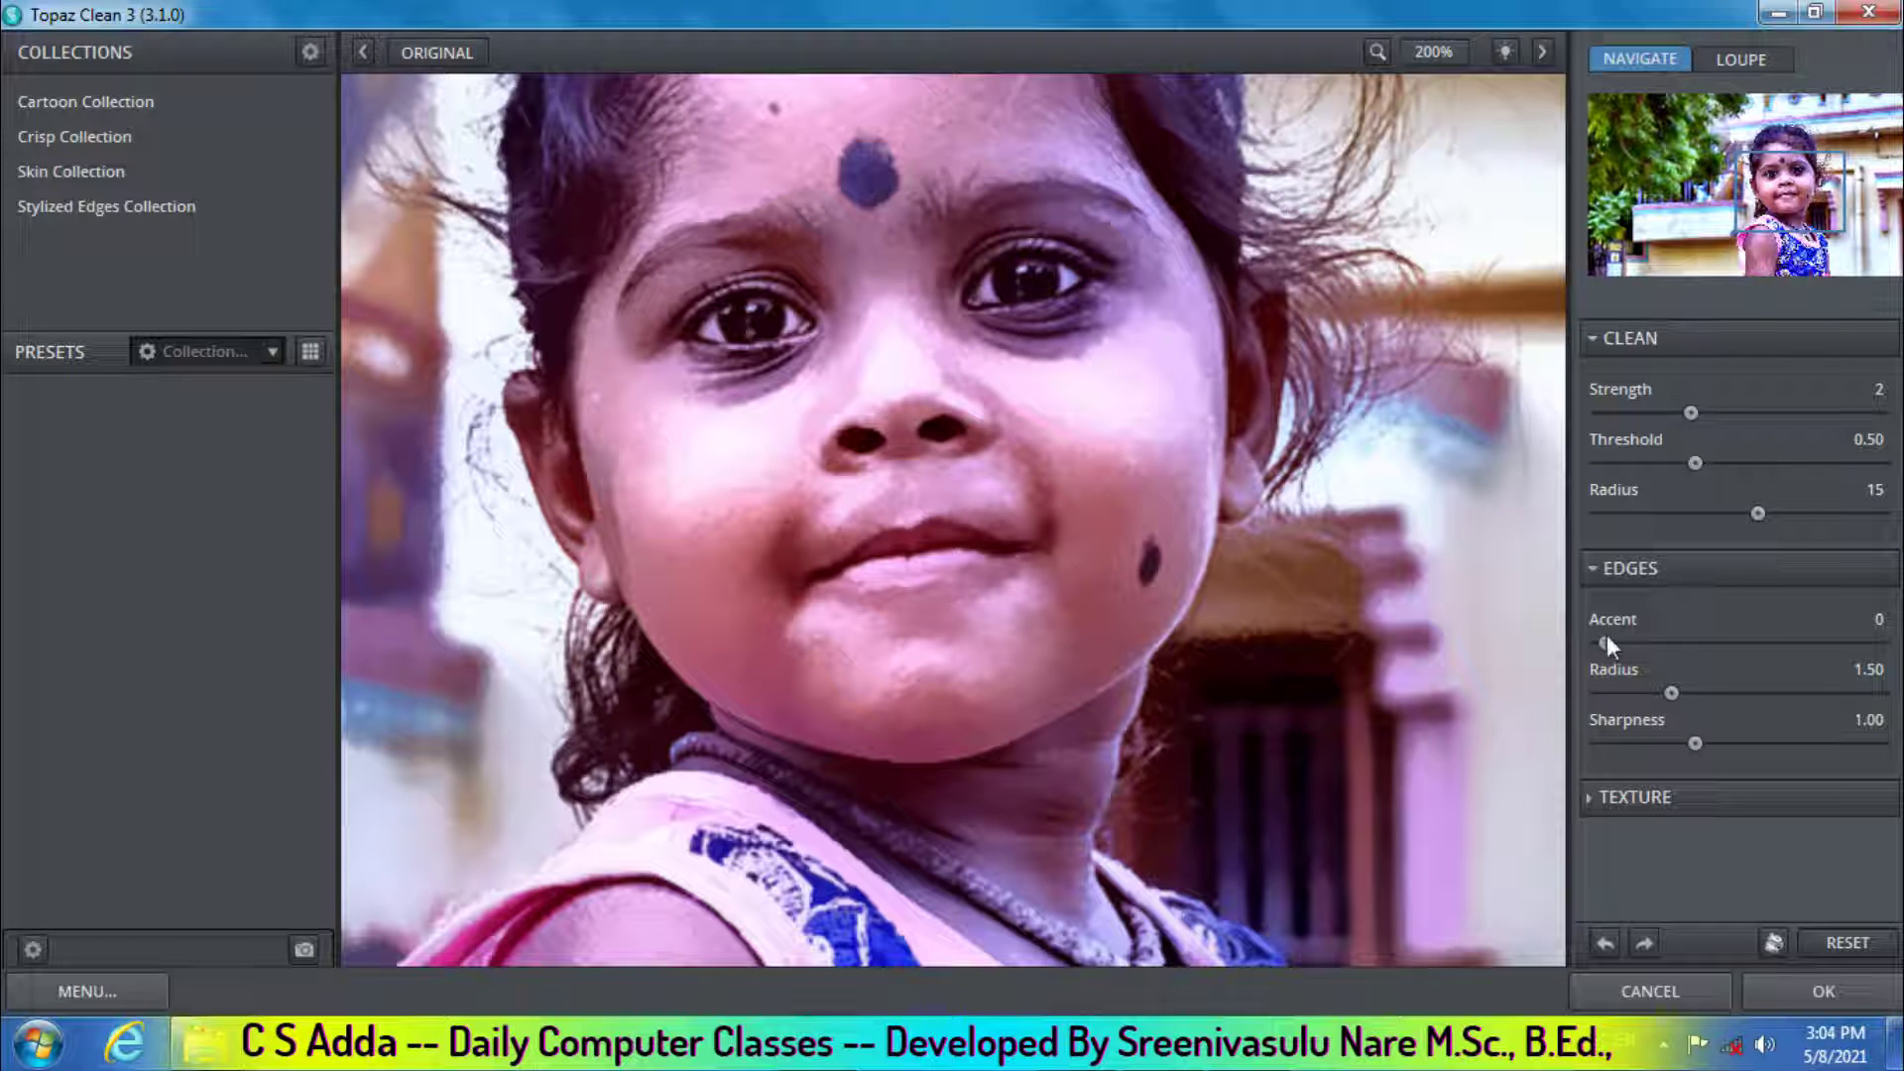
pyautogui.moveTo(1606, 640); pyautogui.dragTo(1784, 646)
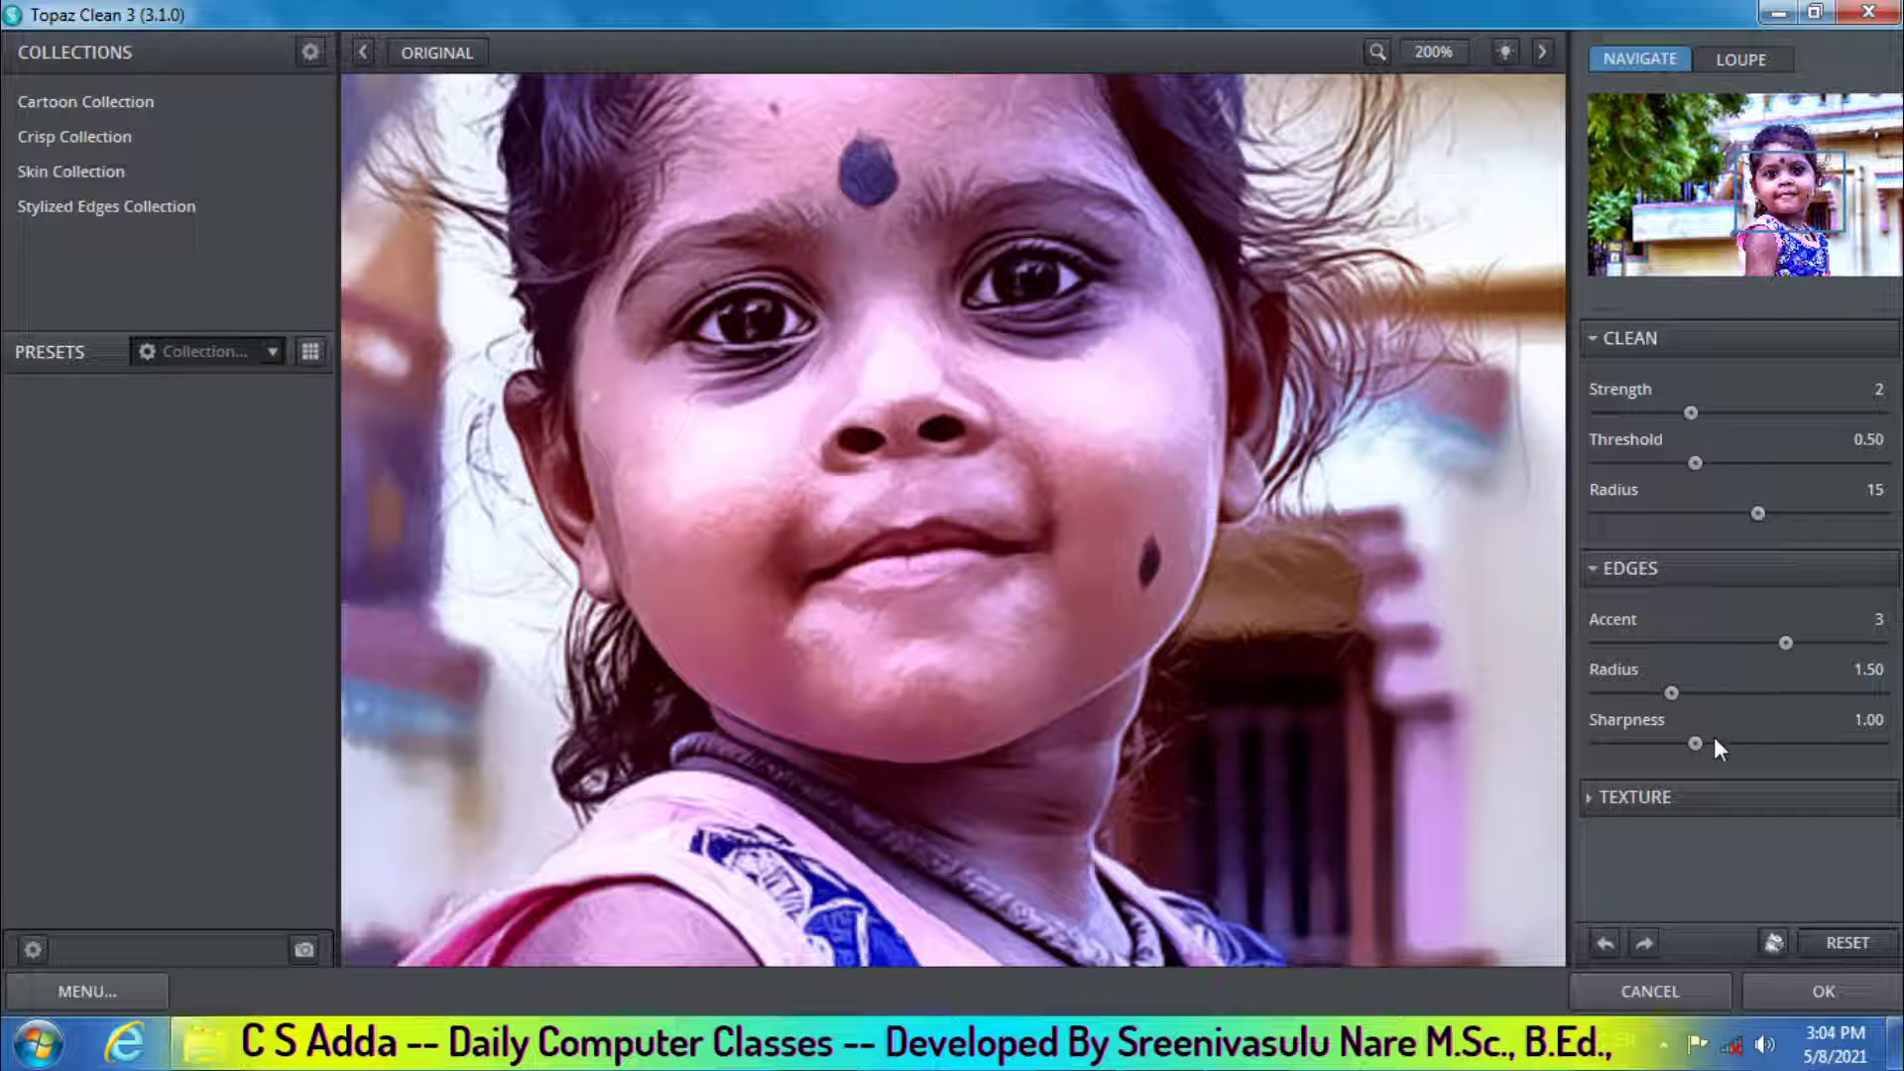
pyautogui.moveTo(1696, 743); pyautogui.dragTo(1850, 750)
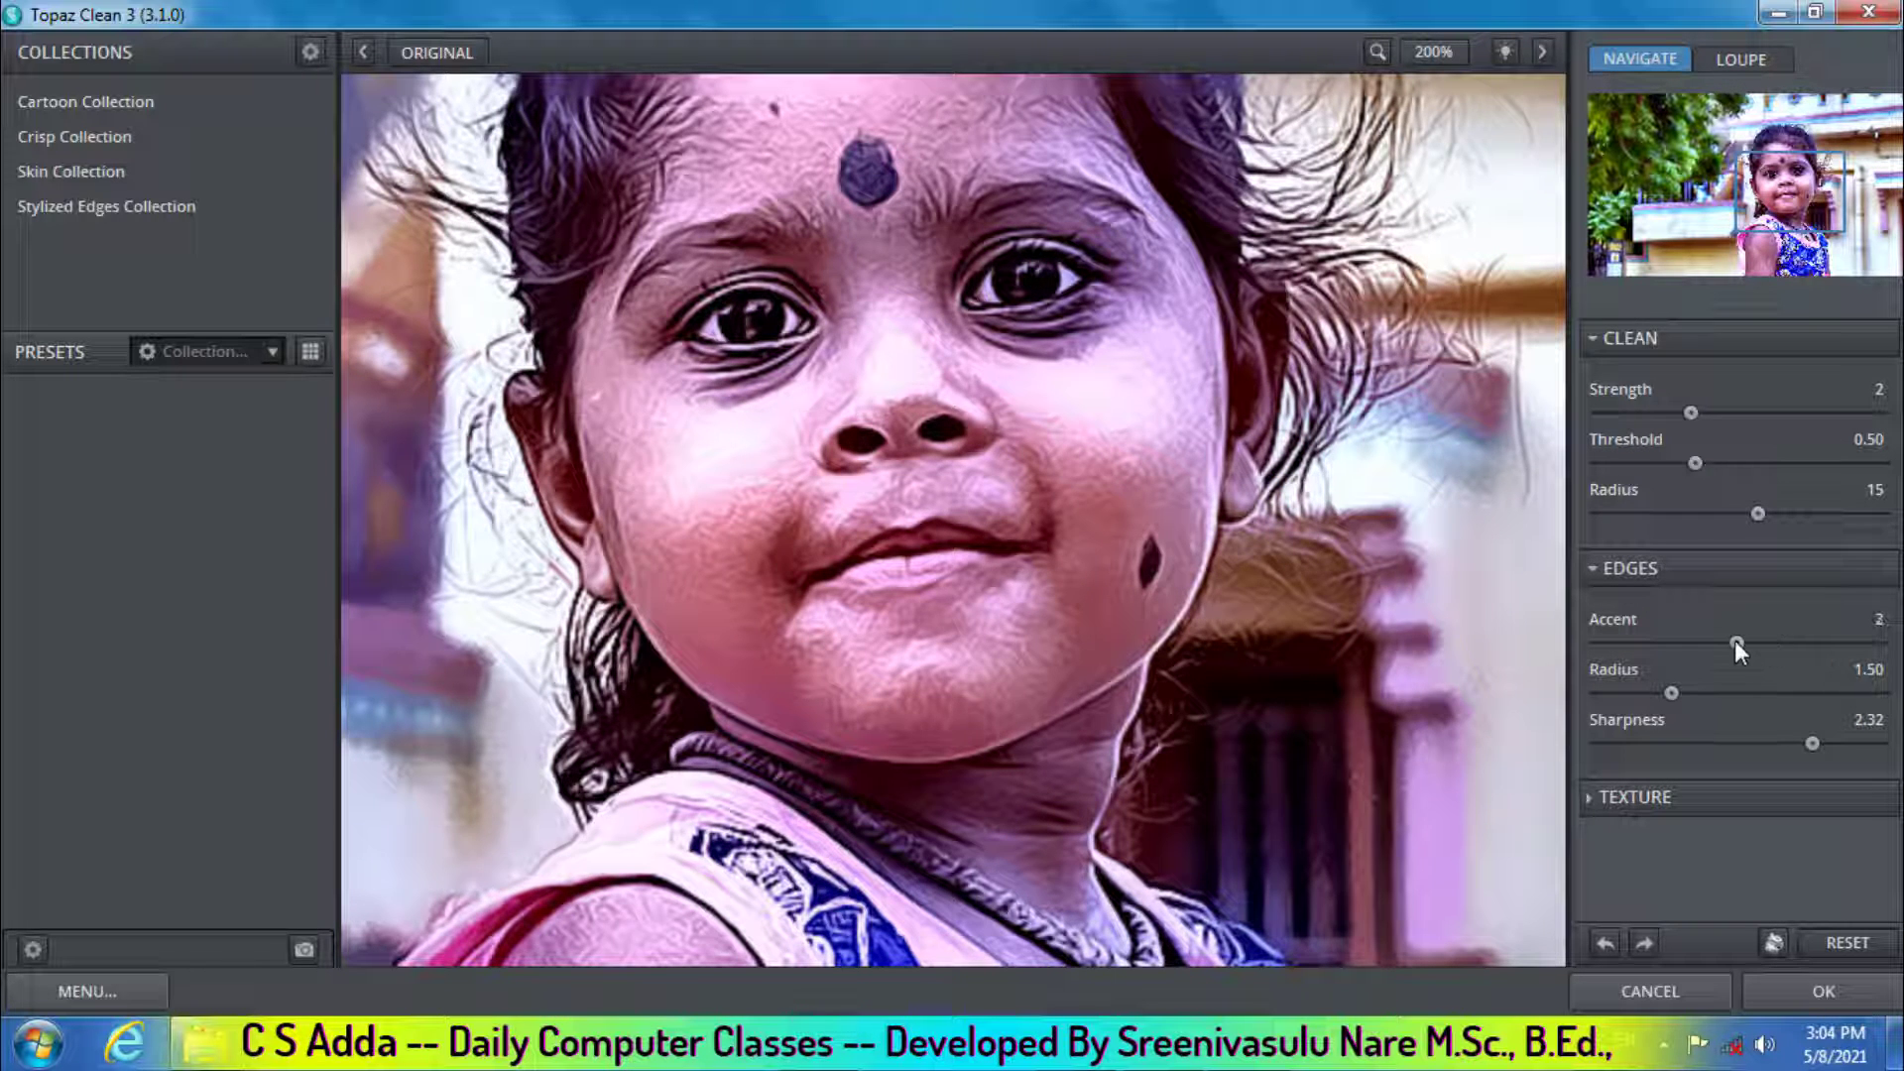
pyautogui.click(1805, 993)
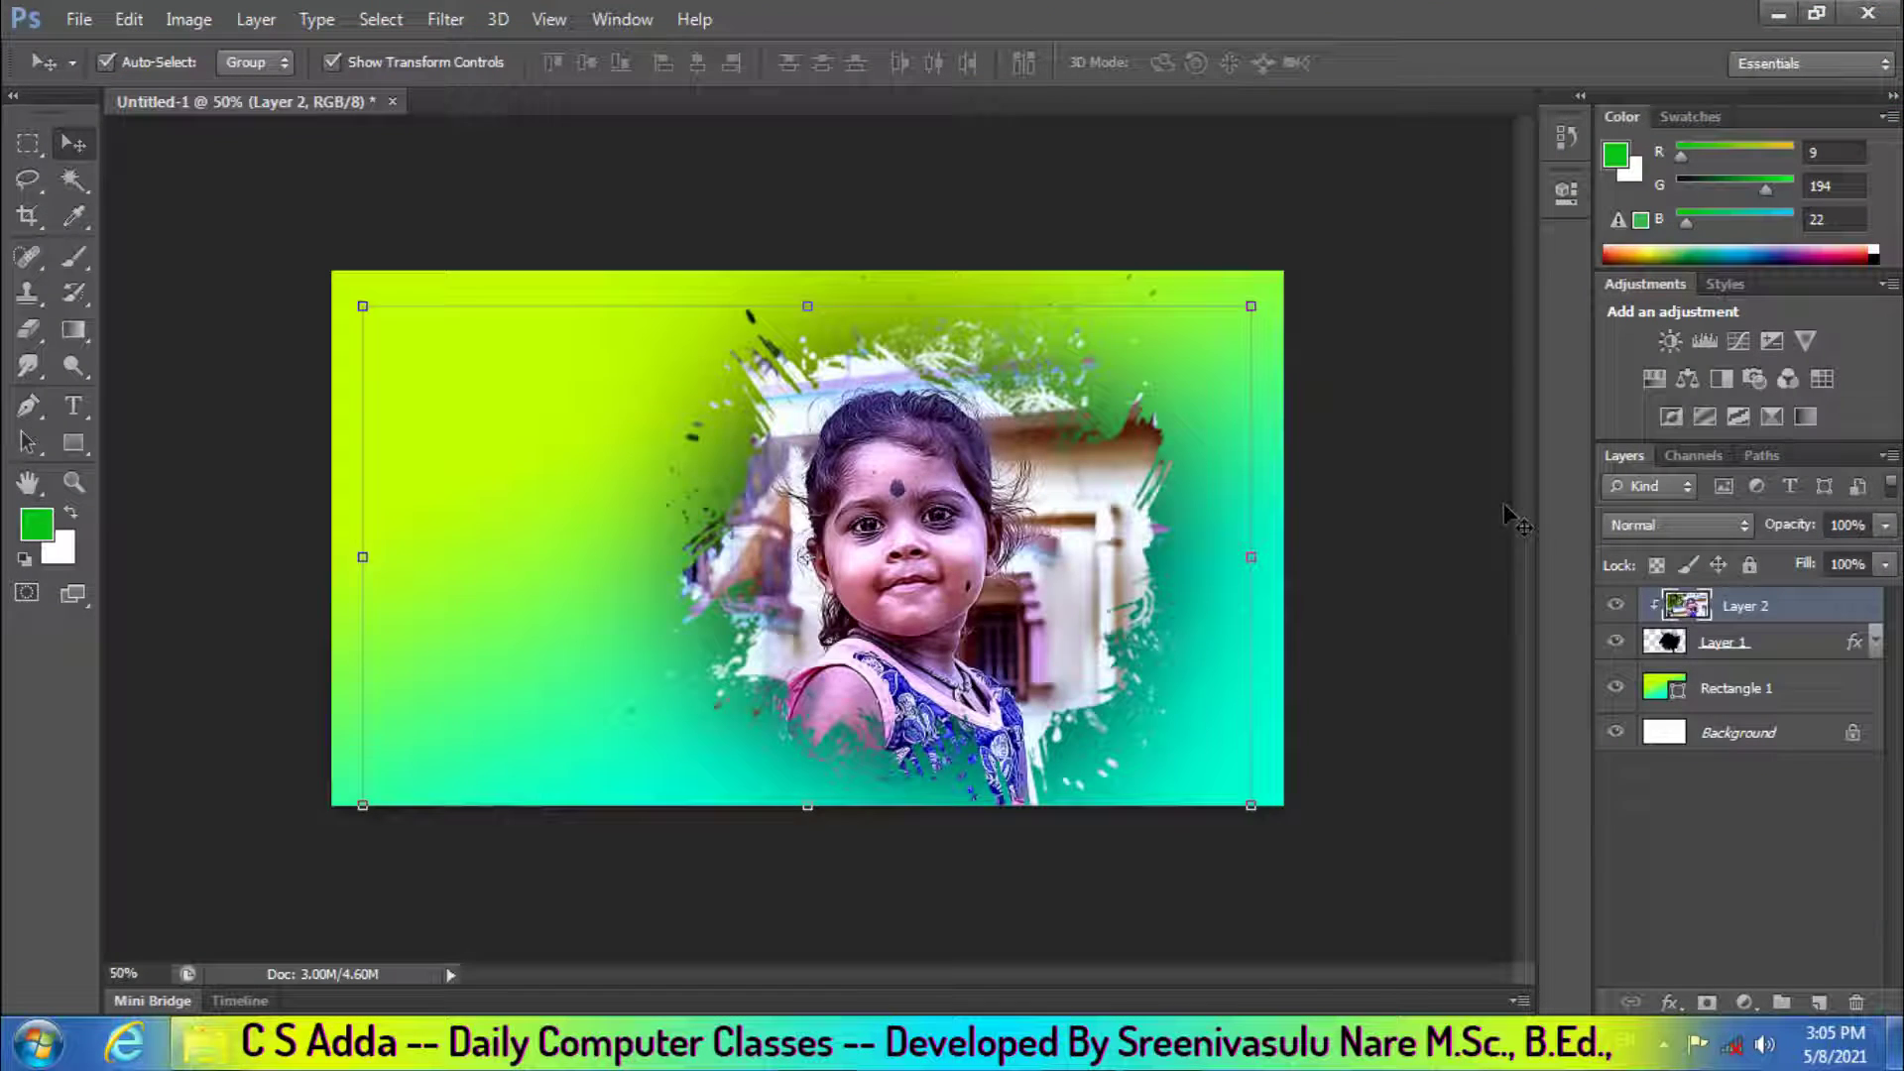
# Examine the filtered photo's face and hair detail up to 200% zoom, and the wallpaper as a whole
pyautogui.click(1423, 394)
pyautogui.hotkey('ctrl', '1')
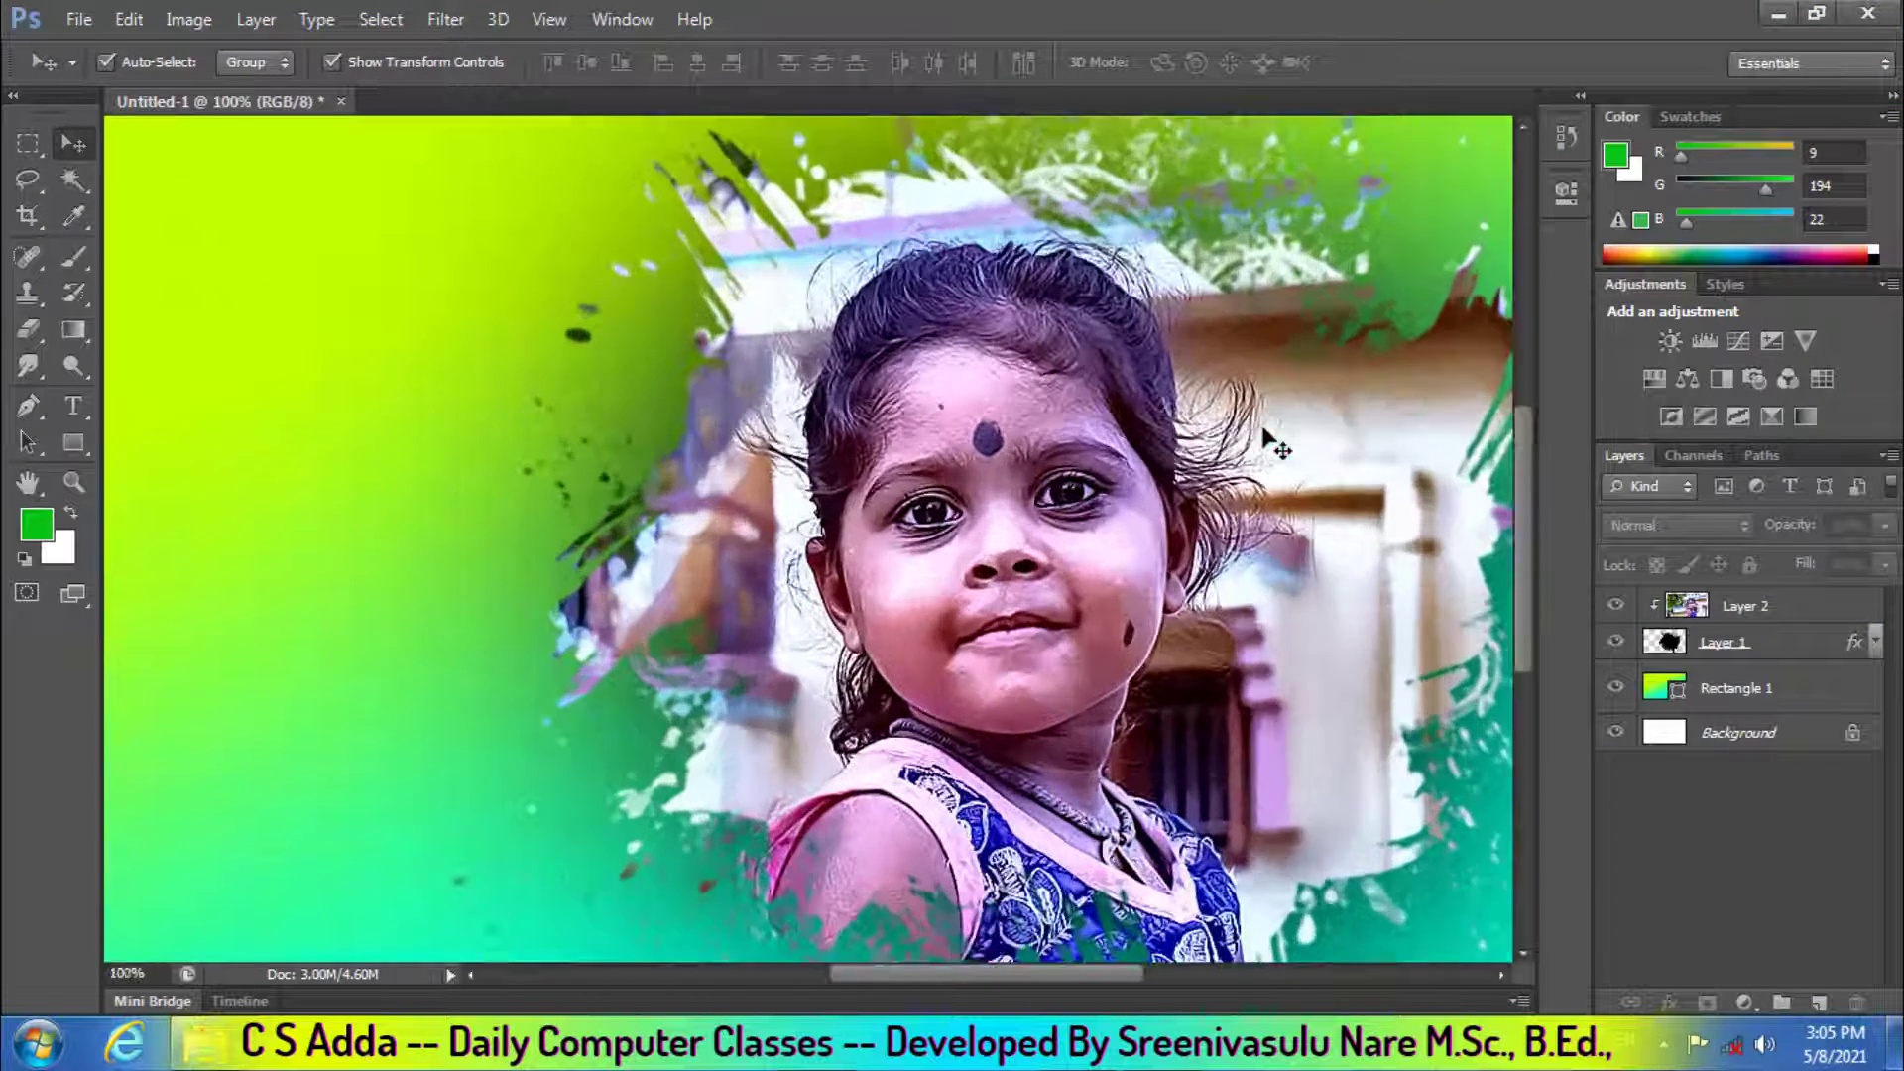
pyautogui.hotkey('ctrl', '+')
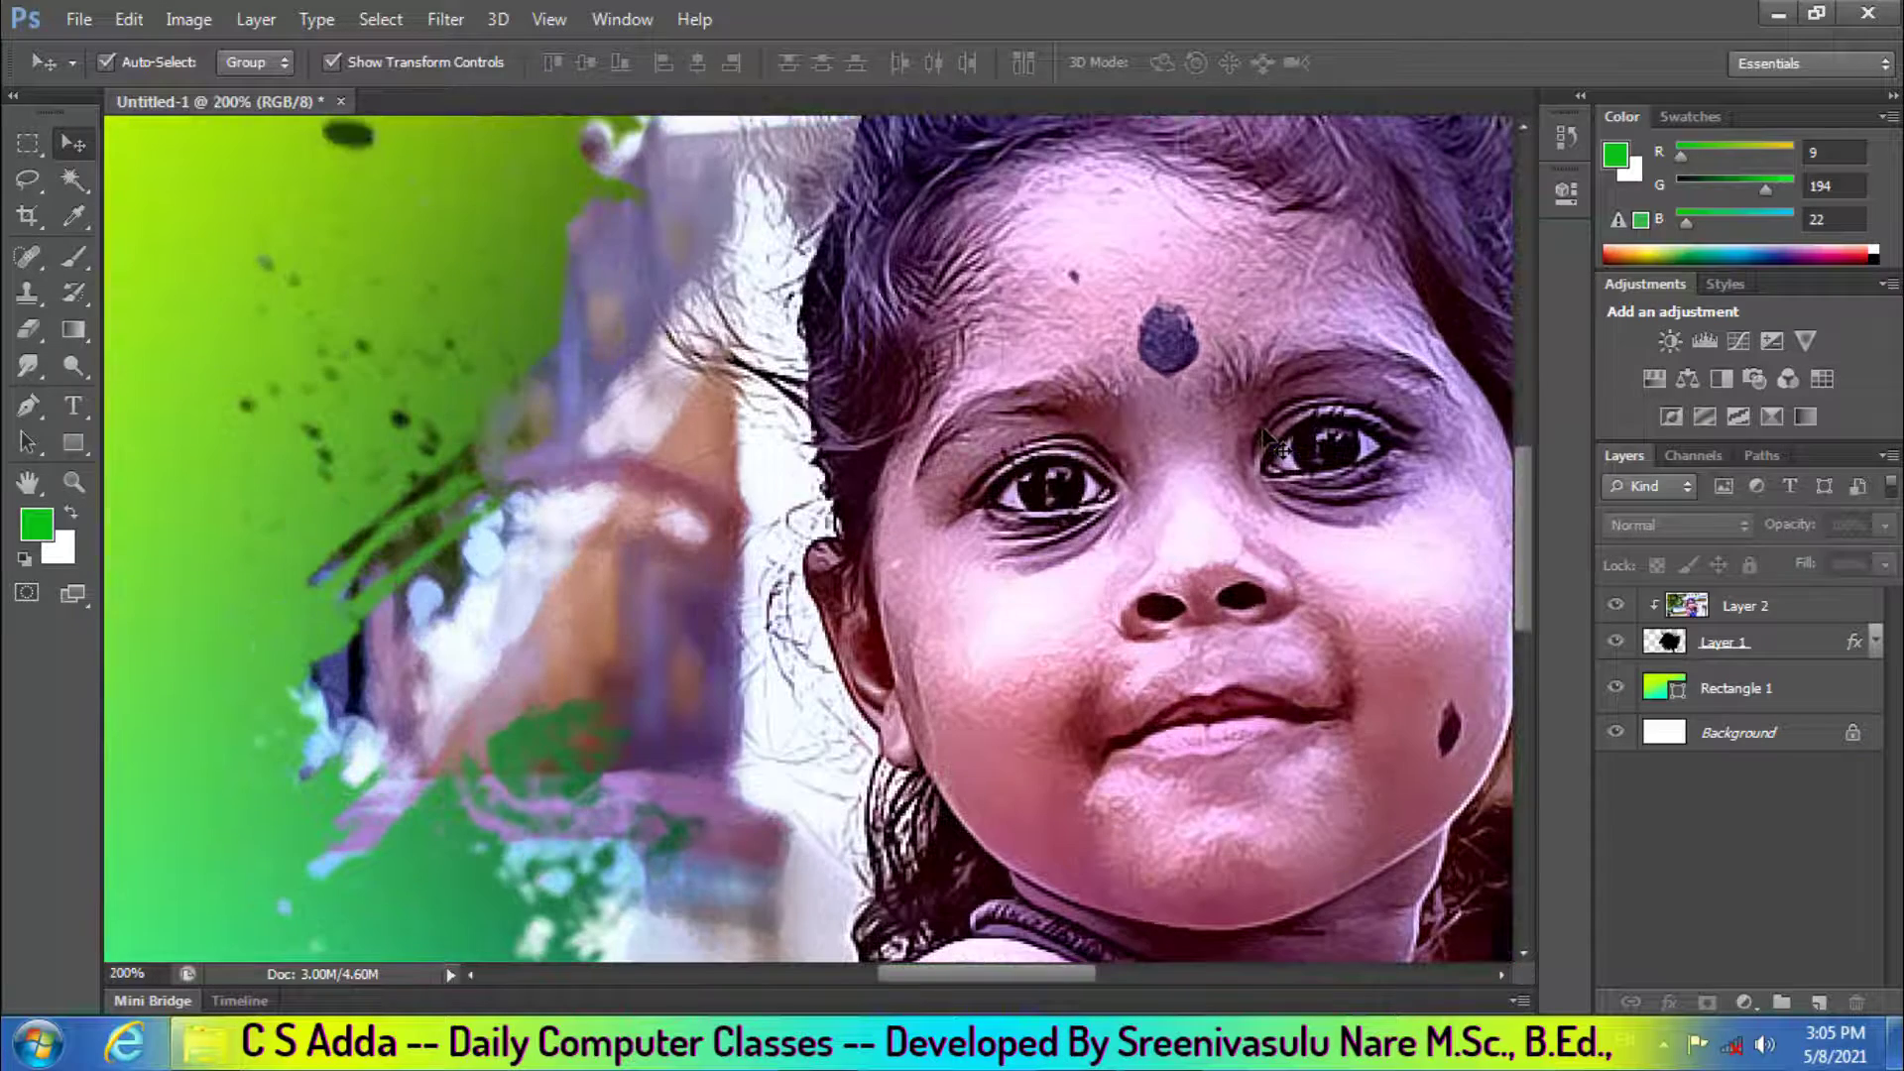
pyautogui.hotkey('ctrl', '-')
pyautogui.hotkey('ctrl', '-')
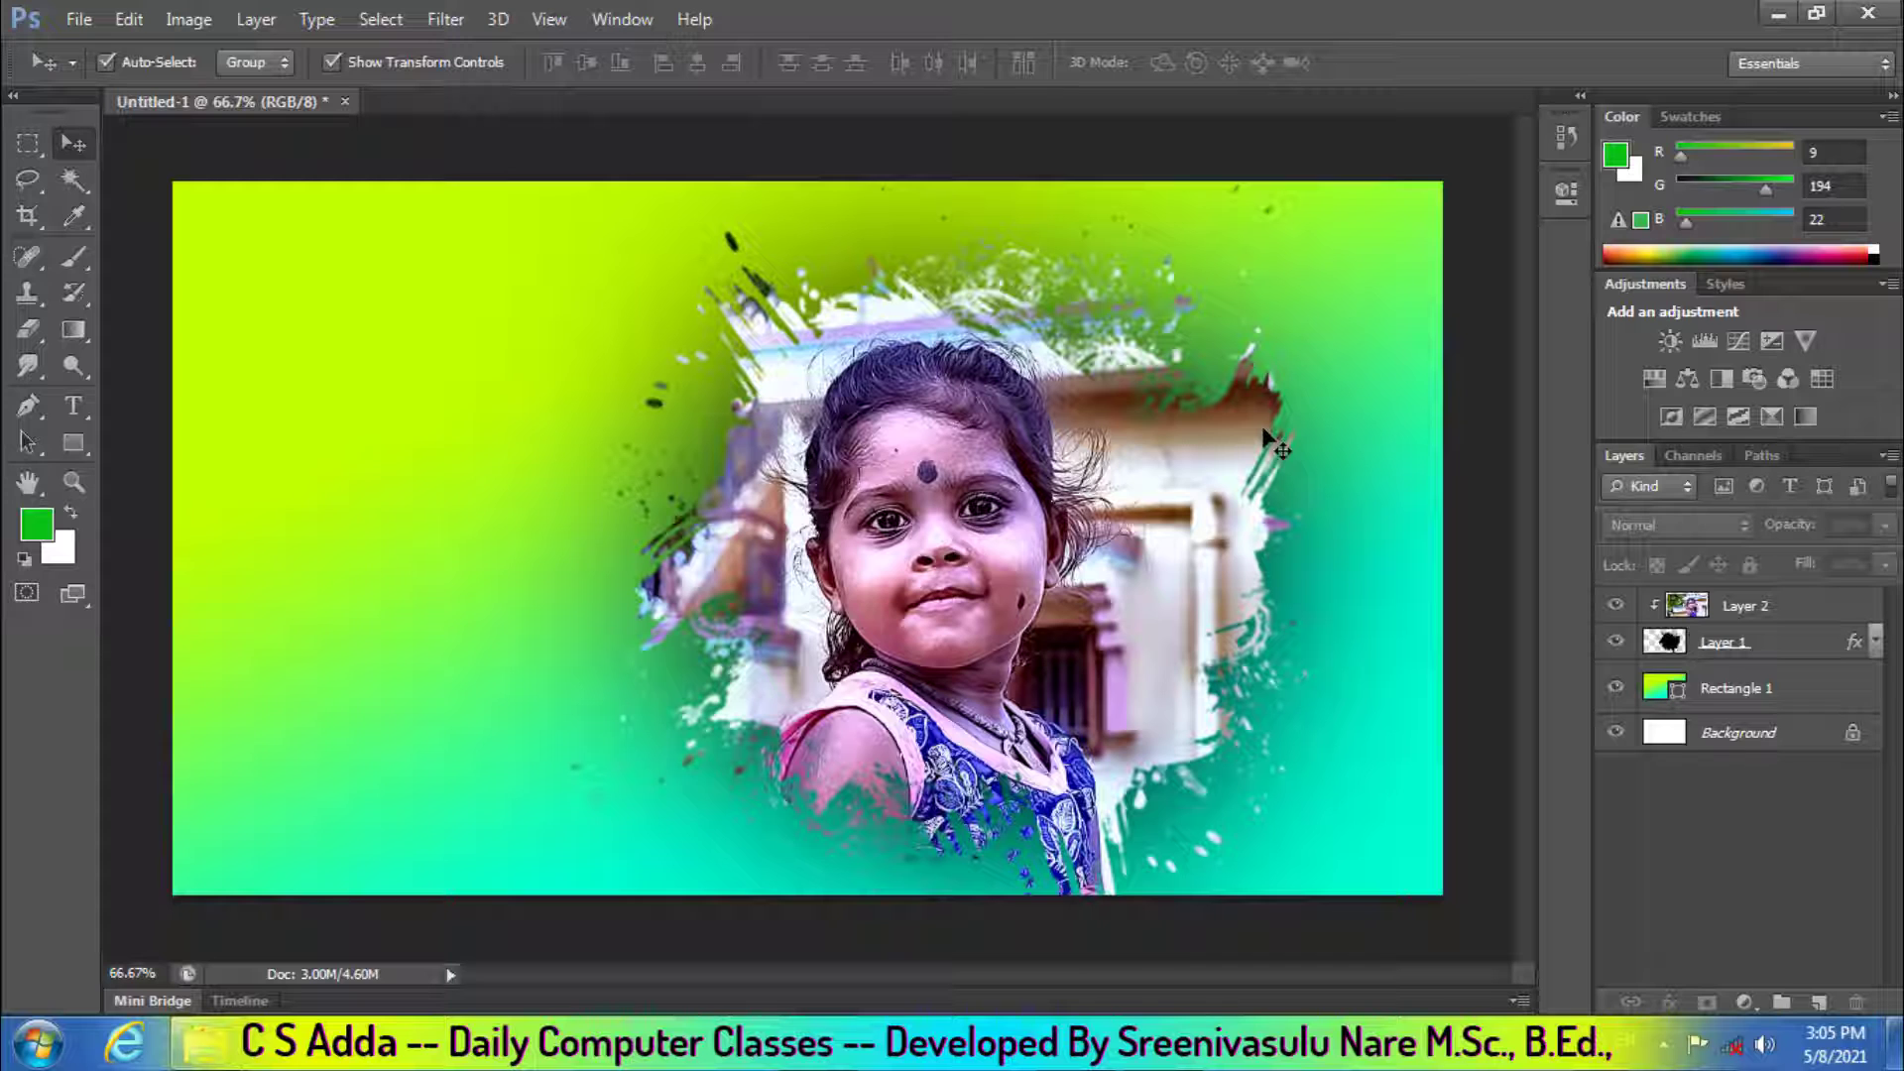
pyautogui.hotkey('ctrl', '-')
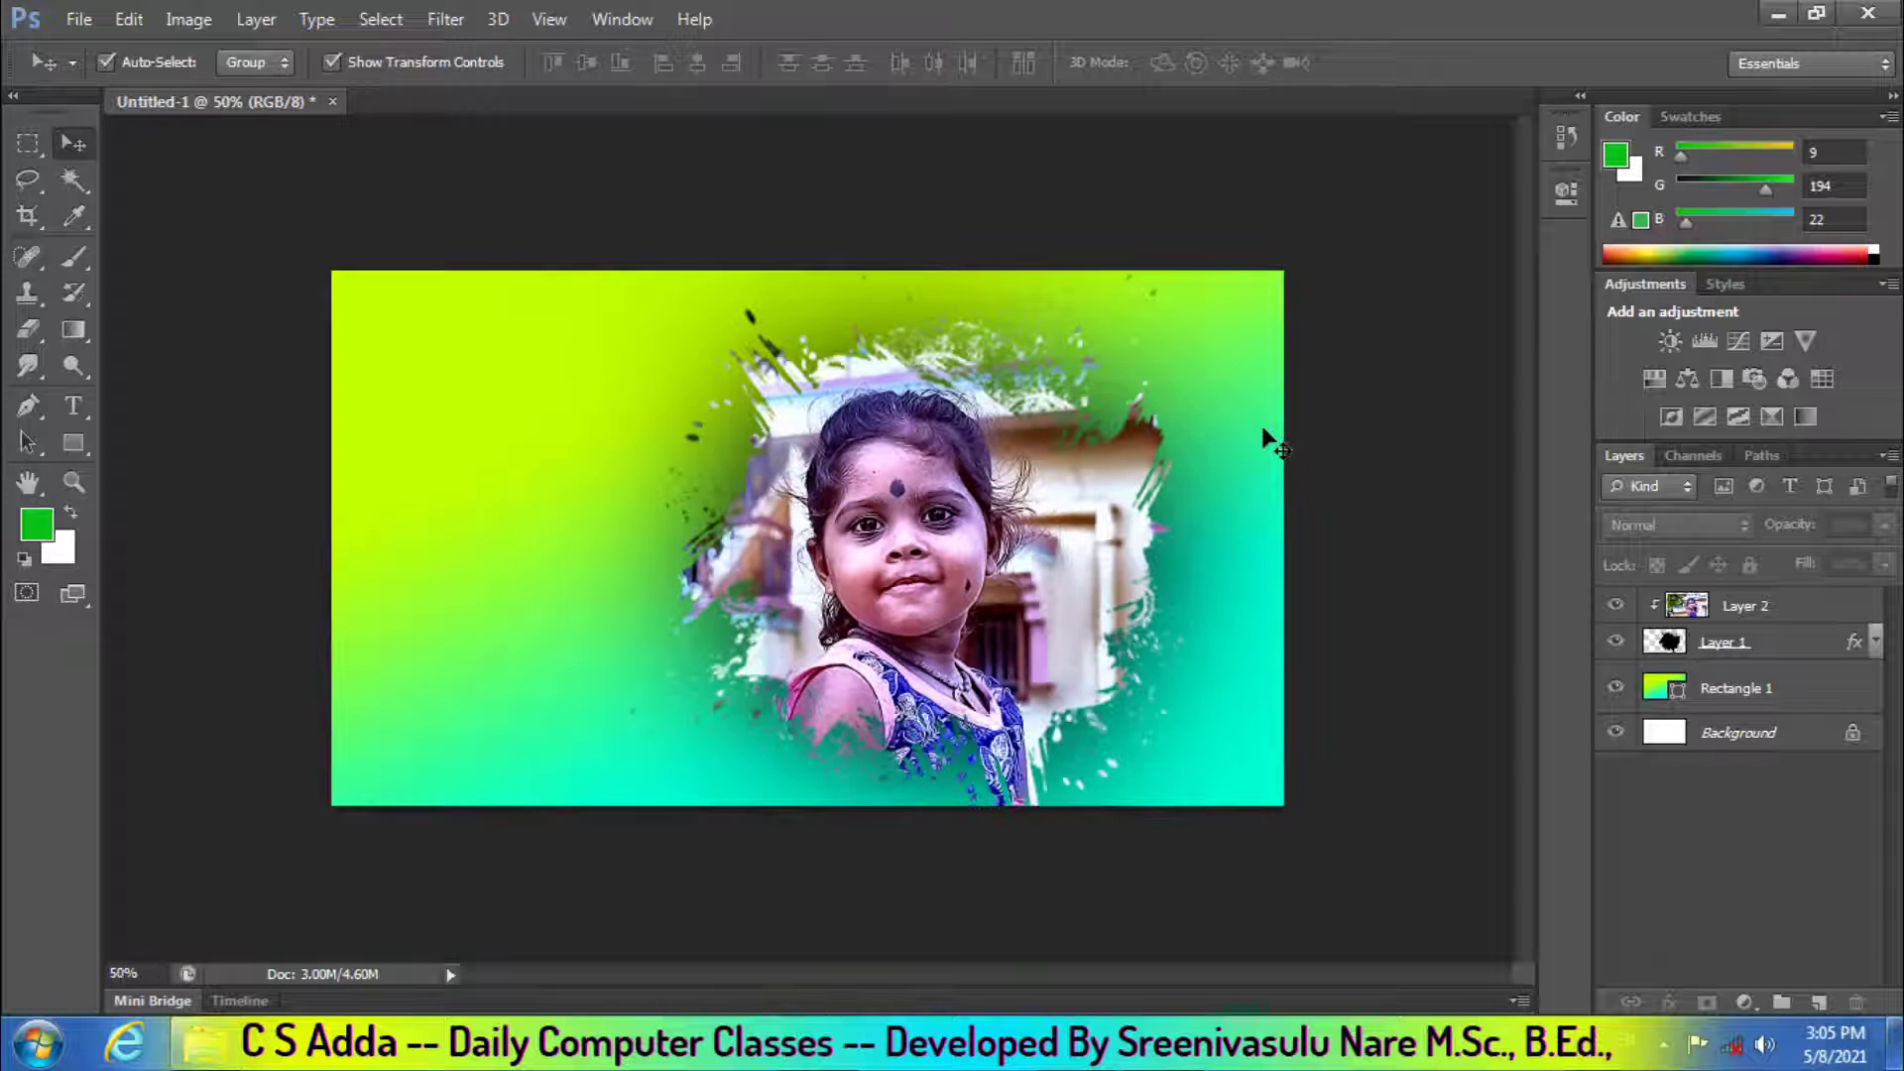